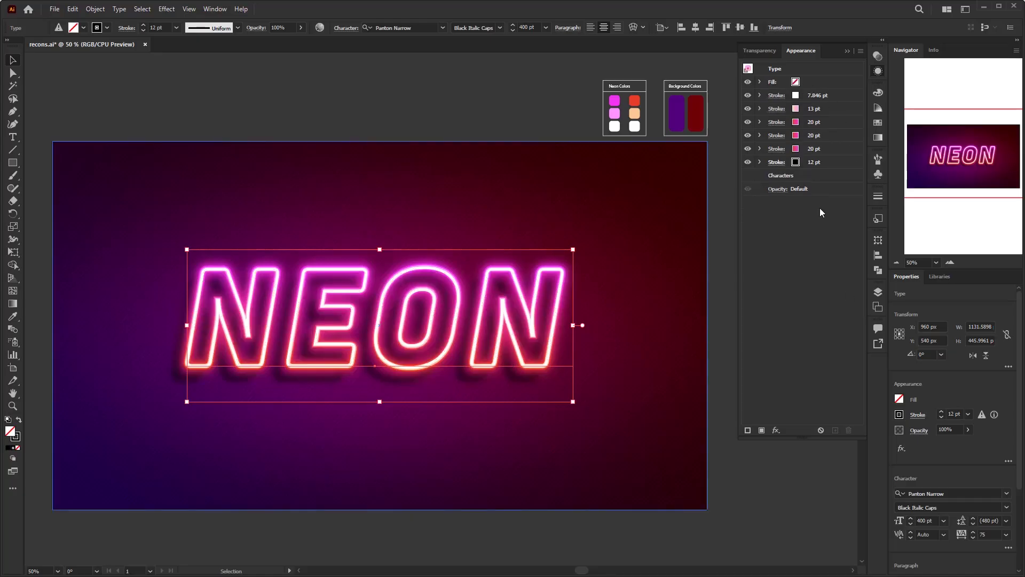
Replace the word in the neon text with ADOBE
double_click(372, 326)
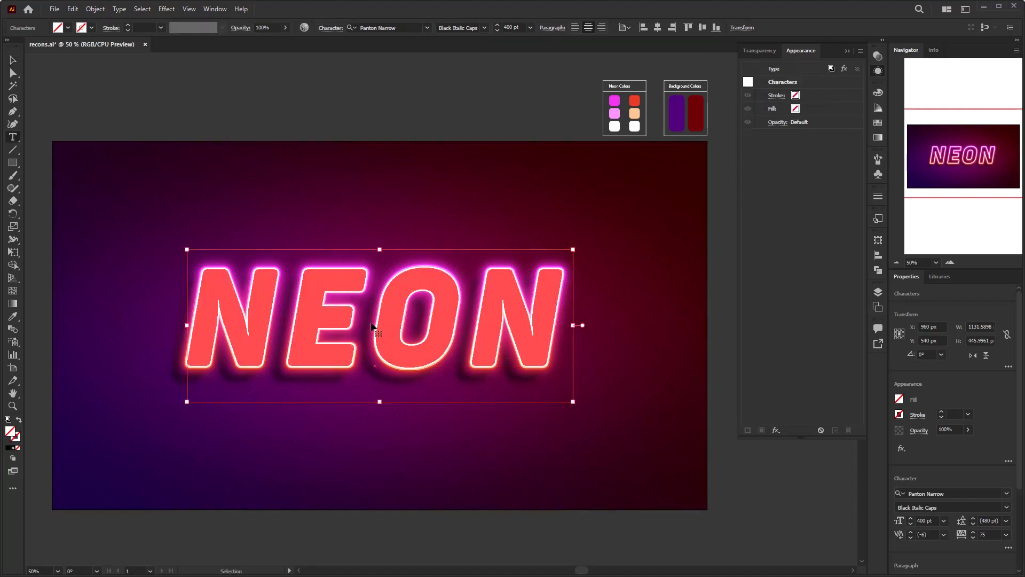
key("ctrl+a")
type("ADOBE")
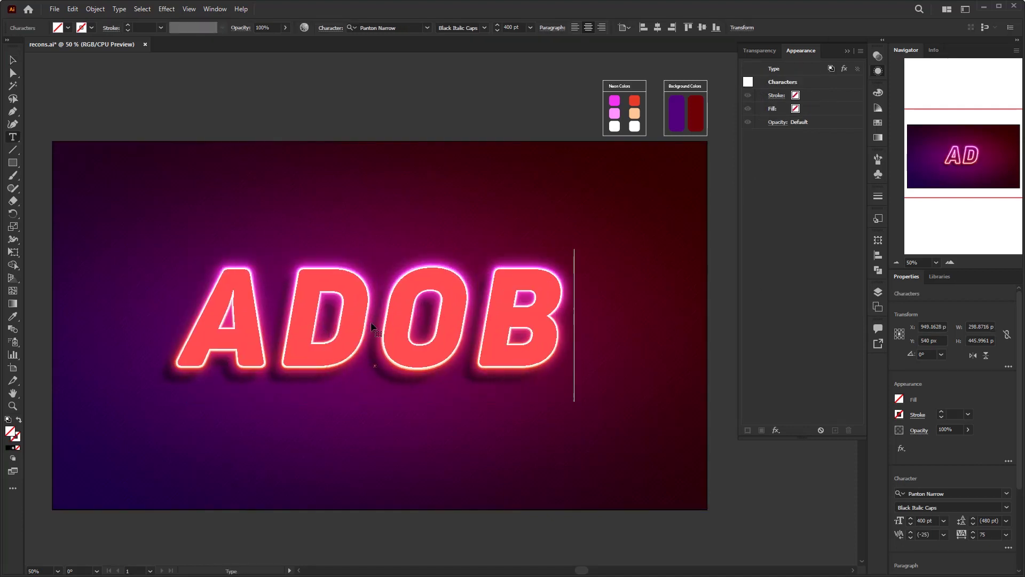
key("Escape")
Replace the word in the neon text with LADA
double_click(432, 390)
key("ctrl+a")
type("LADA")
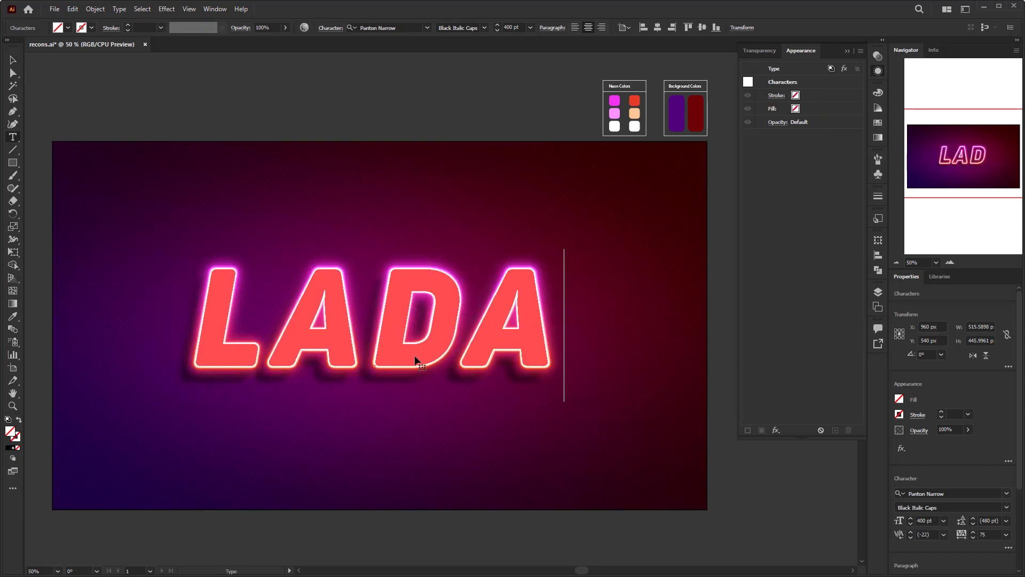
Delete the word in the neon text and enter LIDI instead
key("BackSpace")
key("BackSpace")
key("BackSpace")
key("BackSpace")
type("LIDI")
Clear the neon text again and enter ADOBE
key("BackSpace")
key("BackSpace")
key("BackSpace")
key("BackSpace")
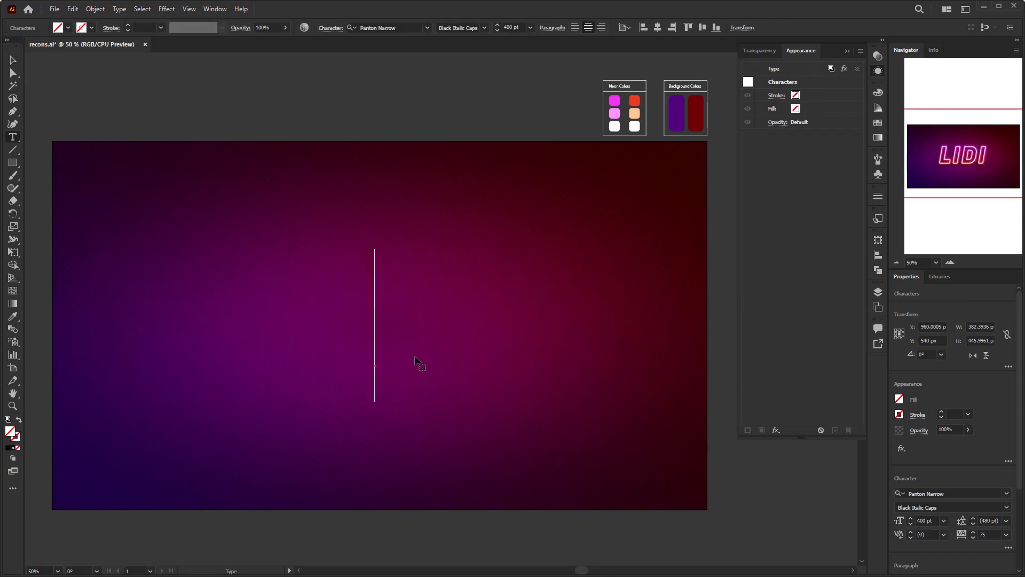
type("ADOBE")
Change the word in the neon text back to NEON and finish text editing
key("BackSpace")
key("BackSpace")
key("BackSpace")
key("BackSpace")
key("BackSpace")
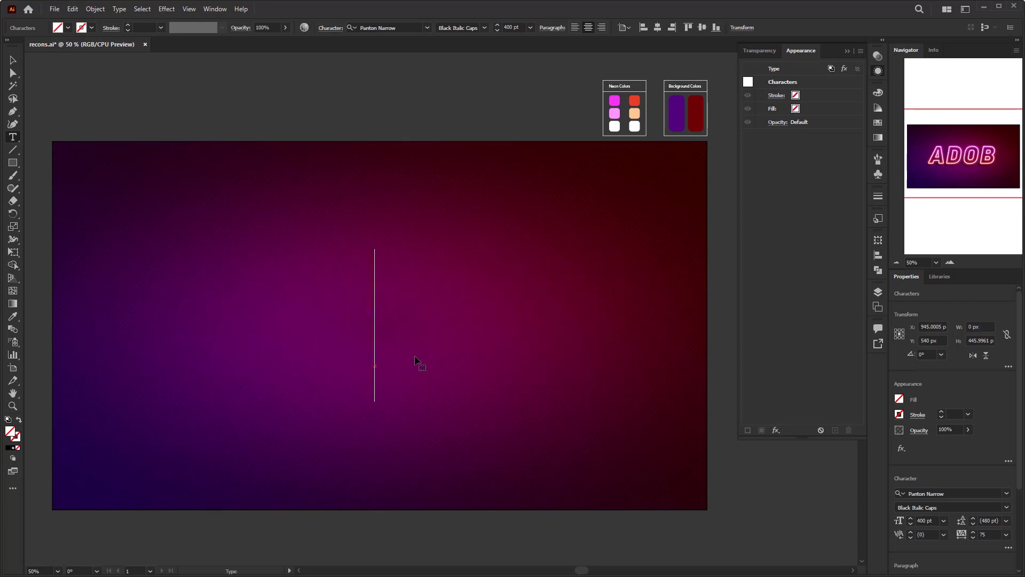
type("NEON")
left_click(12, 60)
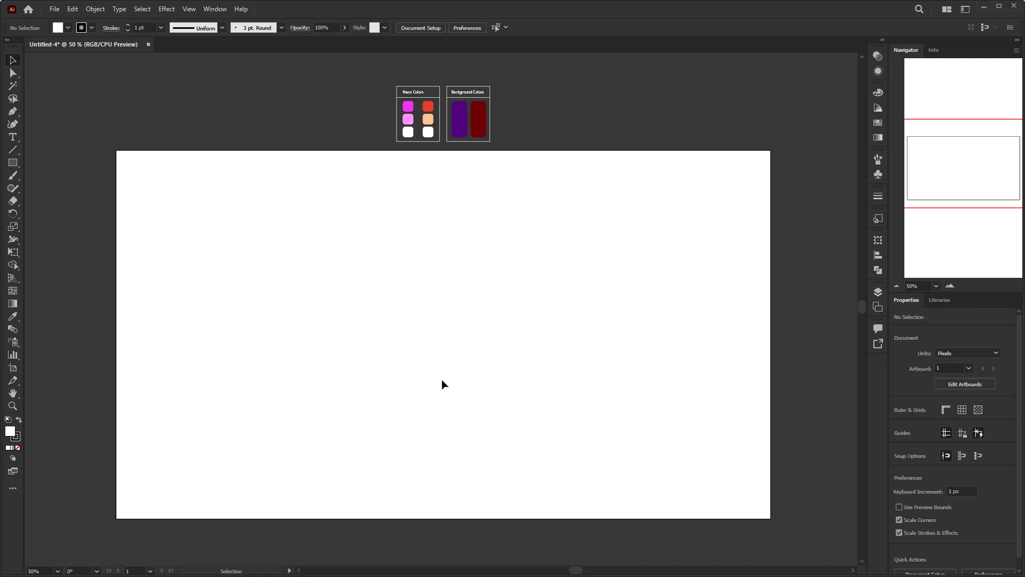
Draw a 1920 × 1080 px rectangle that covers the whole artboard
left_click(17, 164)
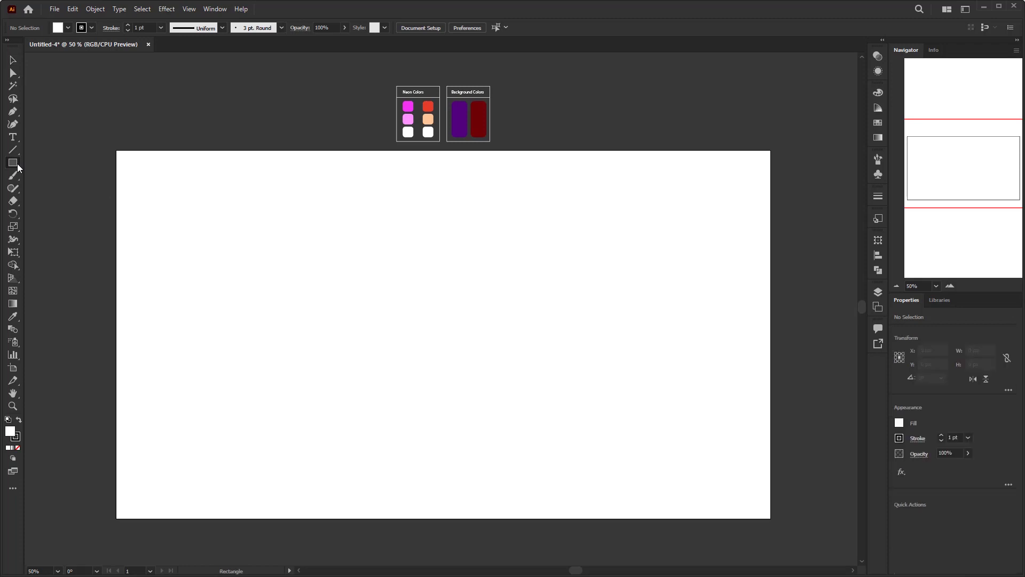
left_click(65, 163)
left_click_drag(117, 151, 770, 518)
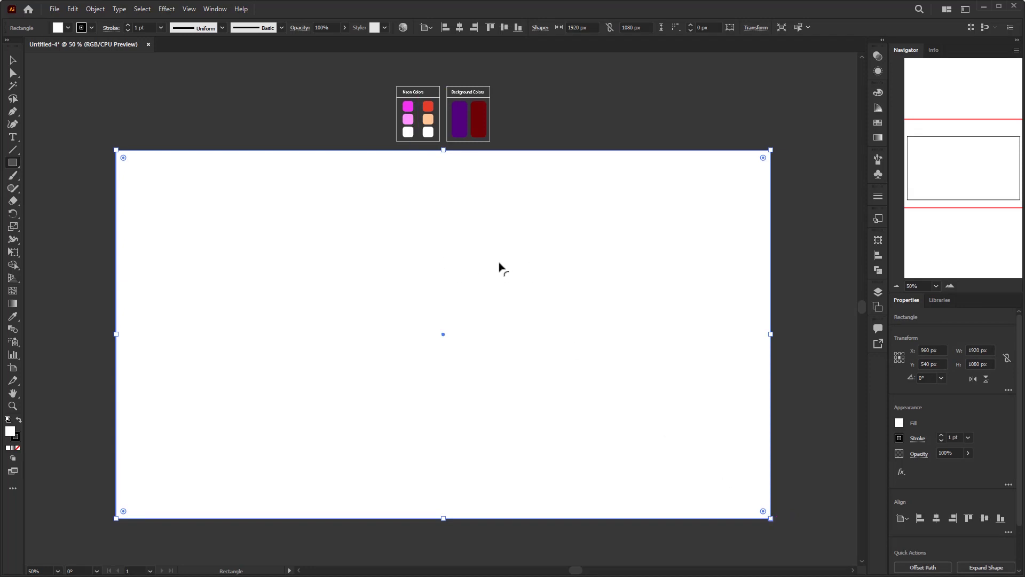
Fill the rectangle with a linear gradient at a 45° angle
left_click(876, 138)
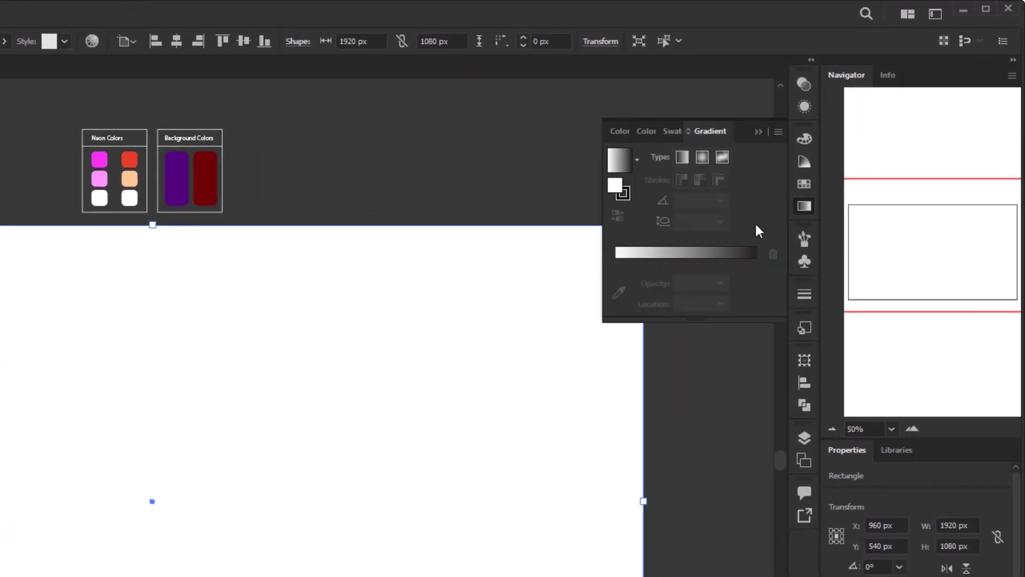
left_click(688, 254)
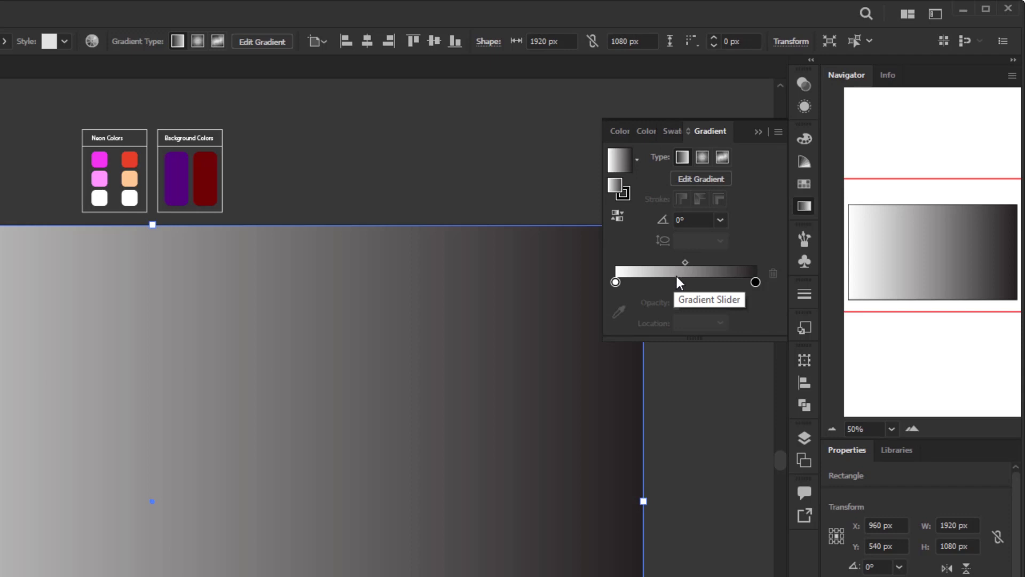
left_click(721, 216)
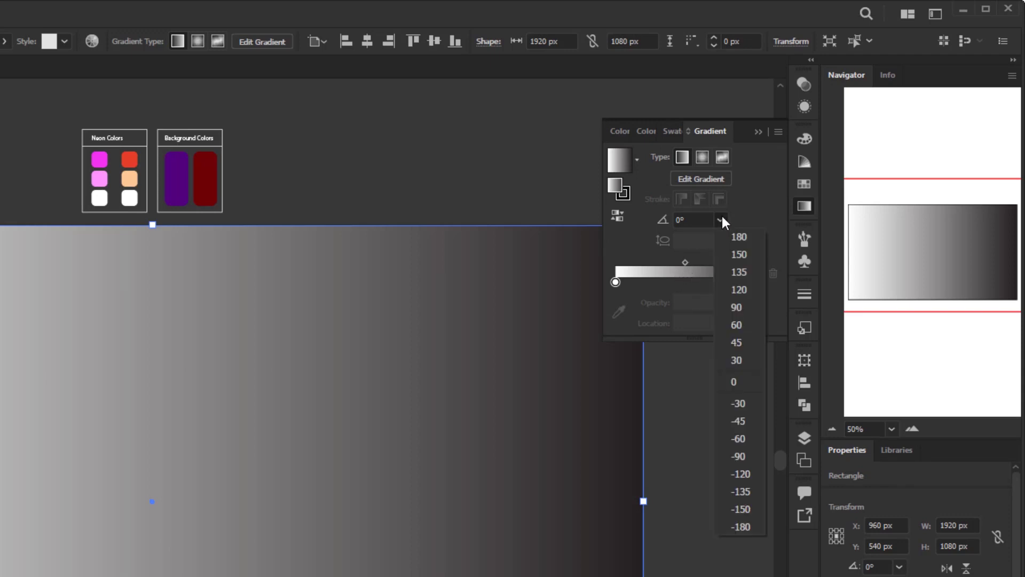
left_click(738, 340)
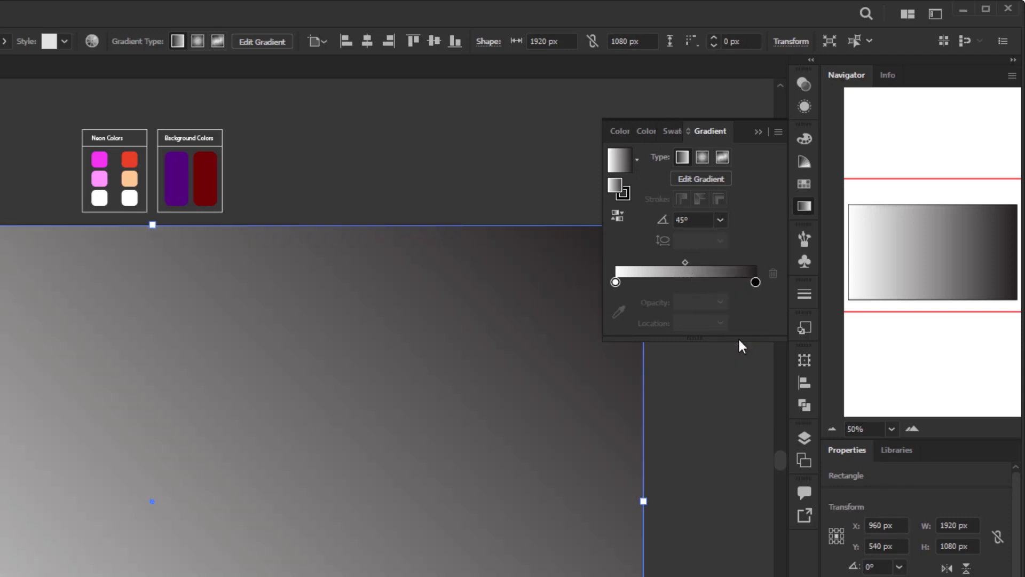
Sample the purple background swatch for the gradient's first color stop and the dark red swatch for its last stop
left_click(616, 282)
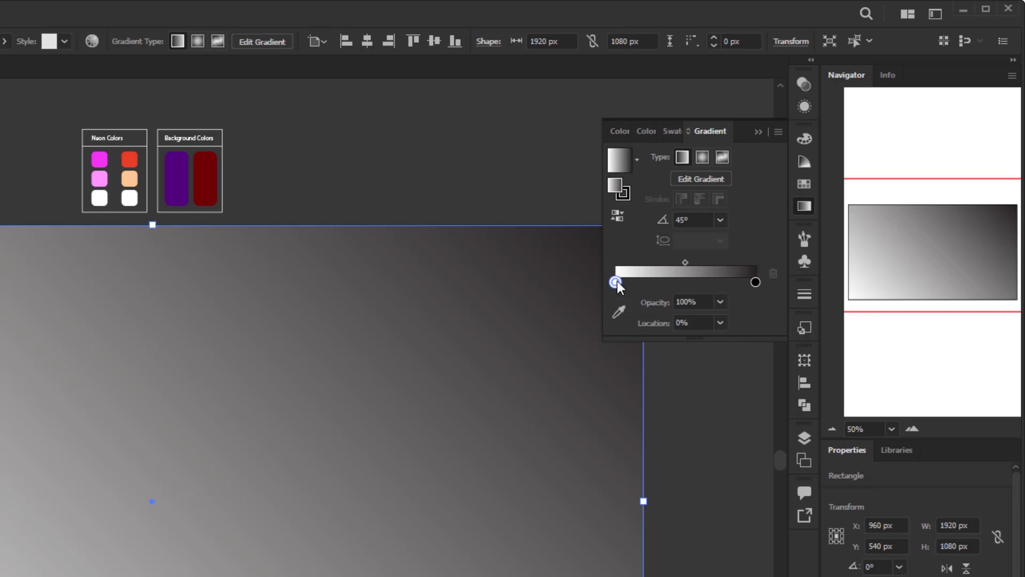
left_click(620, 309)
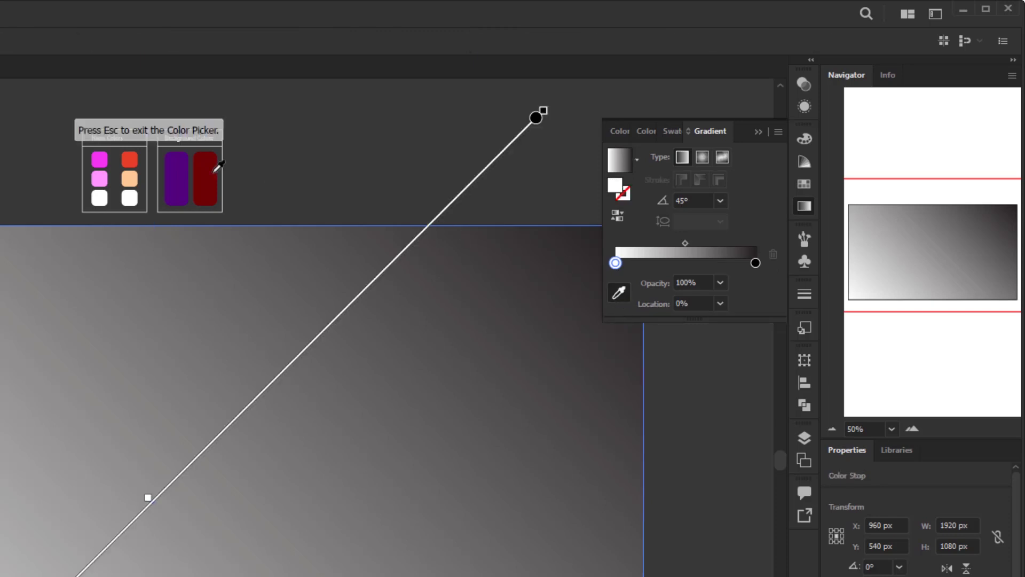
left_click(177, 174)
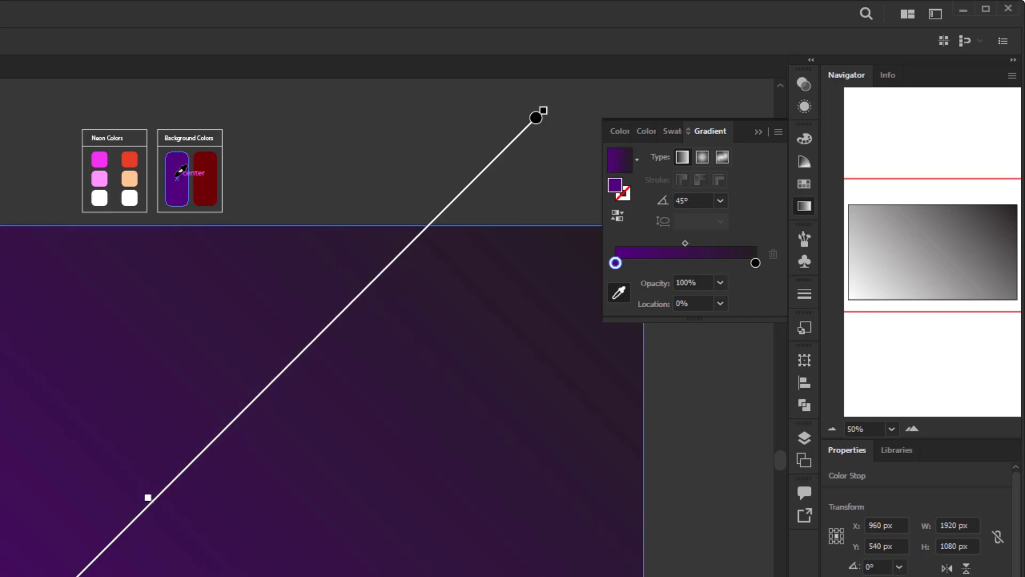
left_click(754, 262)
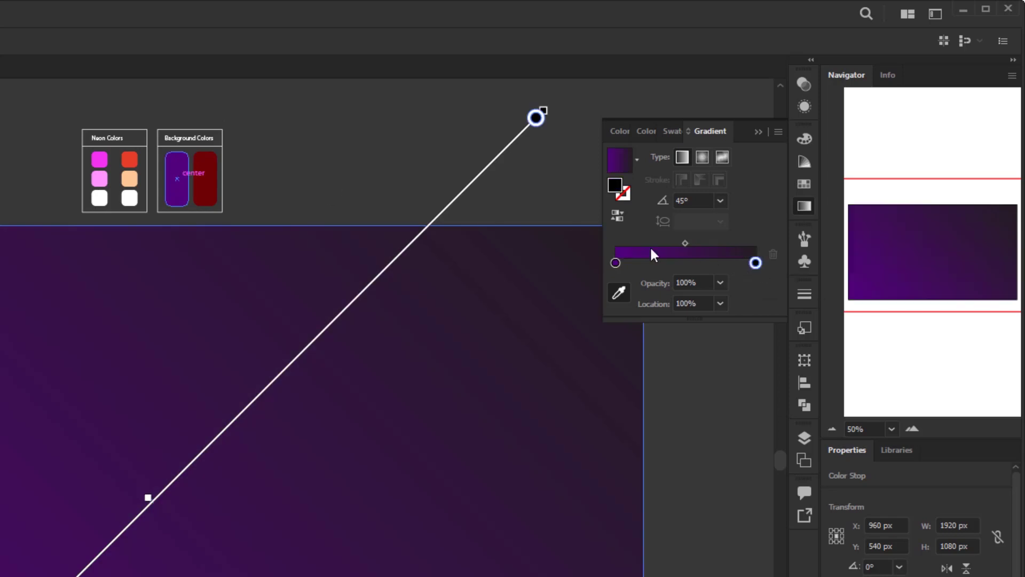
left_click(205, 178)
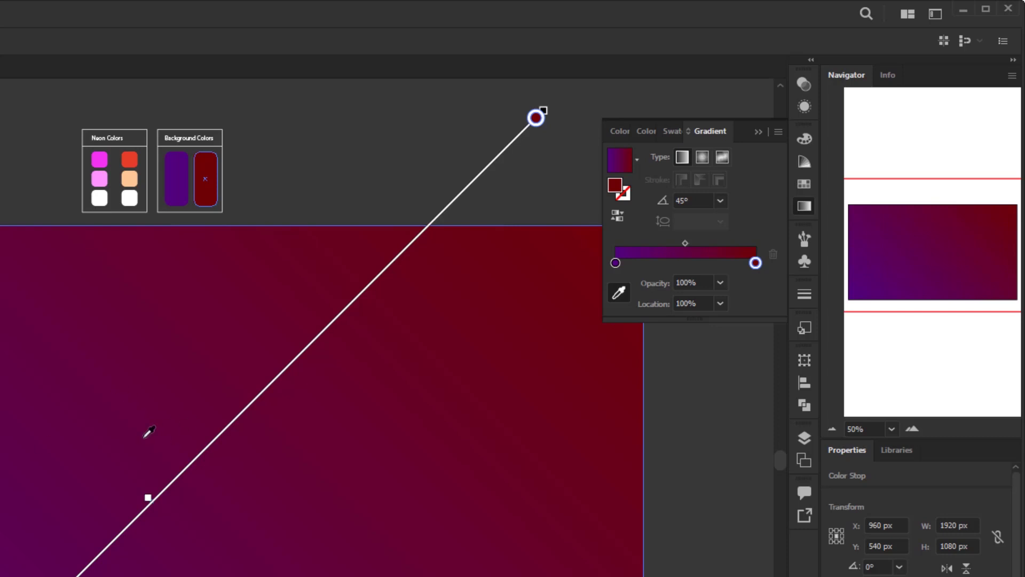
key("v")
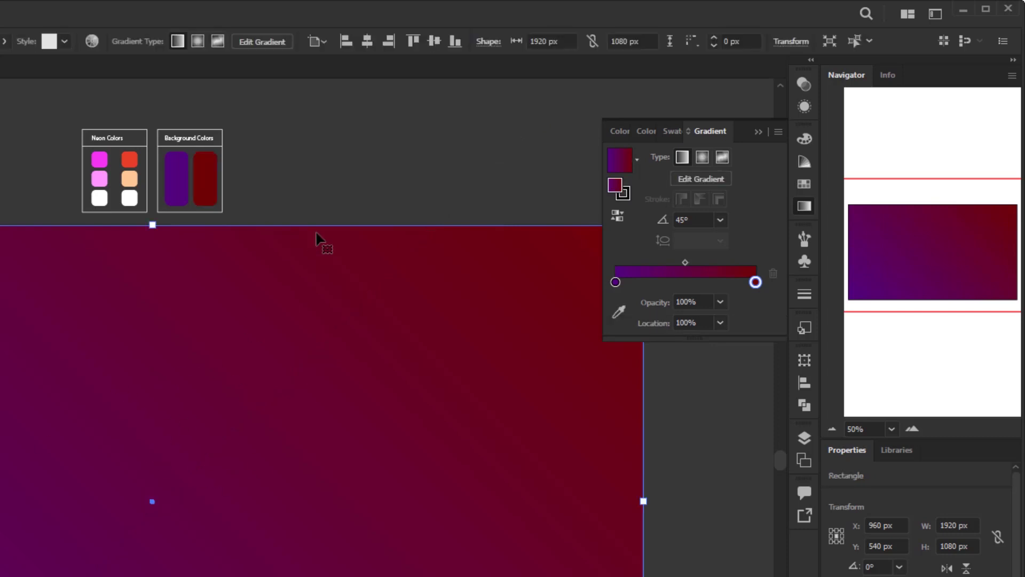
left_click(319, 194)
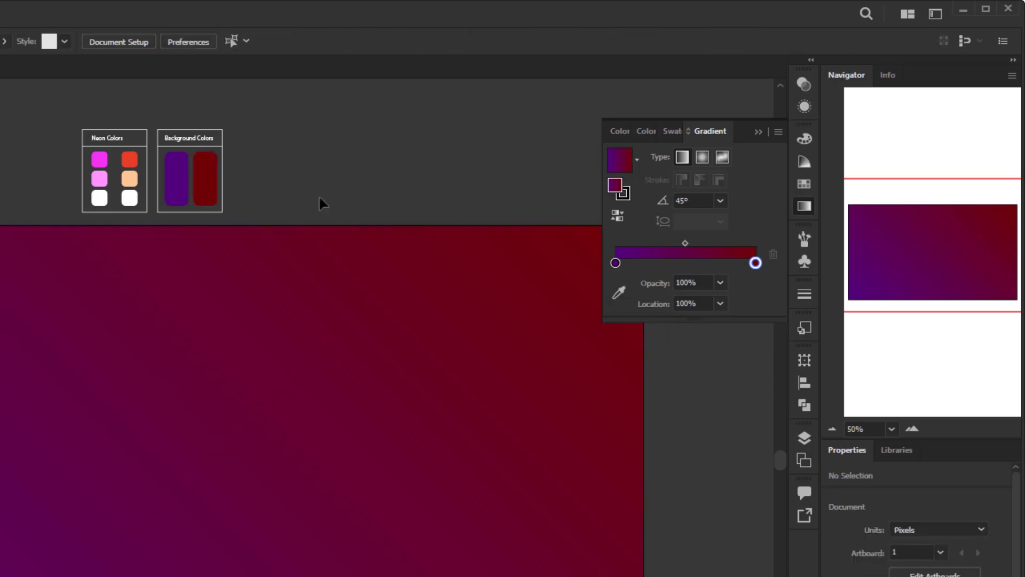
left_click(758, 132)
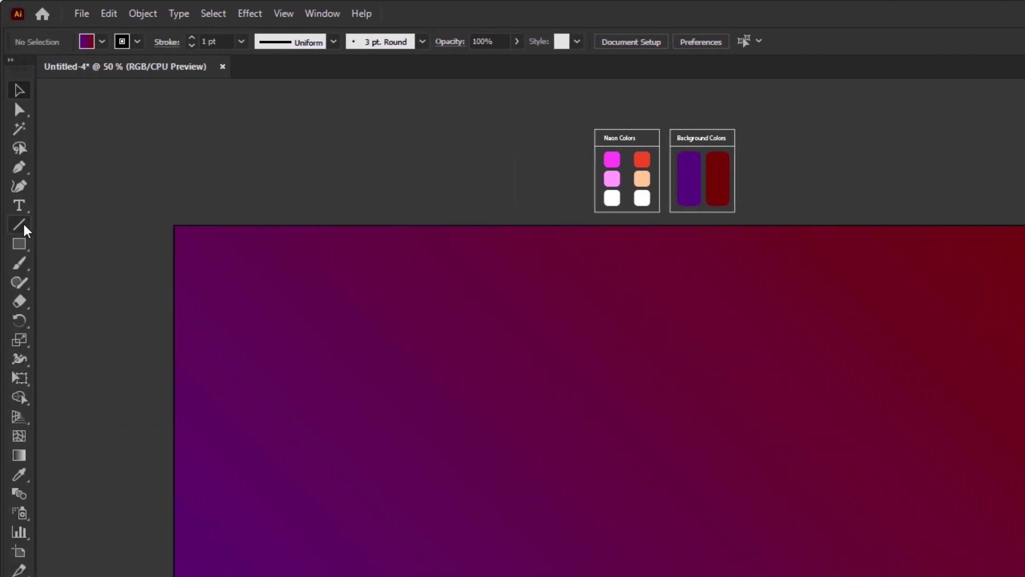
Set up the Line Segment tool with no fill and a white (ffffff) stroke
left_click(25, 230)
left_click(128, 229)
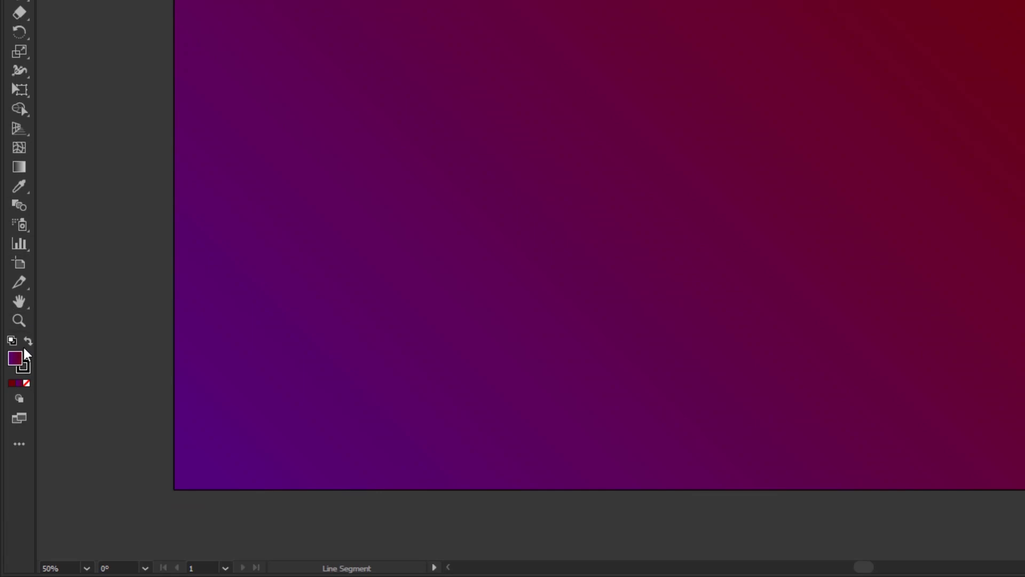
left_click(26, 383)
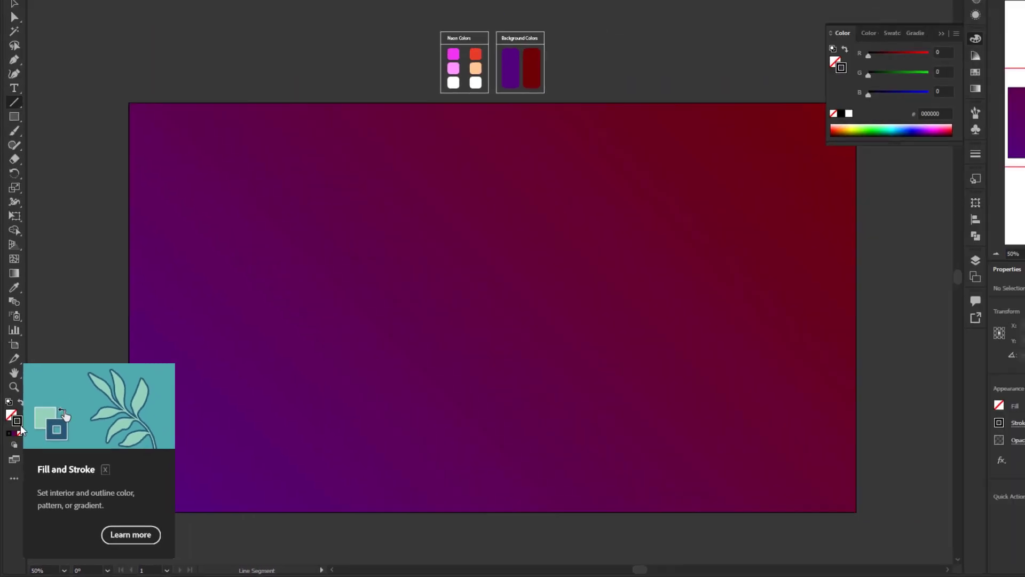
double_click(28, 372)
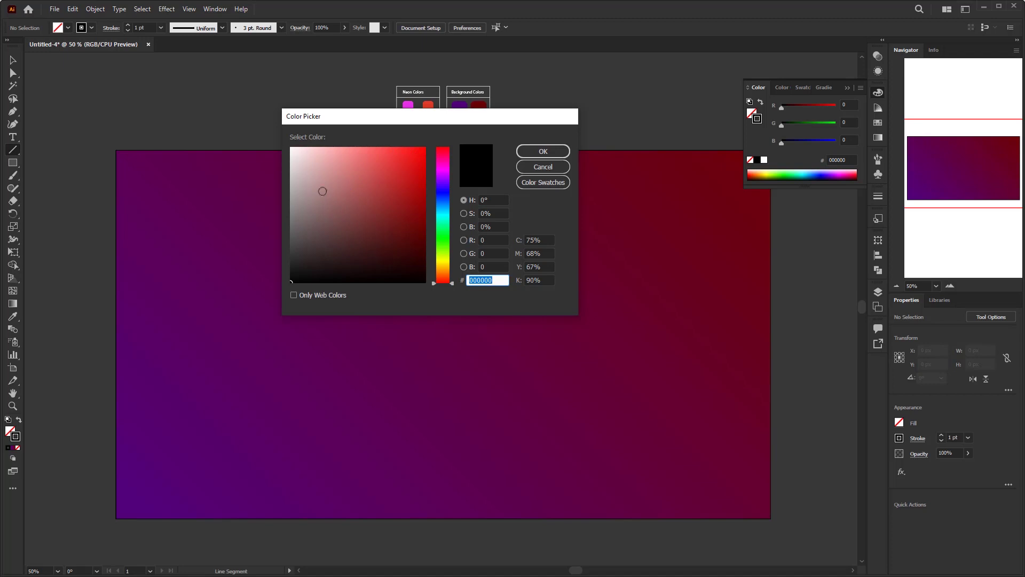
left_click_drag(323, 198, 289, 145)
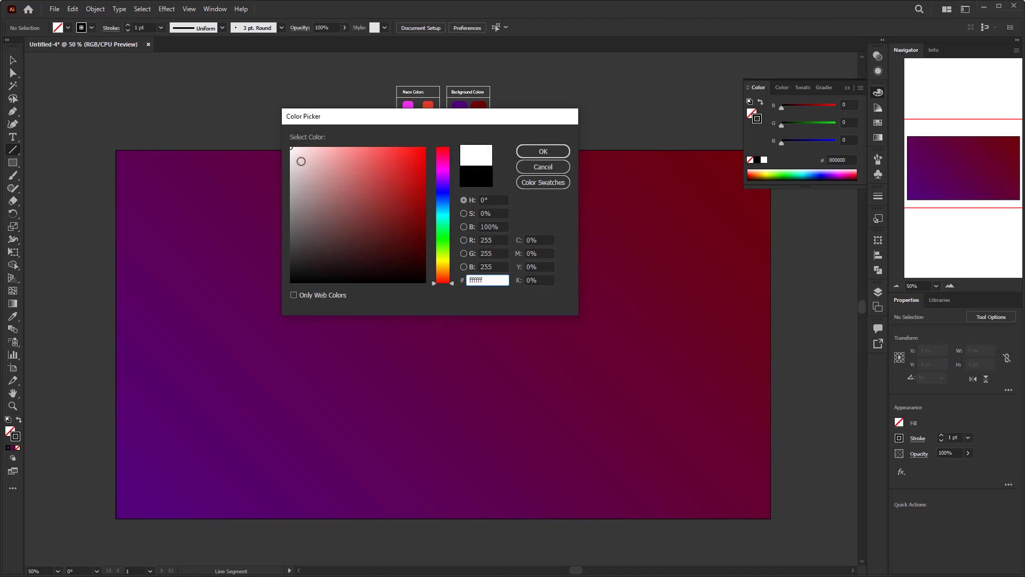
left_click(545, 151)
Draw a 5 pt, 45° diagonal line about 1170 px wide and high, and move it horizontally until its upper end meets the artboard's left edge
left_click_drag(489, 98, 489, 298)
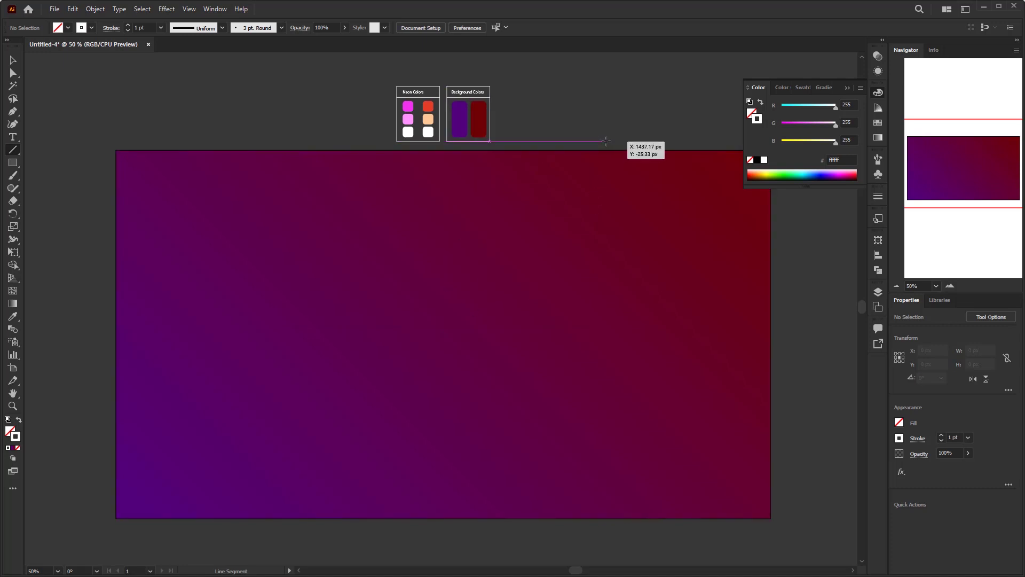
left_click_drag(608, 138, 207, 534)
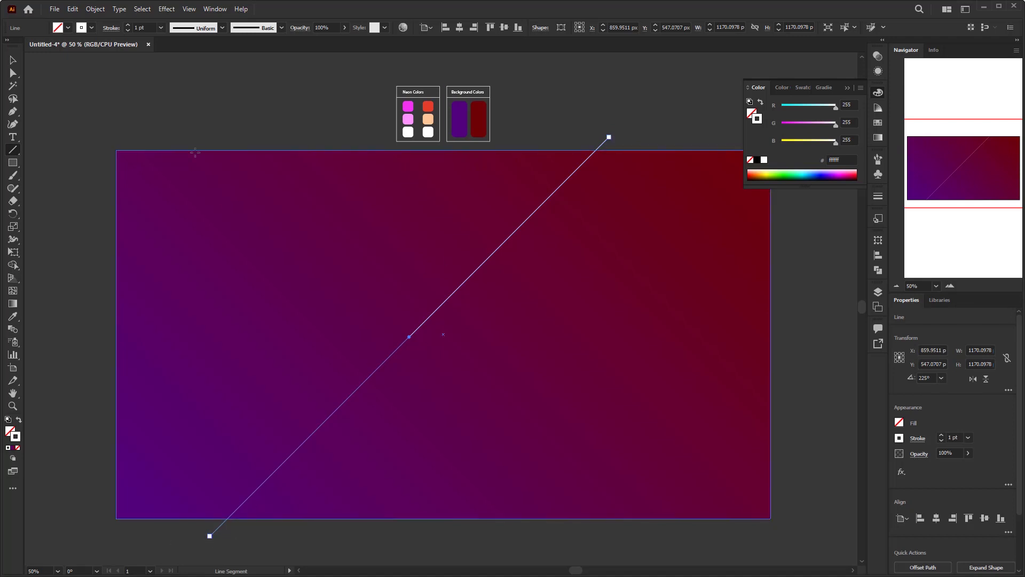
left_click(161, 28)
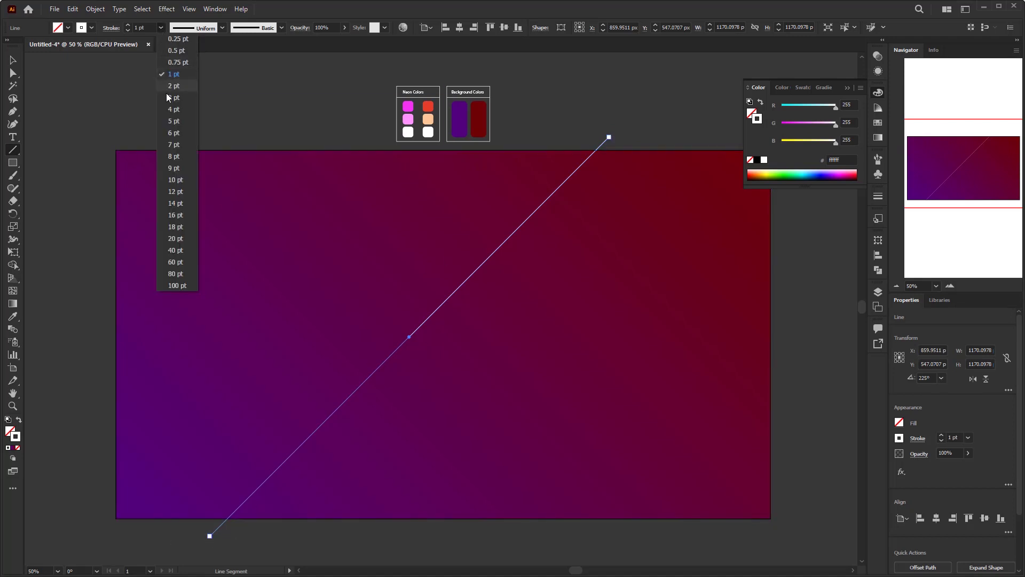
left_click(171, 120)
key("v")
left_click_drag(608, 140, 118, 161)
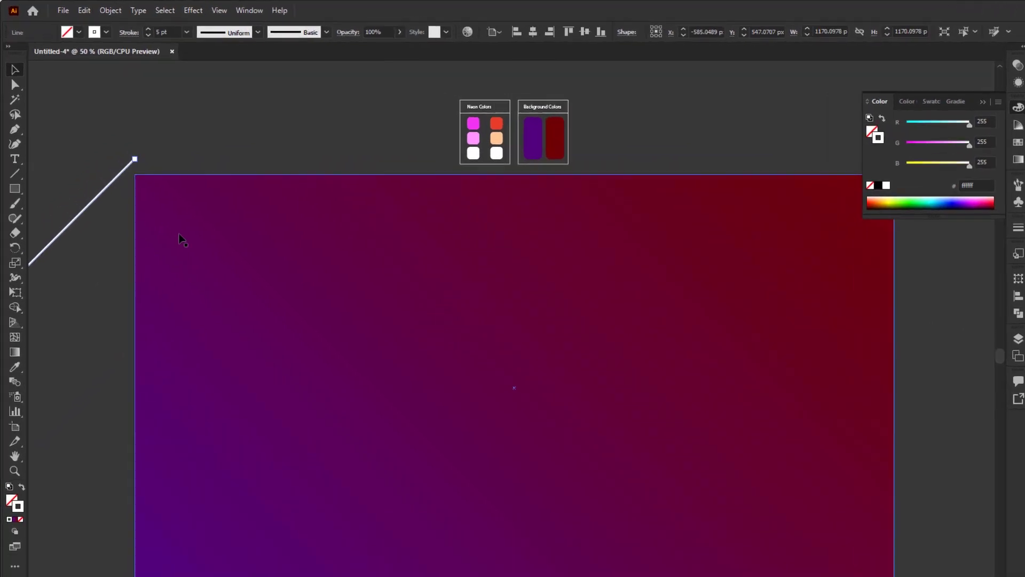
Apply a Transform effect to the line with a 15 px horizontal move and 220 copies
left_click(250, 14)
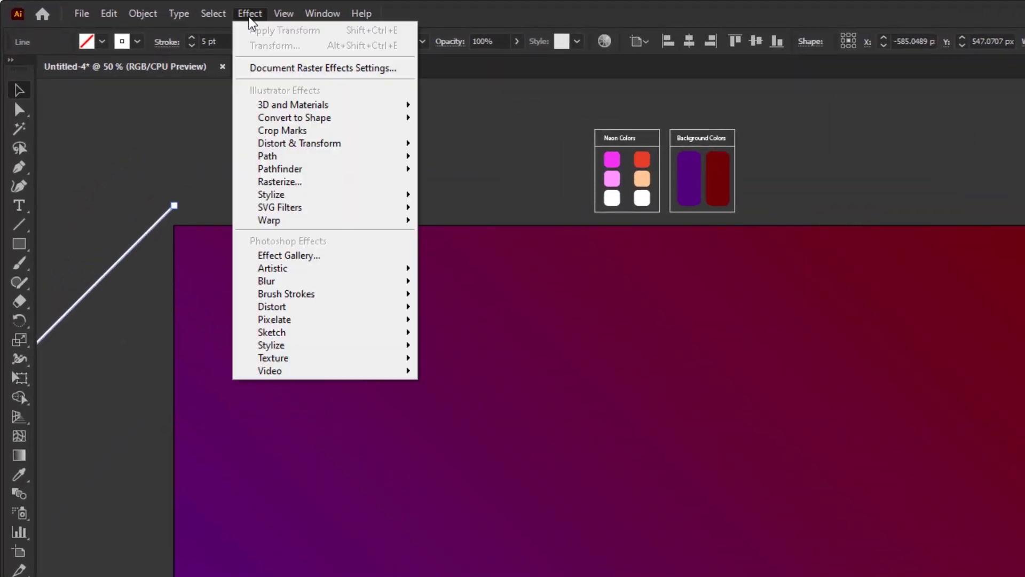
mouse_move(328, 145)
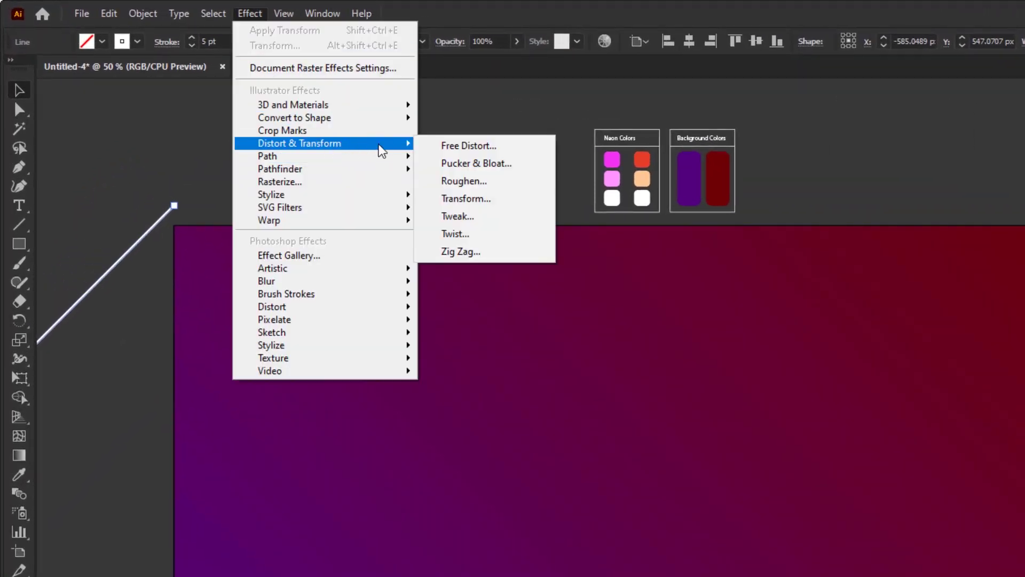
left_click(500, 202)
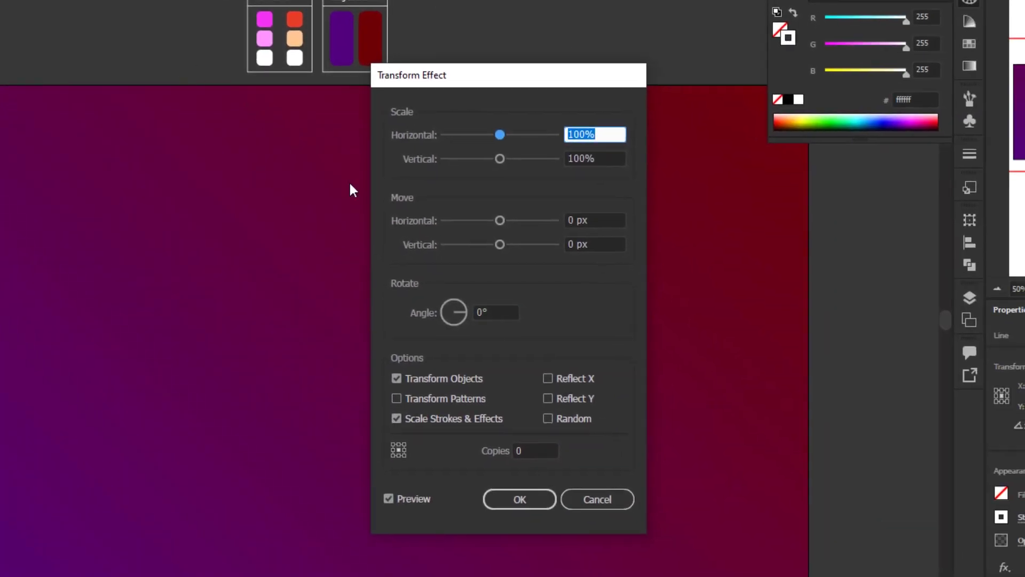
left_click(609, 221)
type("15")
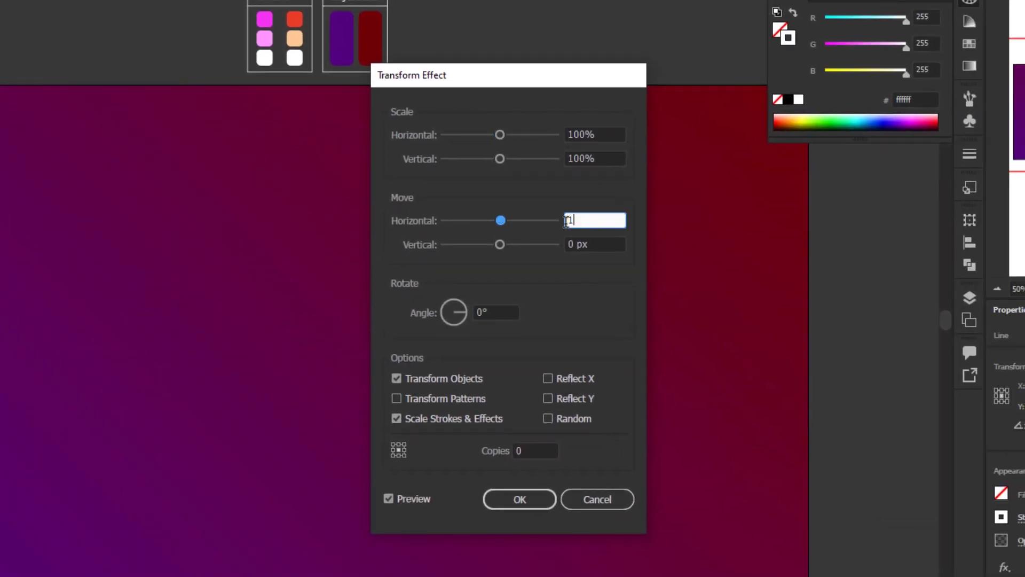
left_click(540, 449)
type("220")
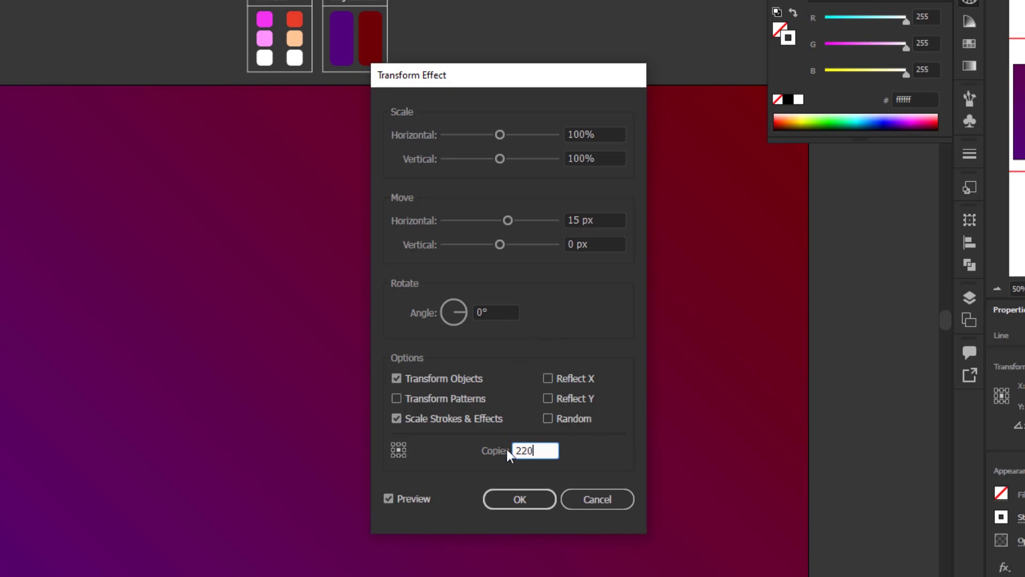
left_click(515, 502)
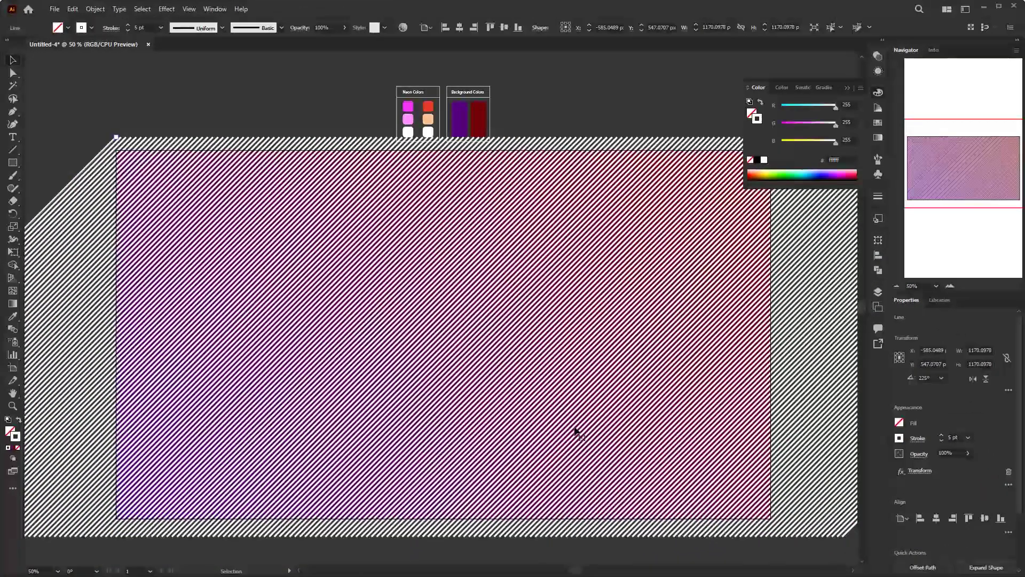
Shift the striped line pattern about 23 px to the left
left_click(555, 357)
left_click(545, 345)
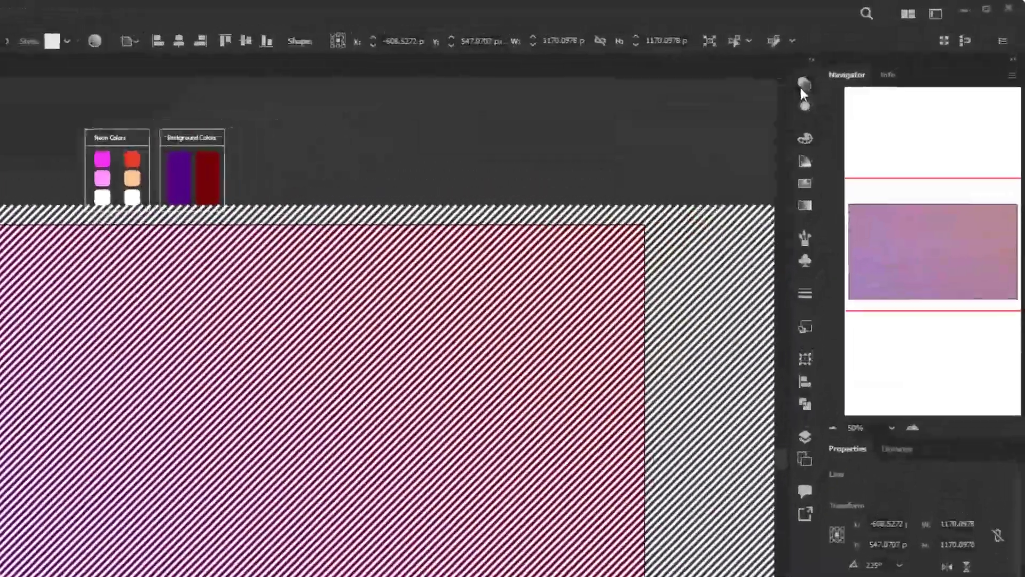
Set the striped line pattern's blending mode to Overlay and its opacity to 10%
left_click(875, 58)
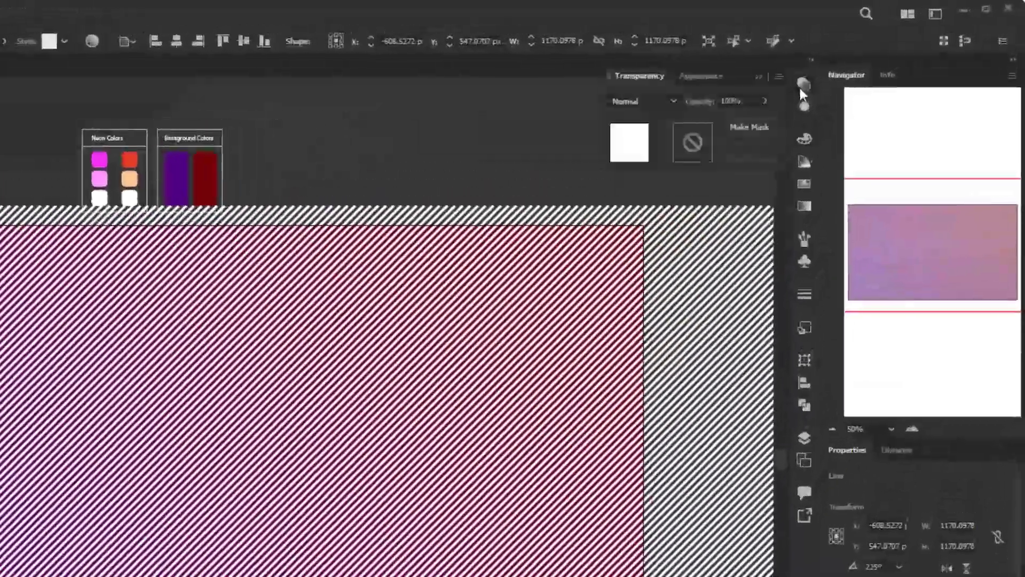
left_click(668, 104)
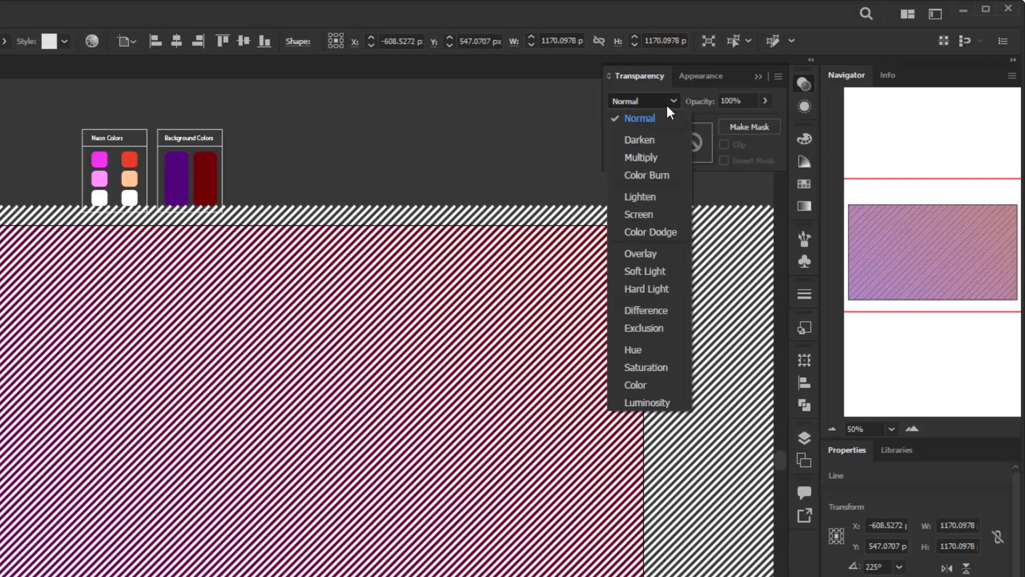
left_click(655, 254)
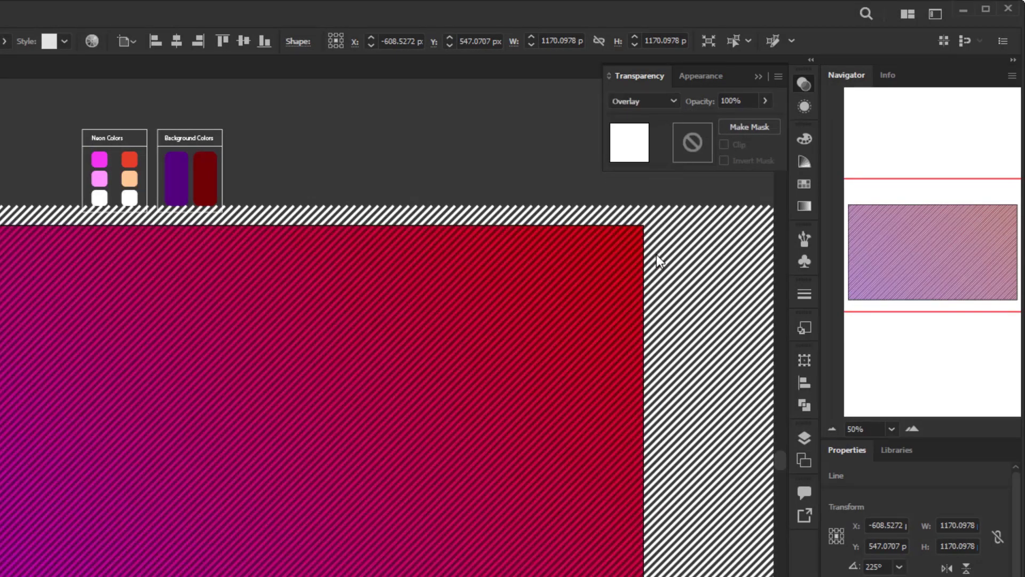
left_click_drag(751, 100, 711, 99)
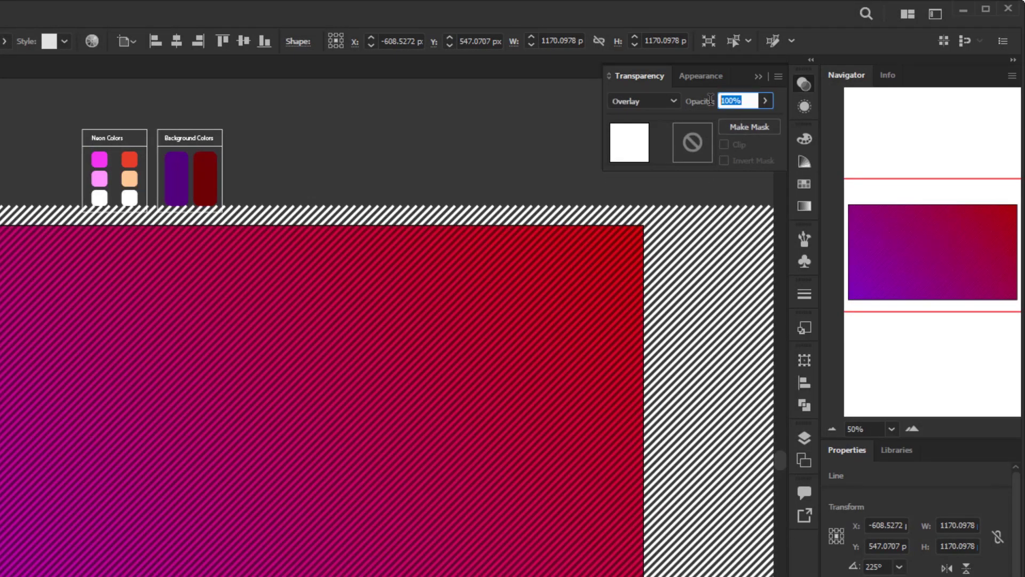
type("1")
key("Return")
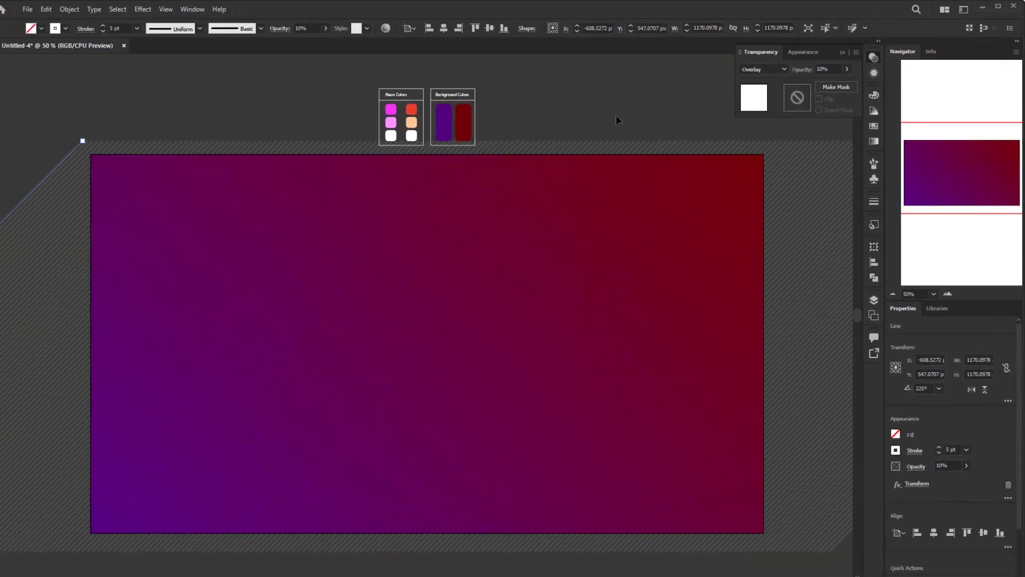
left_click(576, 119)
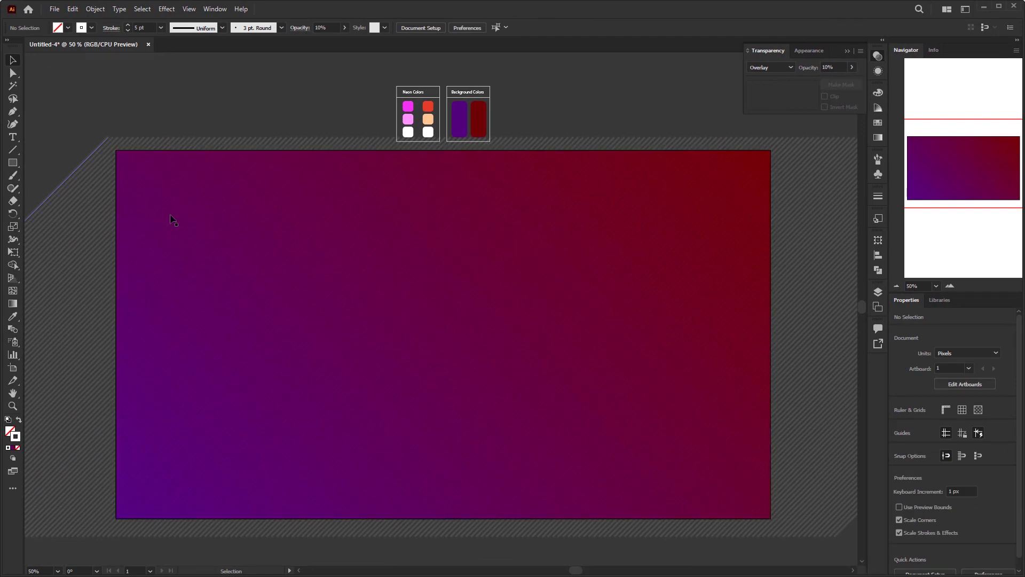
Draw a 1920 × 1080 px rectangle over the background and center it horizontally and vertically on the artboard
mouse_move(13, 162)
left_mouse_down()
mouse_move(80, 163)
mouse_move(235, 210)
mouse_move(700, 424)
mouse_move(764, 473)
mouse_move(771, 519)
left_mouse_up()
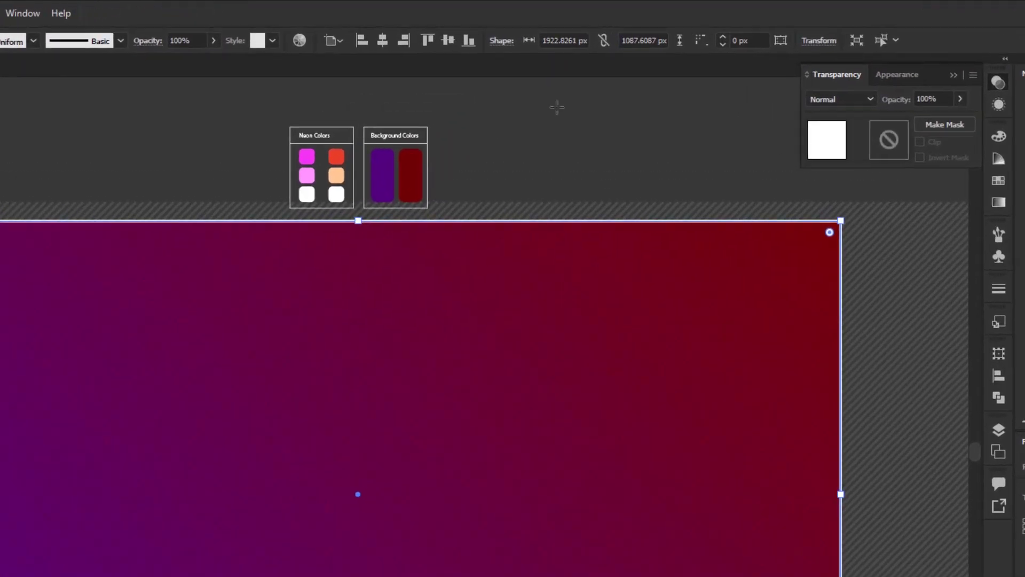
left_click(601, 42)
left_click(556, 42)
type("1920")
key("Tab")
type("10")
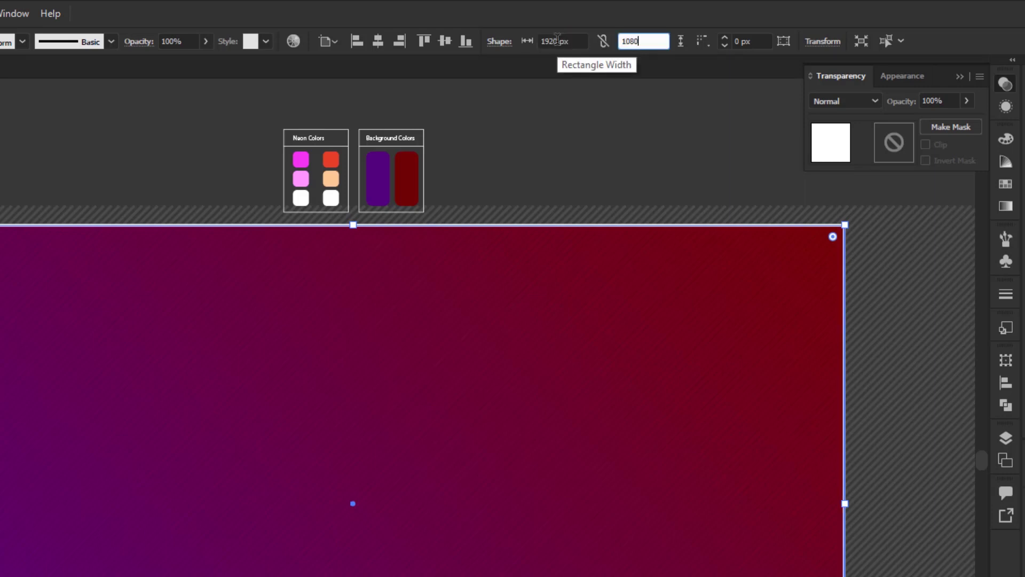
key("Return")
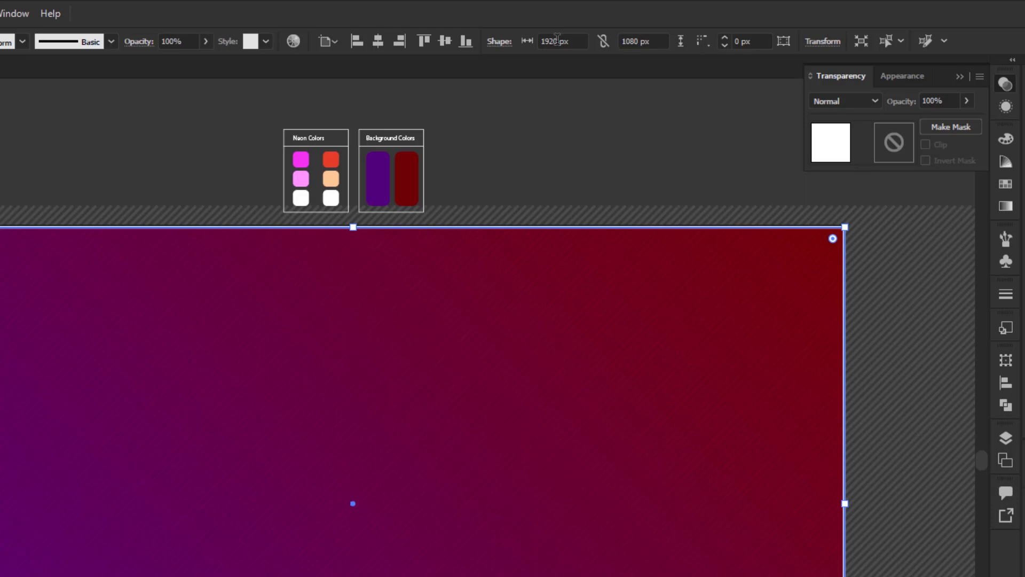
left_click(379, 43)
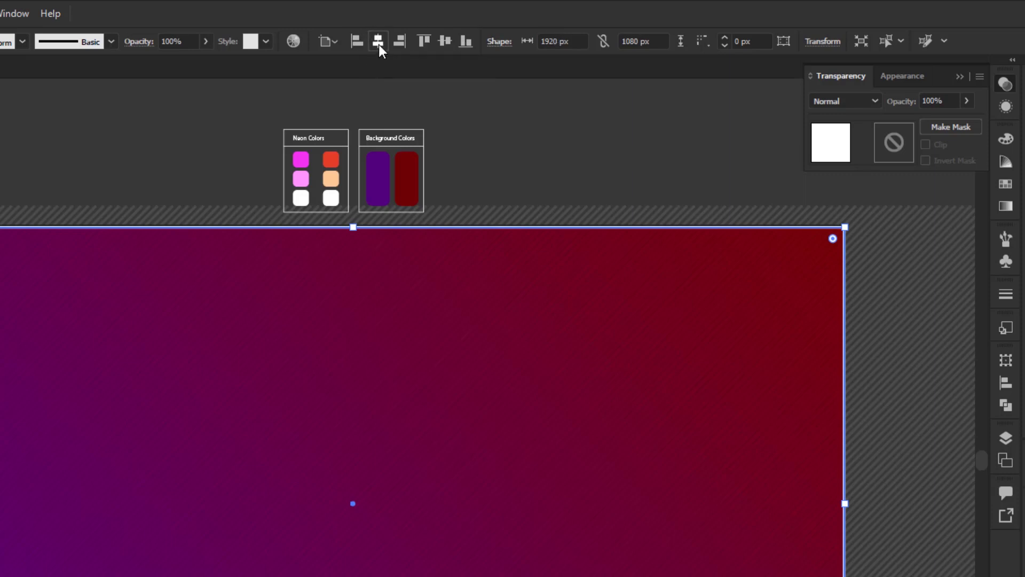
left_click(444, 42)
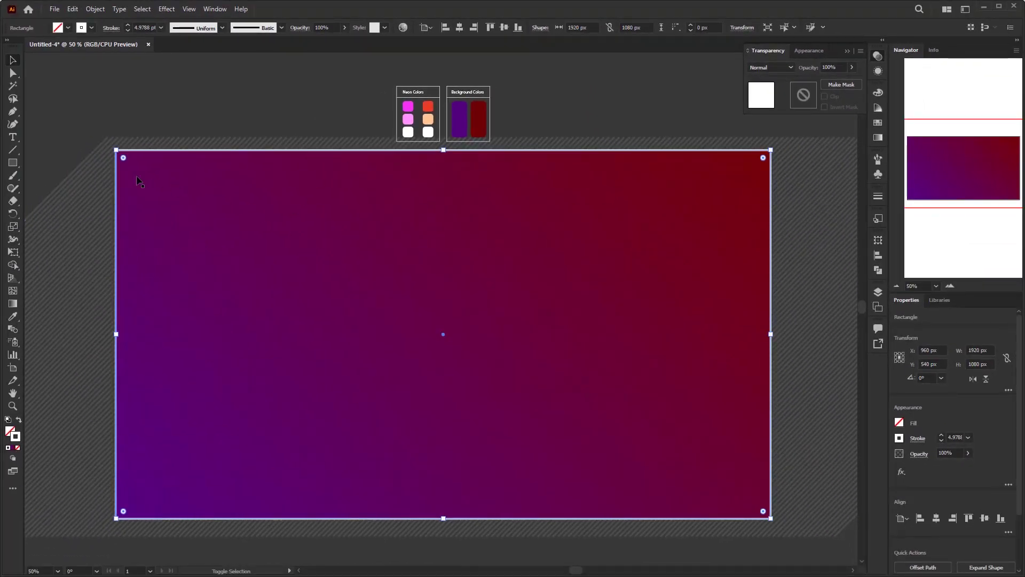
Clip the striped line pattern to the artboard-sized rectangle with a clipping mask
left_click(87, 166)
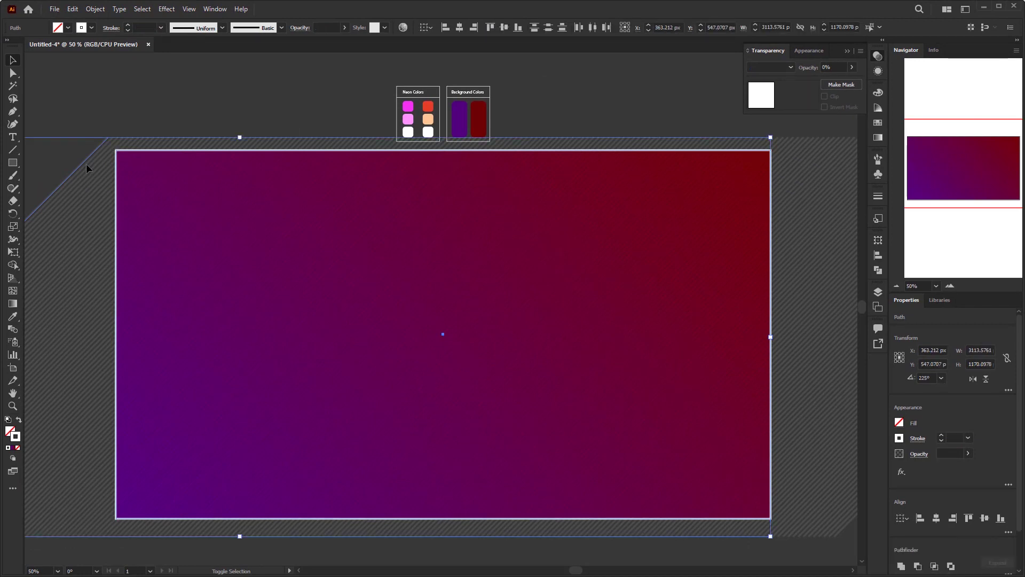
right_click(172, 188)
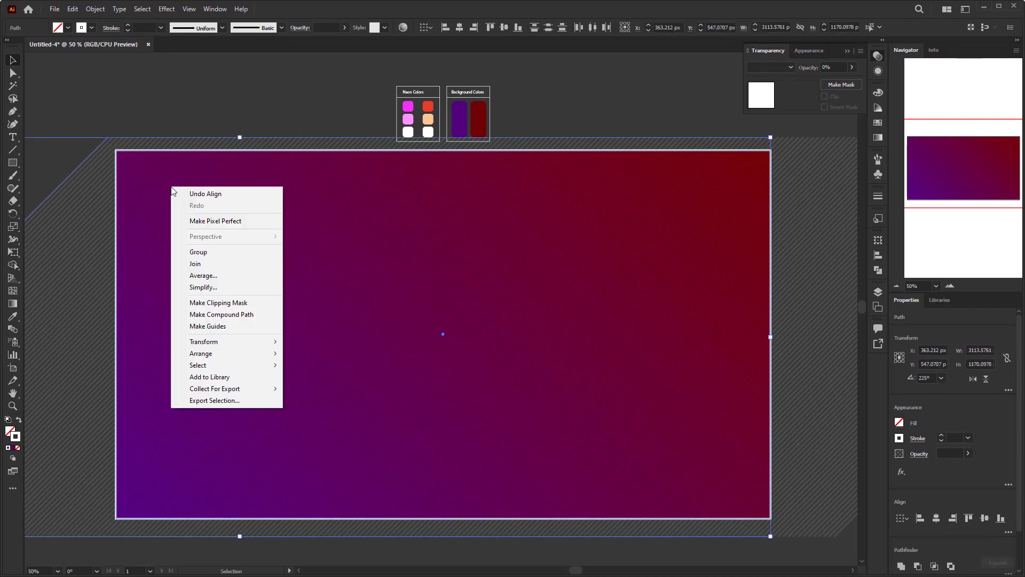
left_click(257, 303)
left_click(341, 118)
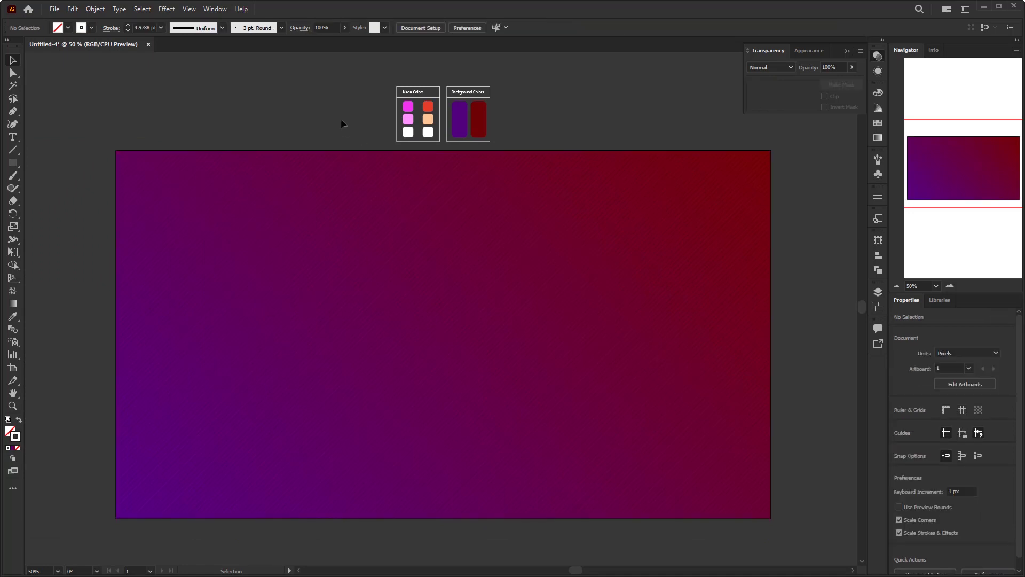
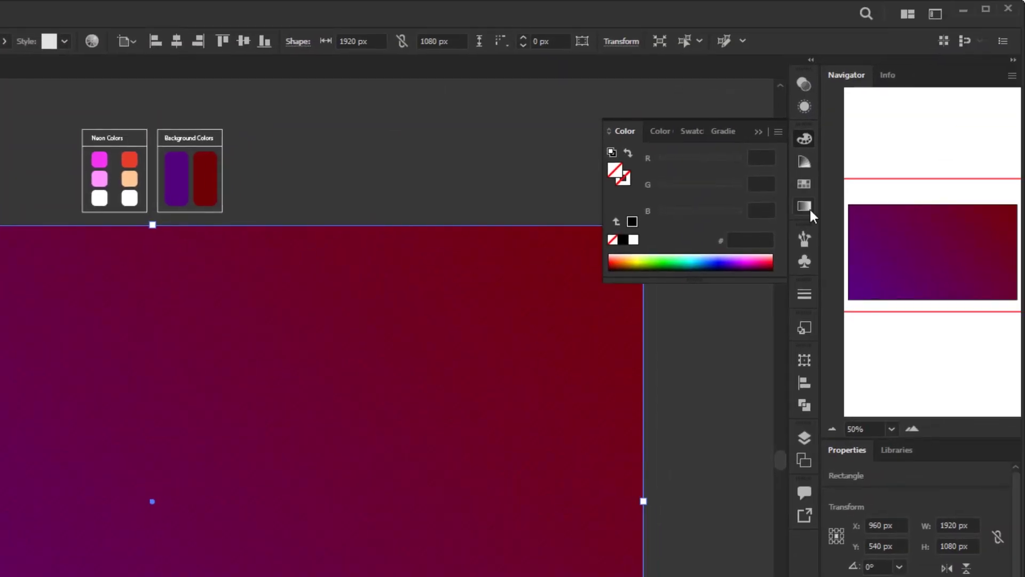
Fill the new 1920 × 1080 px rectangle with a gradient from white at 0% opacity to black at 100% opacity
left_click(808, 209)
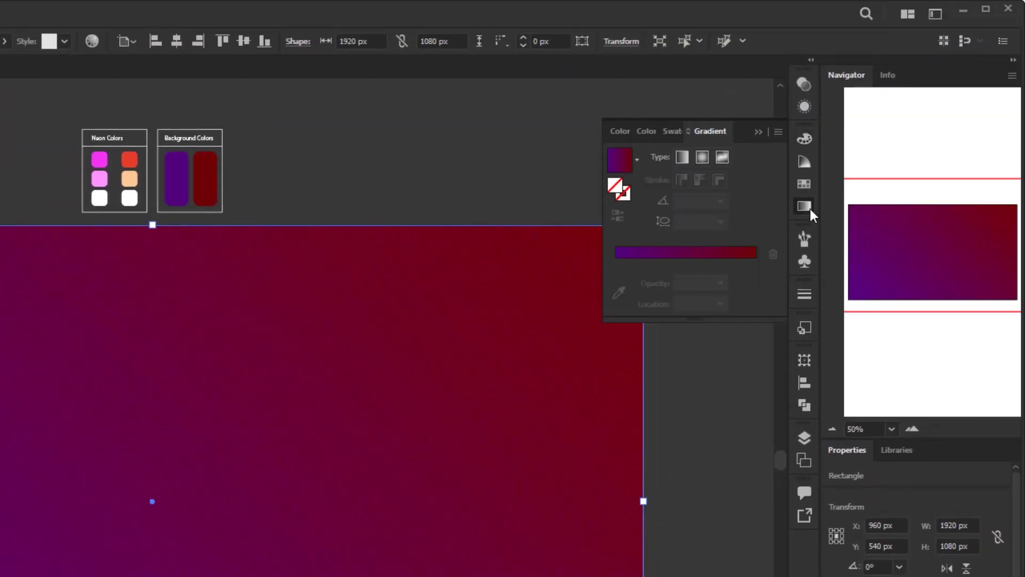
left_click(700, 252)
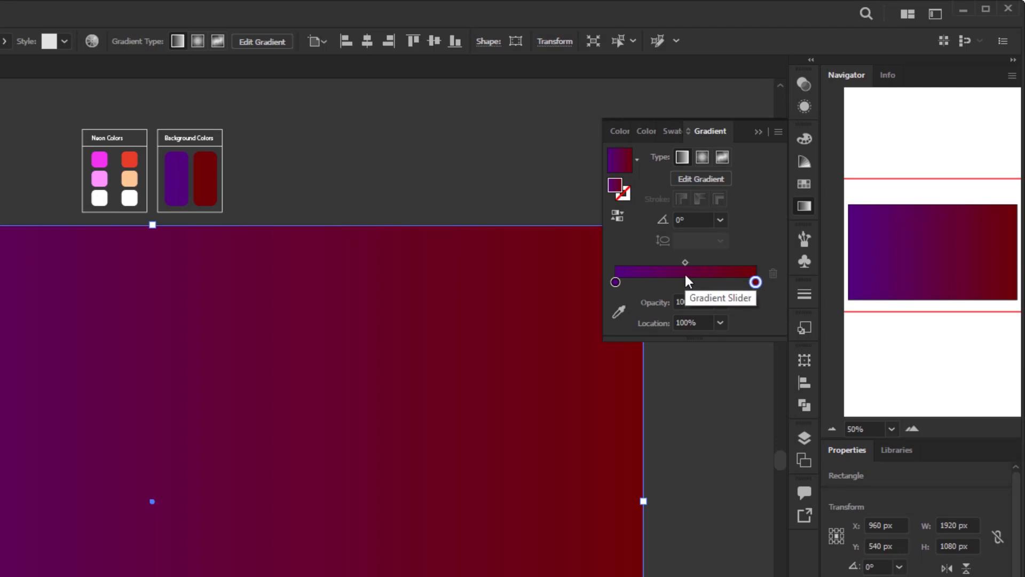
double_click(615, 281)
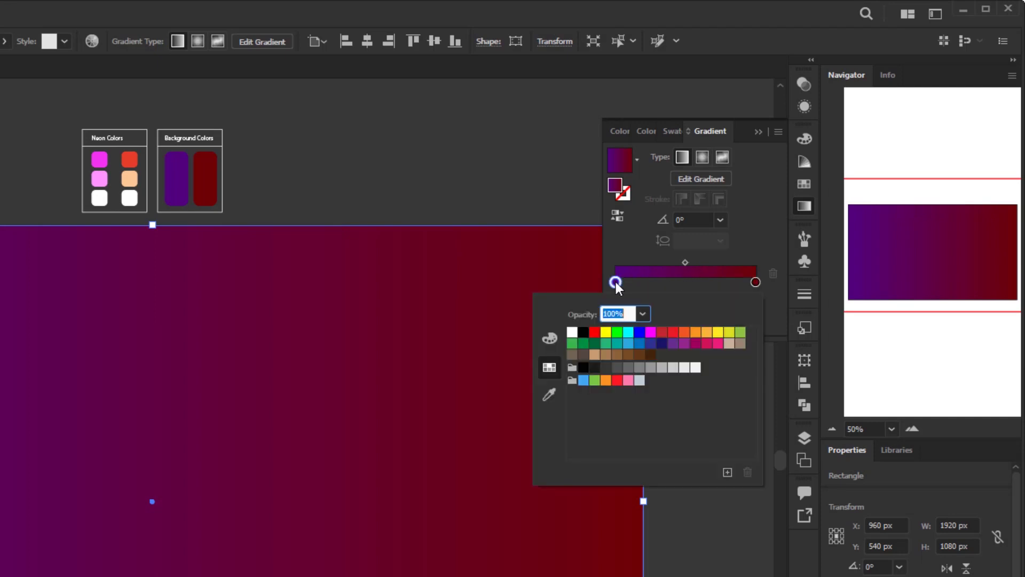
left_click(572, 332)
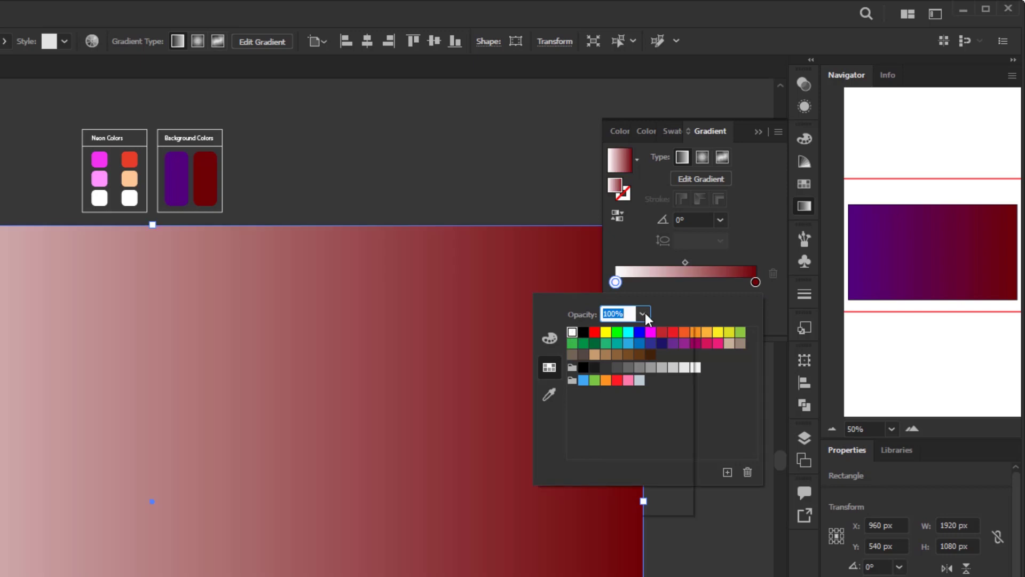
left_click(642, 313)
left_click(668, 330)
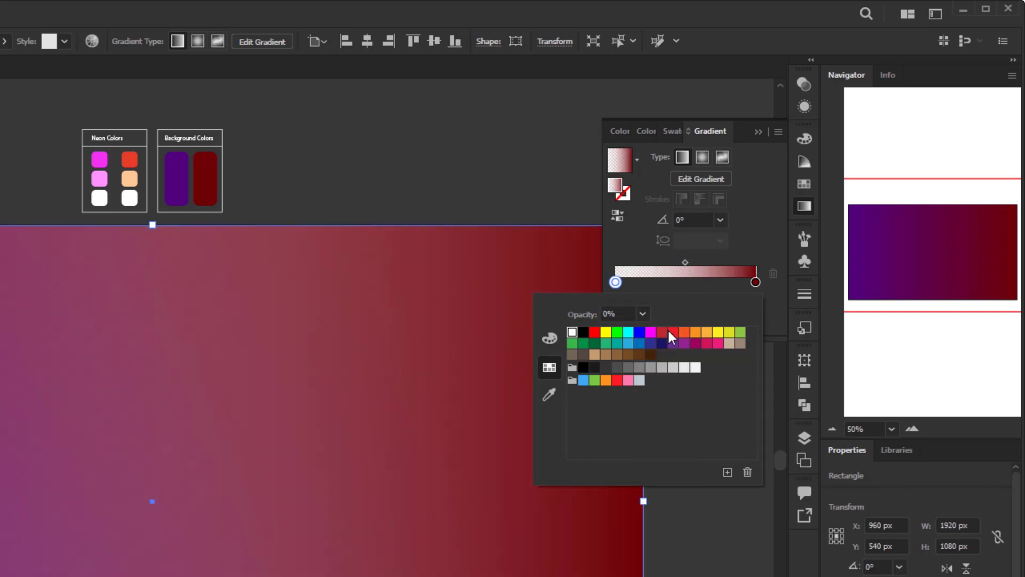
double_click(755, 282)
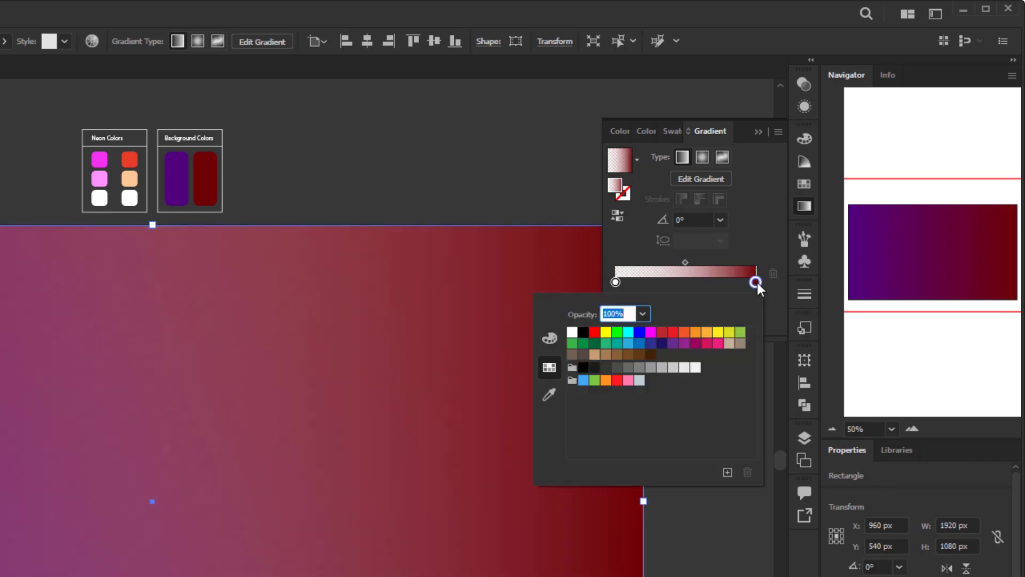
left_click(585, 335)
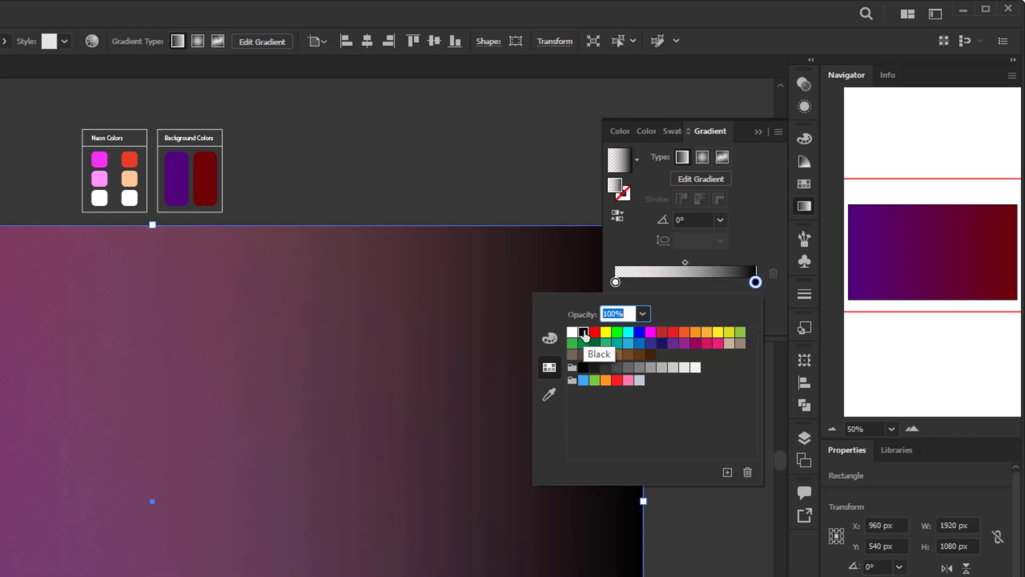
Make the rectangle's gradient radial with a 50% aspect ratio and place its midpoint at 35%
left_click(703, 156)
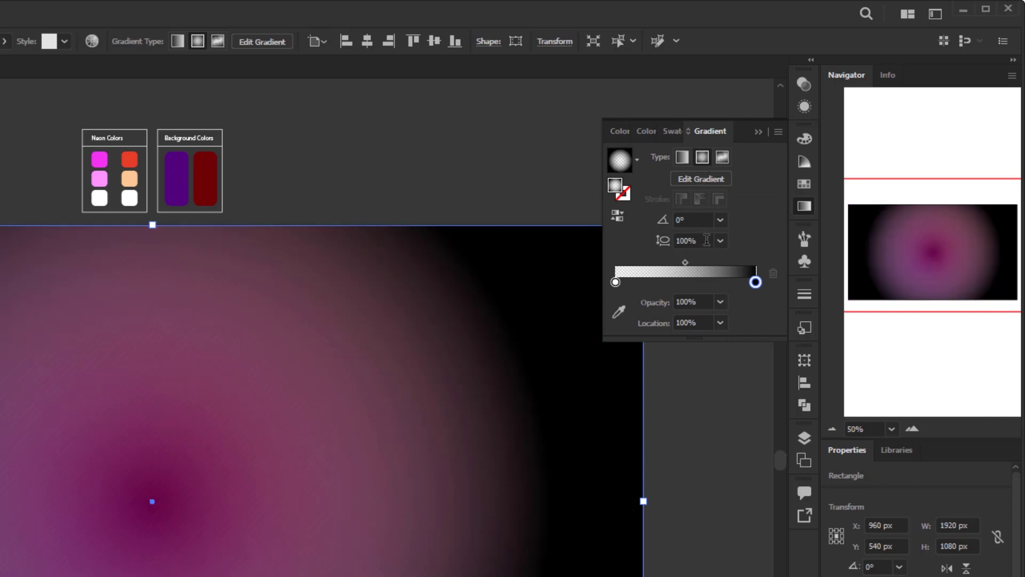
left_click(703, 240)
type("50")
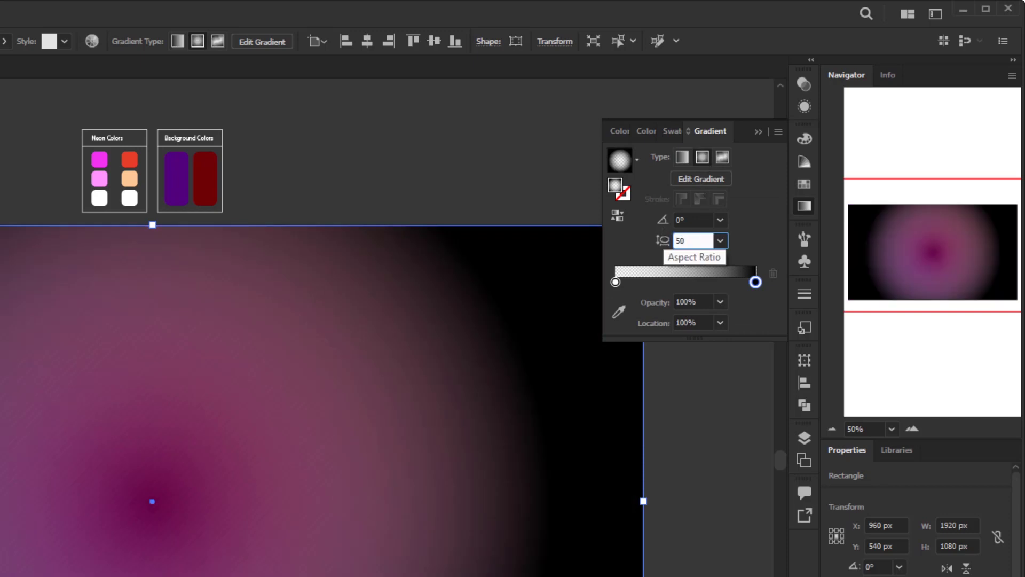
key("Return")
left_click_drag(686, 261, 661, 264)
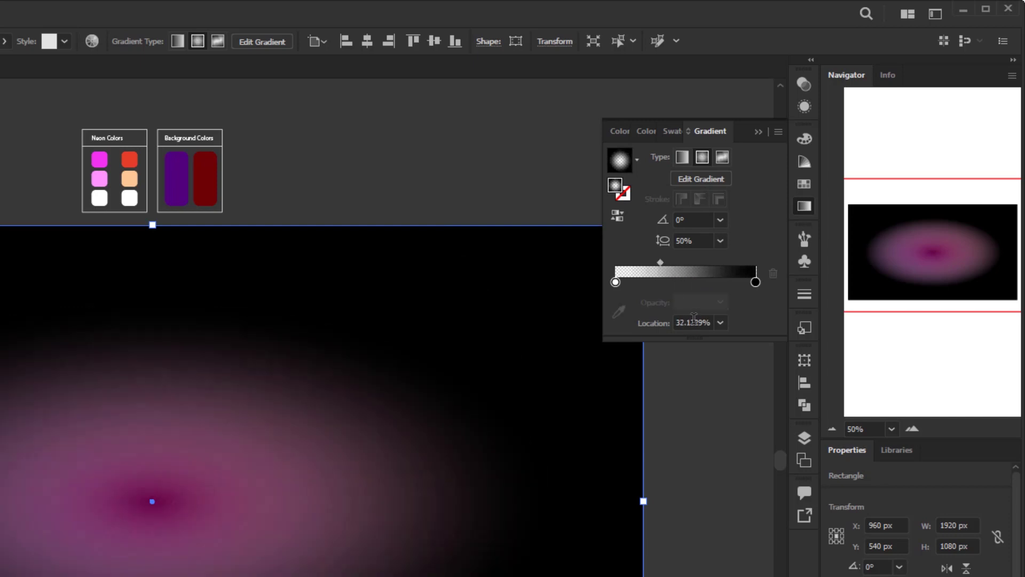
left_click(694, 320)
type("35")
key("Return")
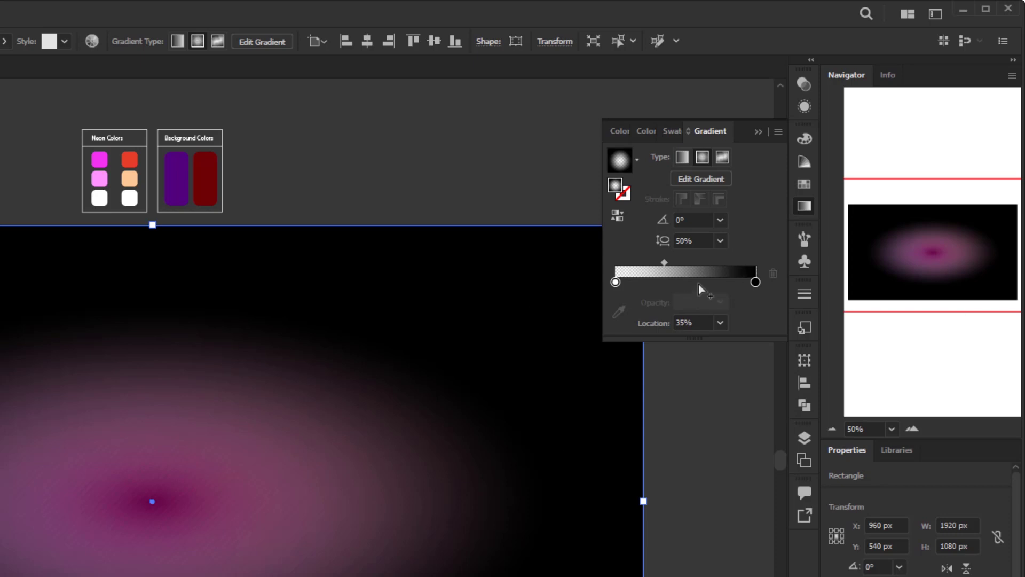
Set the radial gradient rectangle's blending mode to Soft Light
left_click(803, 84)
left_click(668, 97)
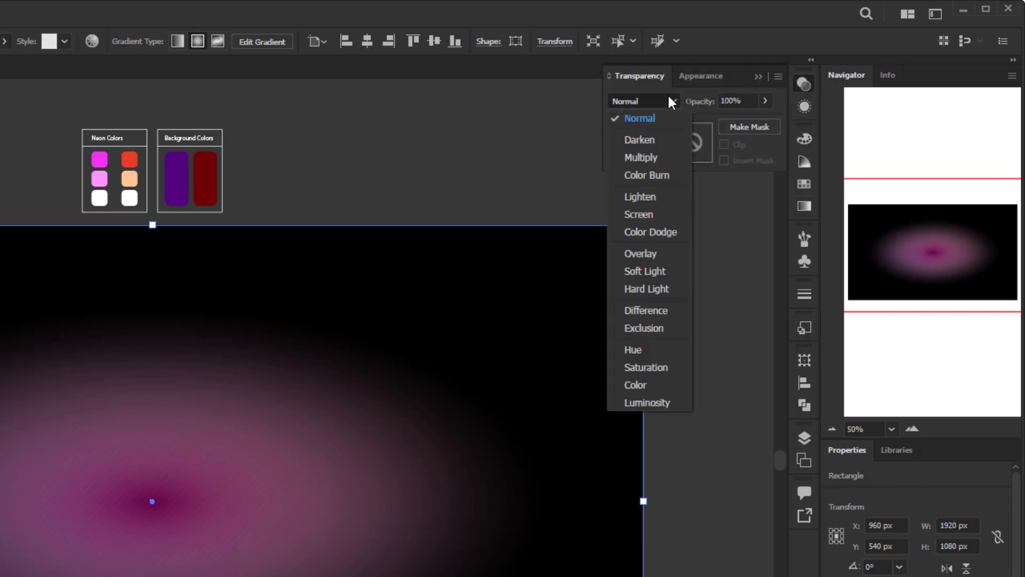
left_click(645, 270)
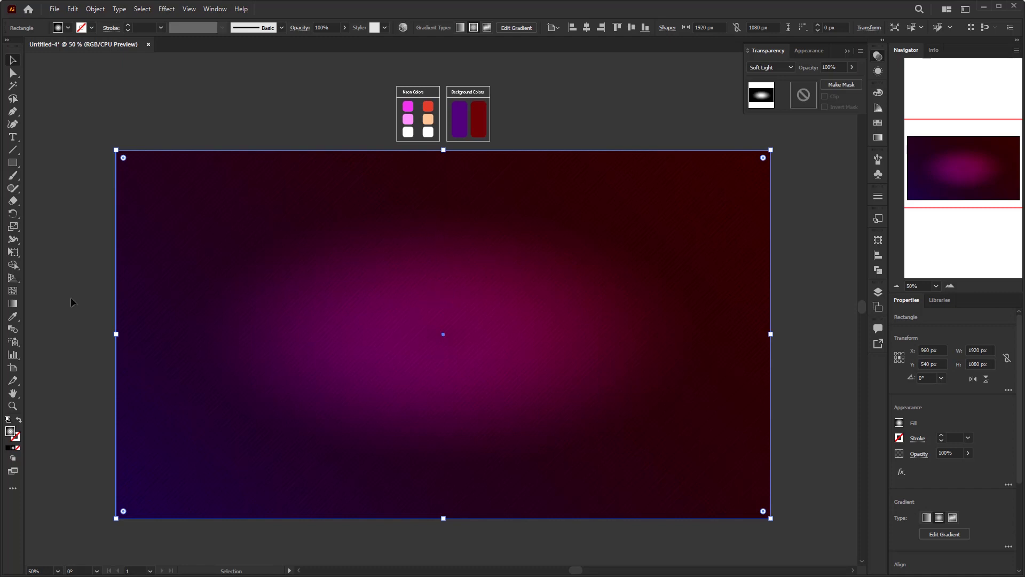
Enlarge the radial gradient's ellipse with the Gradient tool until it extends slightly beyond all four edges of the artboard
left_click(16, 303)
mouse_move(429, 285)
left_click_drag(443, 202, 443, 151)
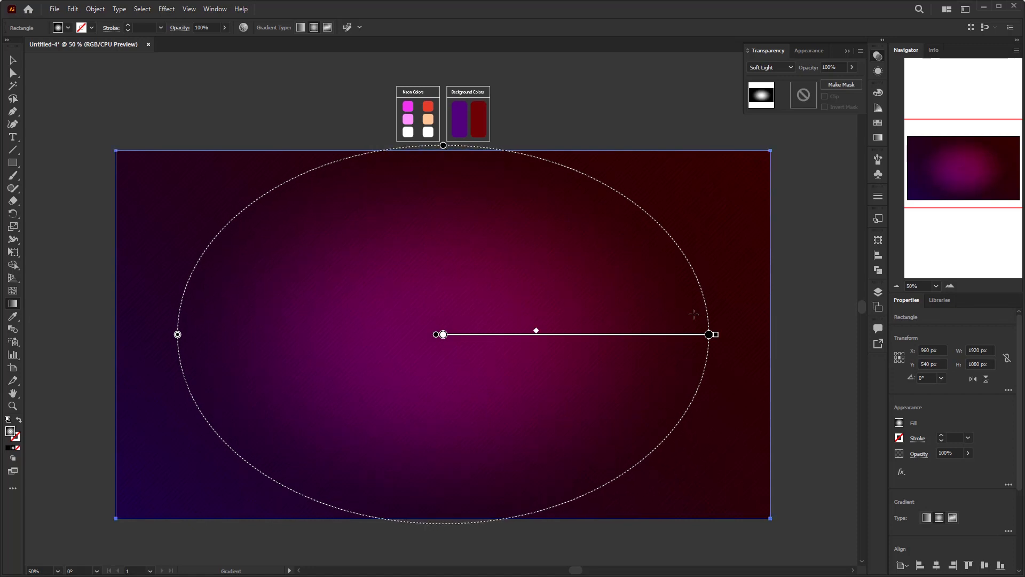
left_click_drag(717, 335, 788, 336)
left_click_drag(443, 89, 443, 110)
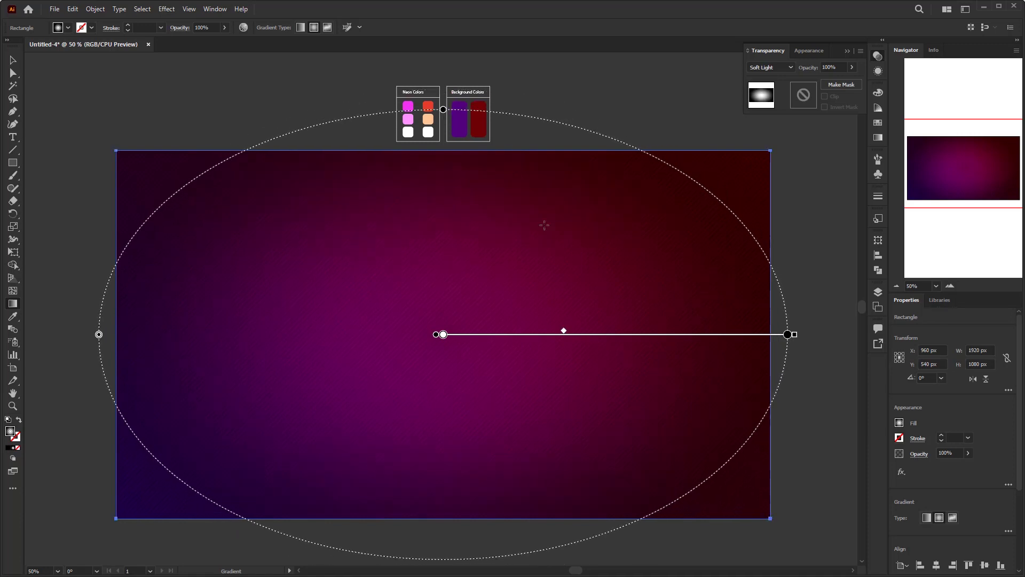
key("v")
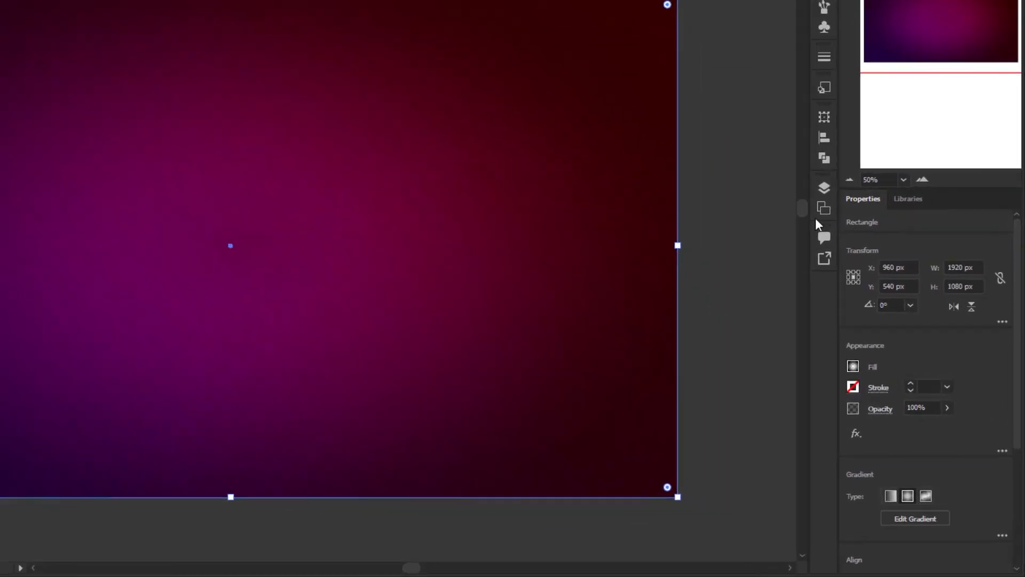
Rename Layer 1 as BACKGROUND and lock it
left_click(823, 188)
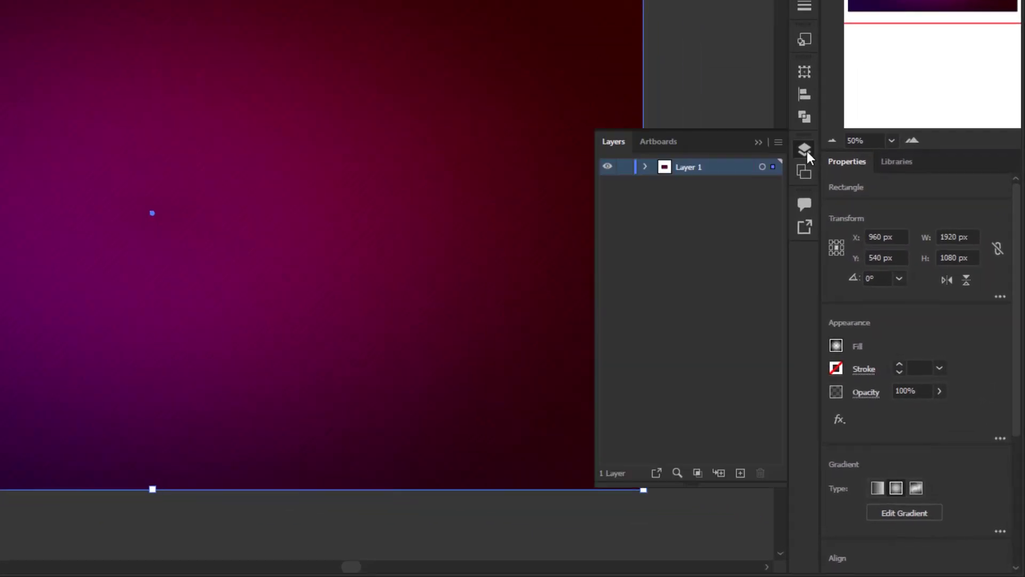
double_click(689, 167)
type("BACKGROUND")
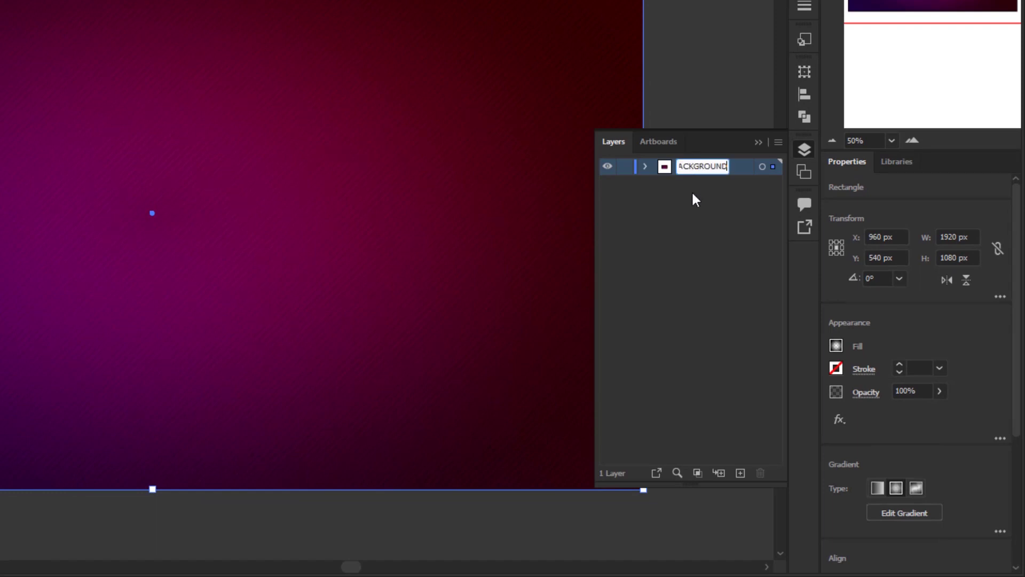
left_click(690, 190)
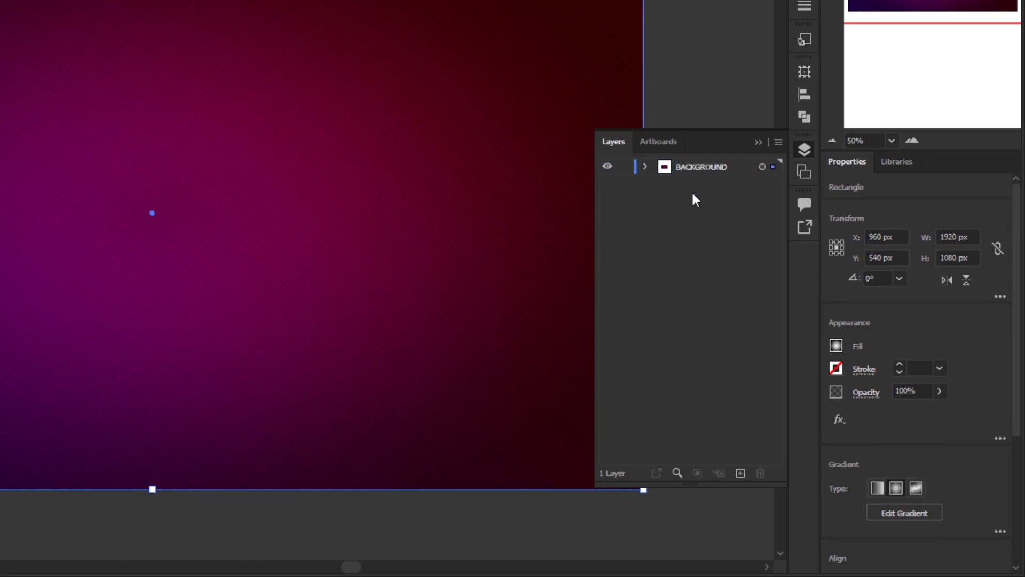
left_click(624, 167)
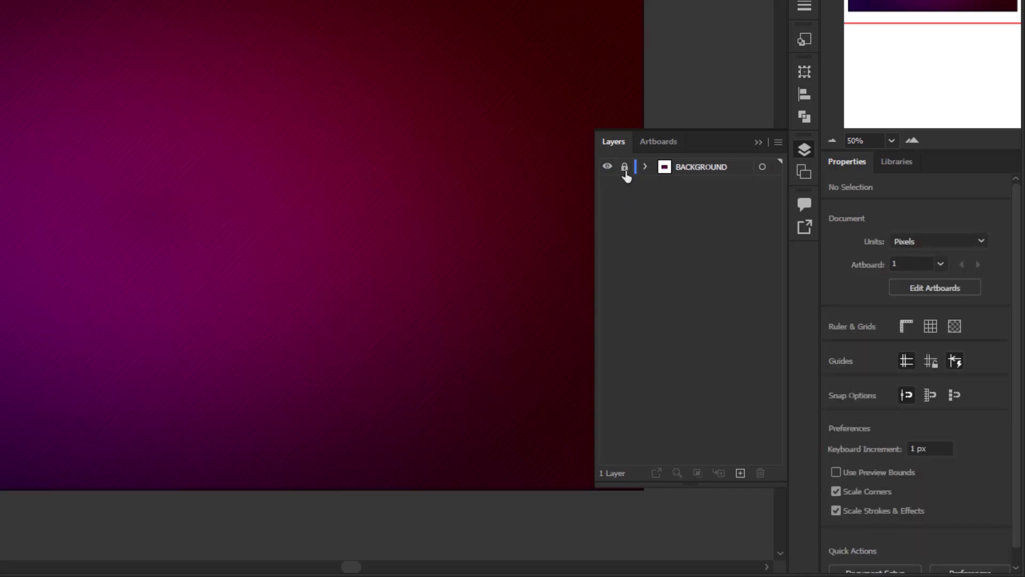
Create a new layer above BACKGROUND and name it NEON
left_click(739, 473)
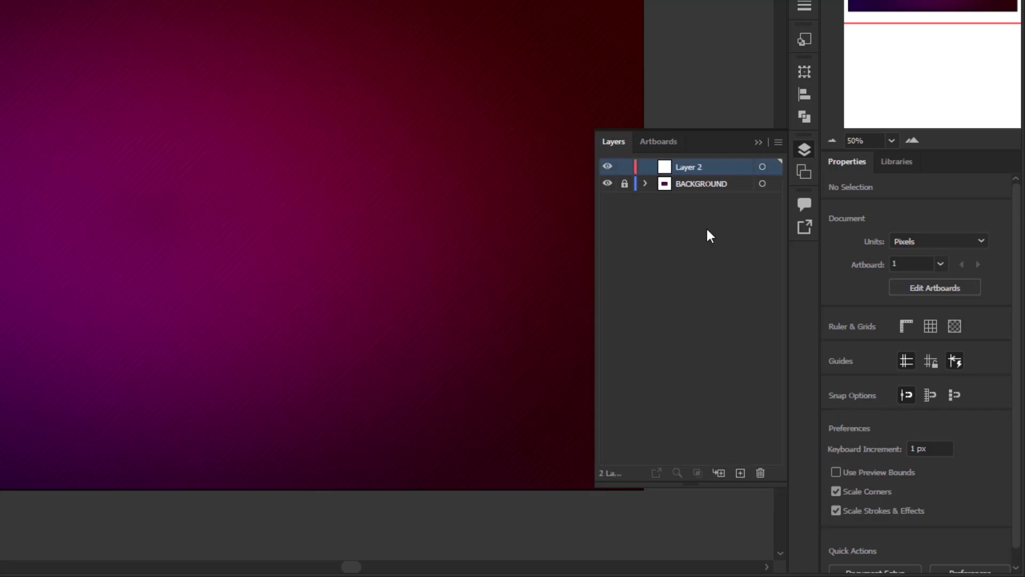
double_click(693, 168)
type("NEON")
key("Return")
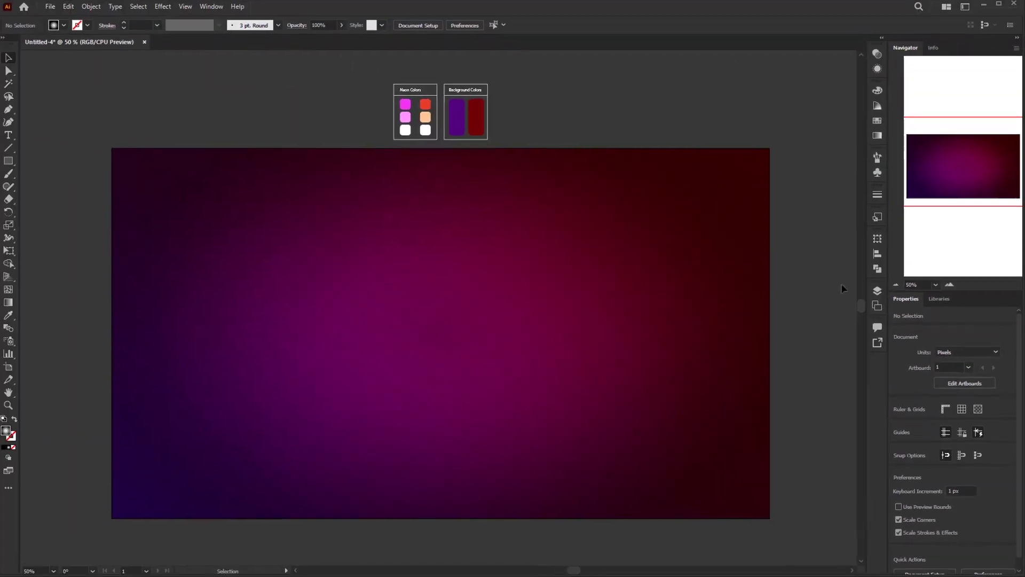
Add the point text "NEON" near the middle of the artboard with the Type tool
left_click_drag(304, 259, 526, 365)
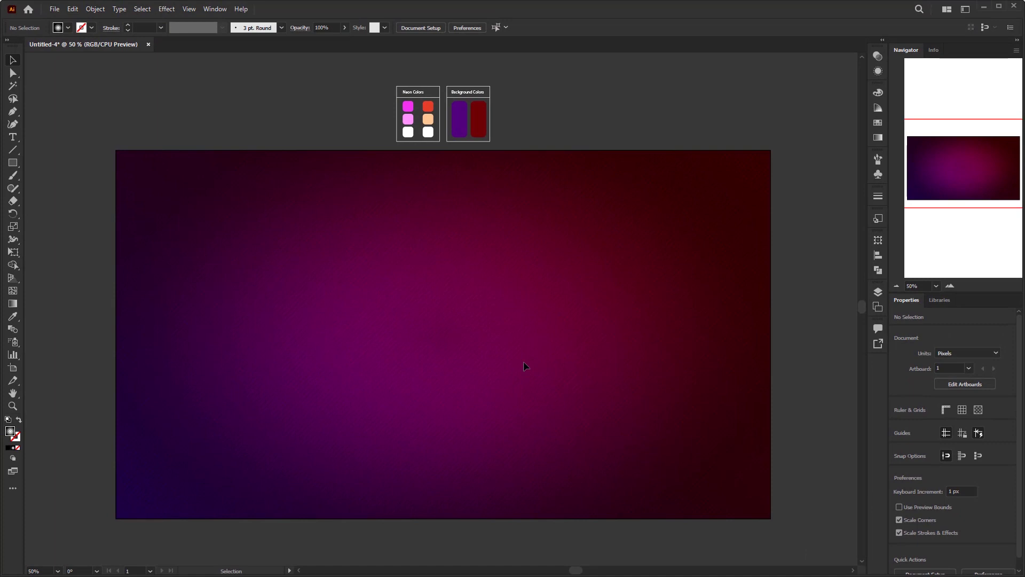
left_click(13, 137)
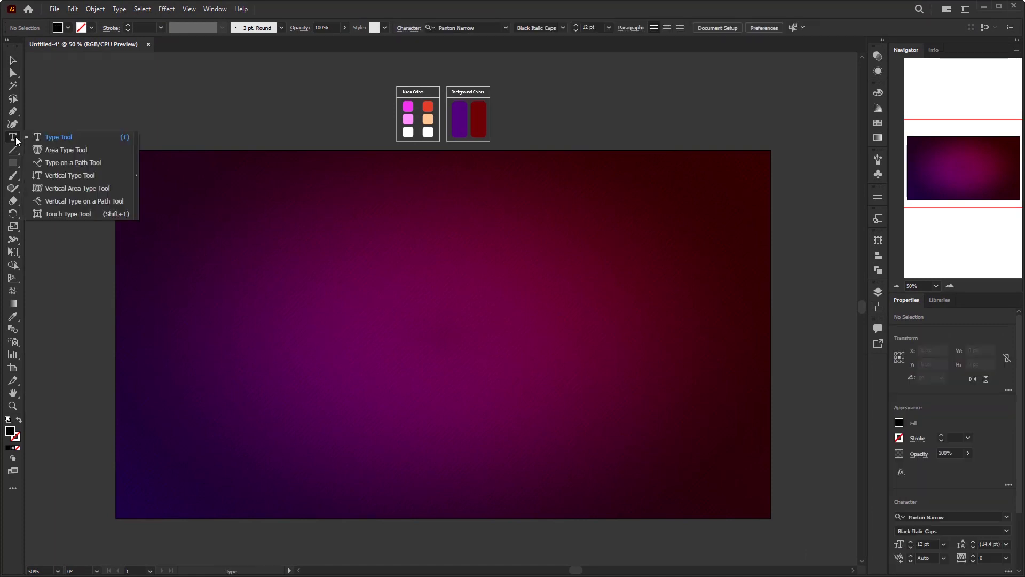
left_click(59, 137)
left_click(404, 323)
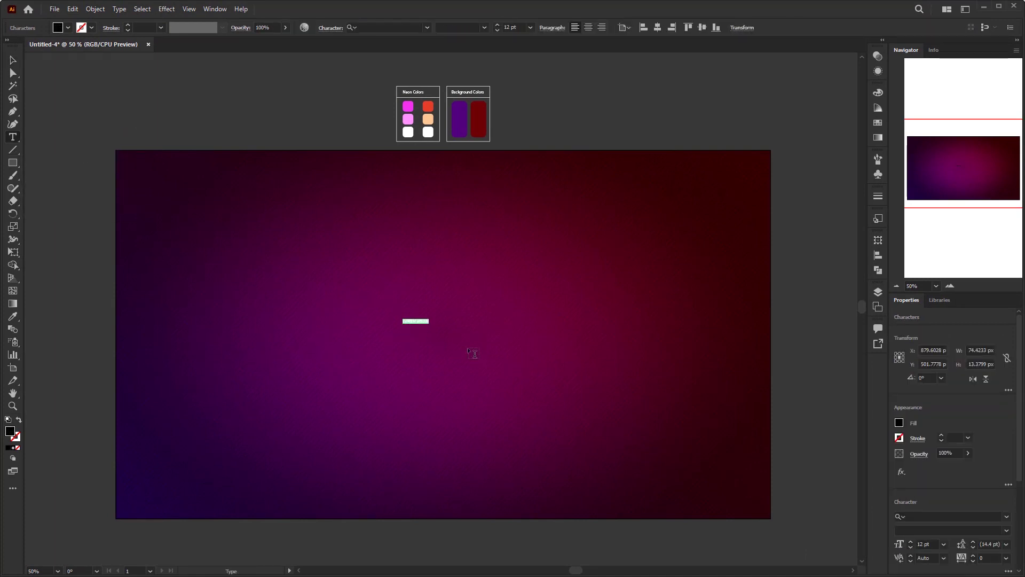
type("NE")
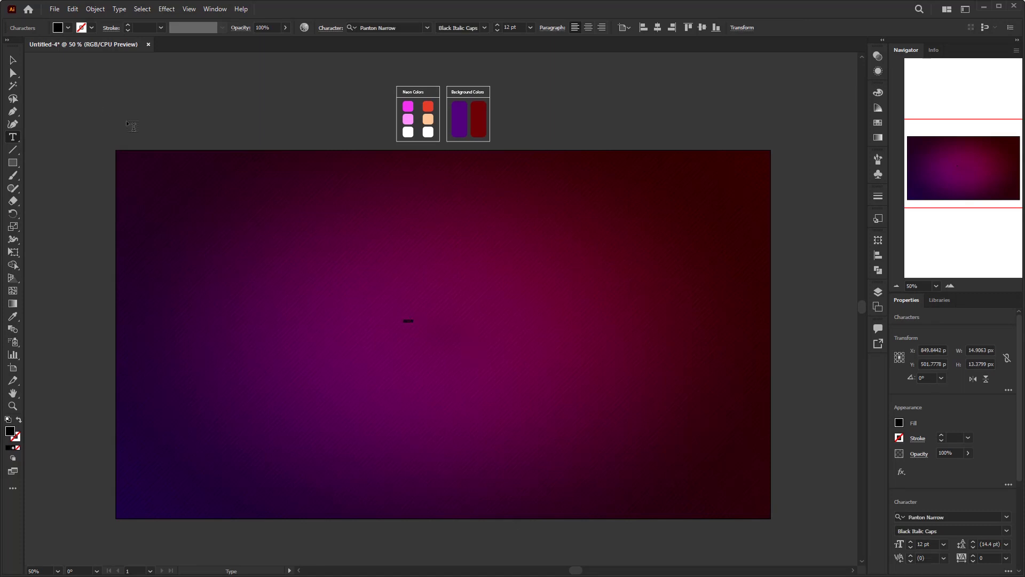
left_click(13, 60)
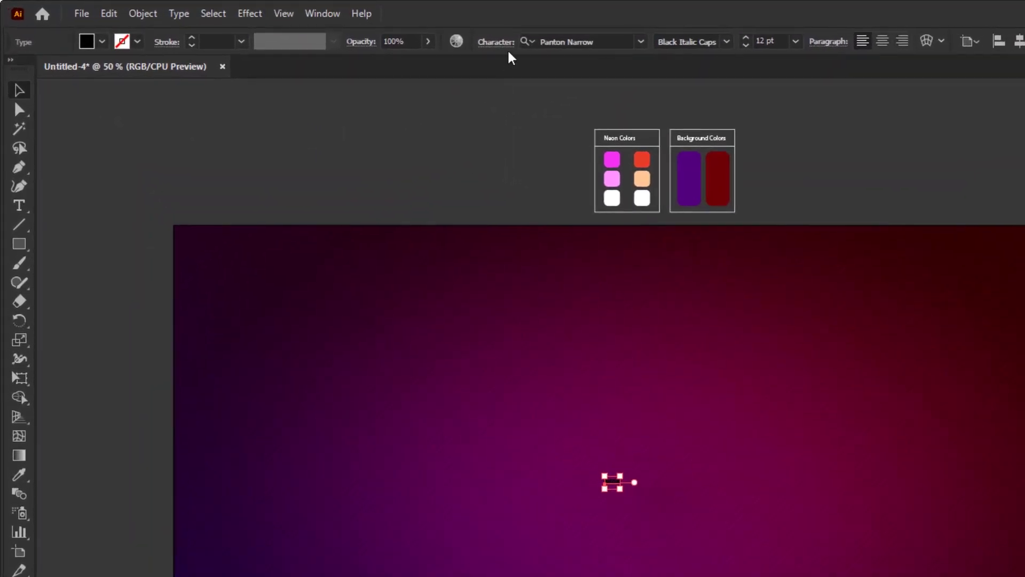
Set the NEON text to 400 pt with tracking 75, and center it horizontally and vertically on the artboard
left_click(497, 43)
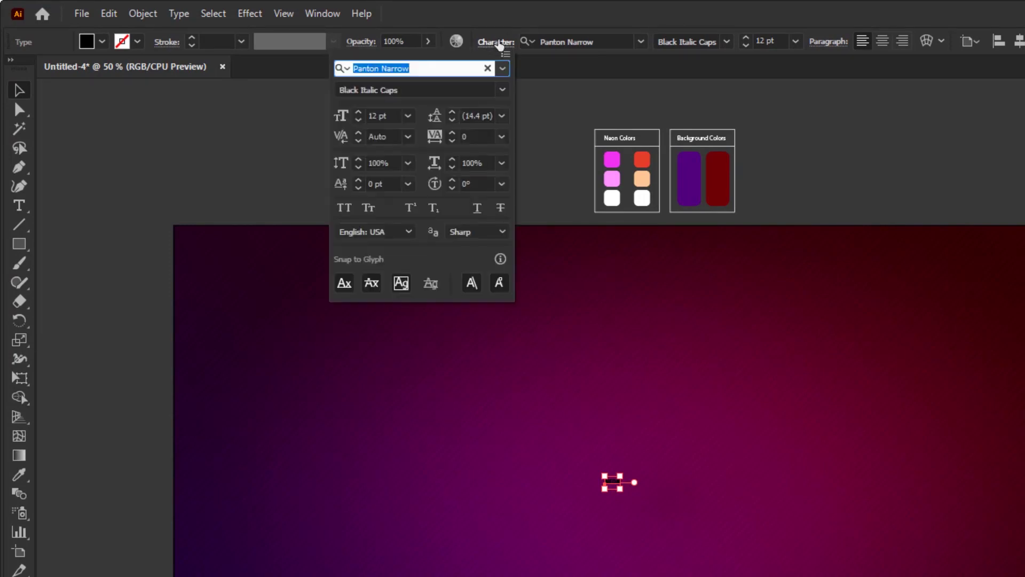
left_click(392, 116)
type("400")
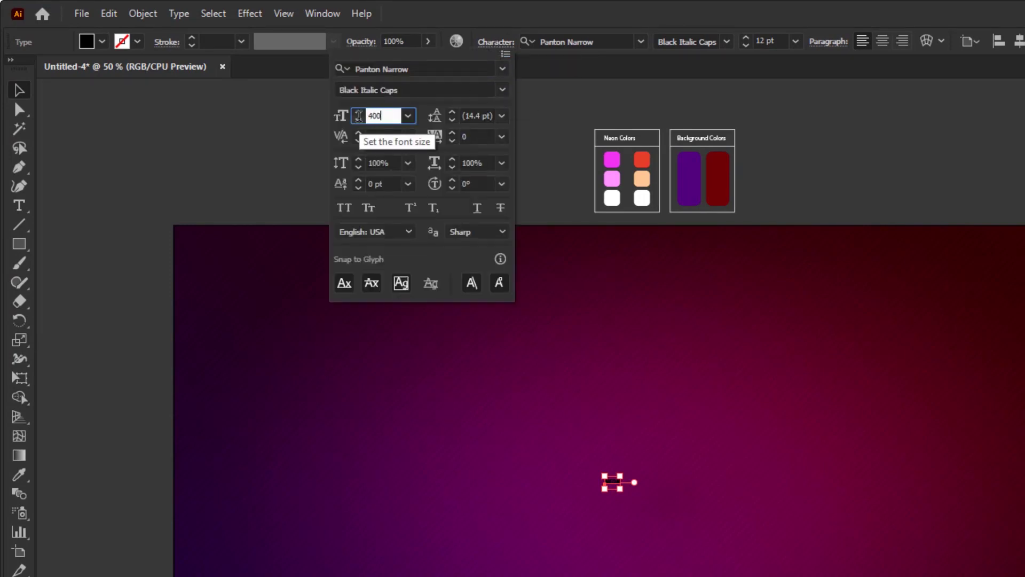
left_click(459, 136)
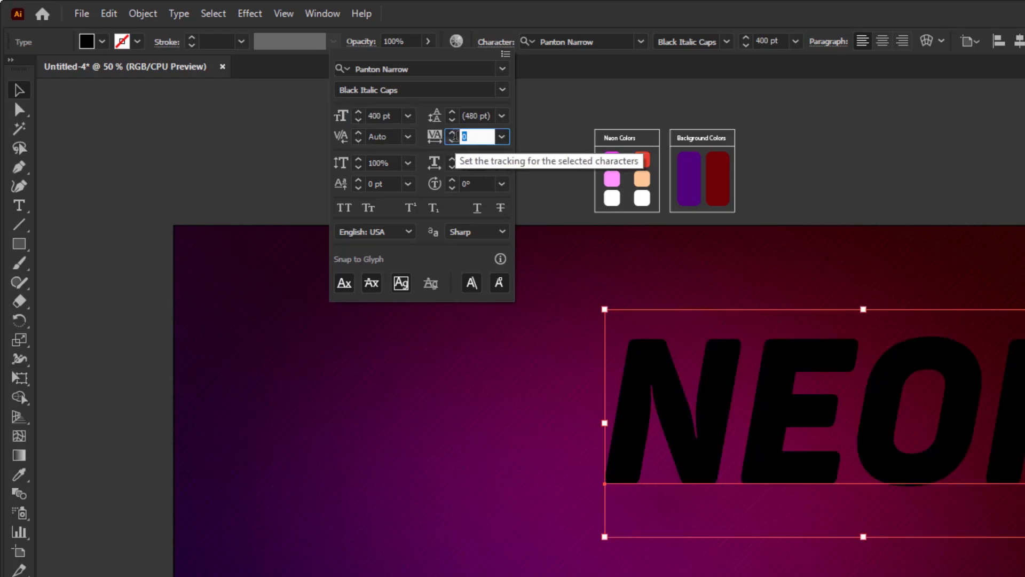
type("75")
key("Return")
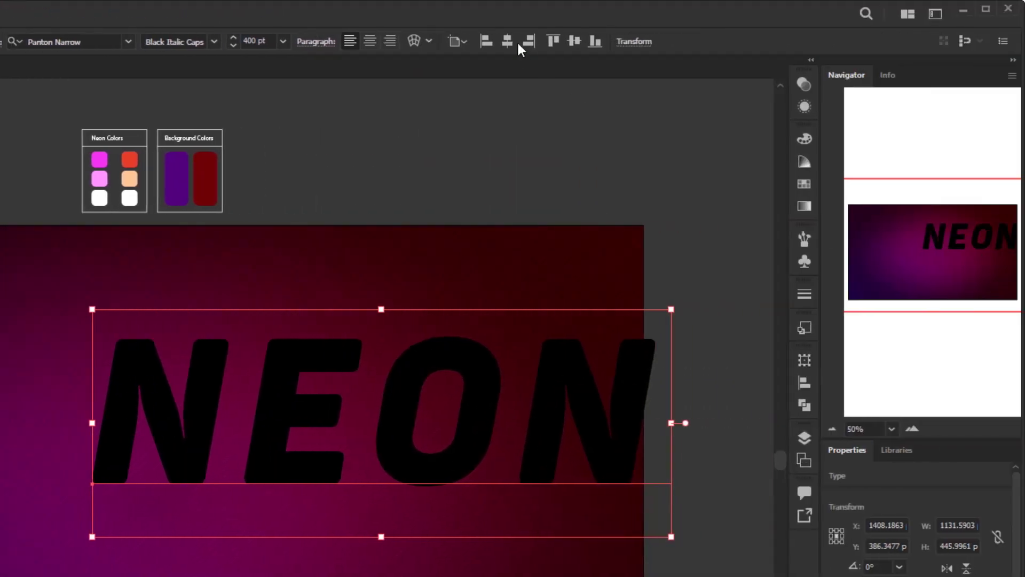
left_click(506, 41)
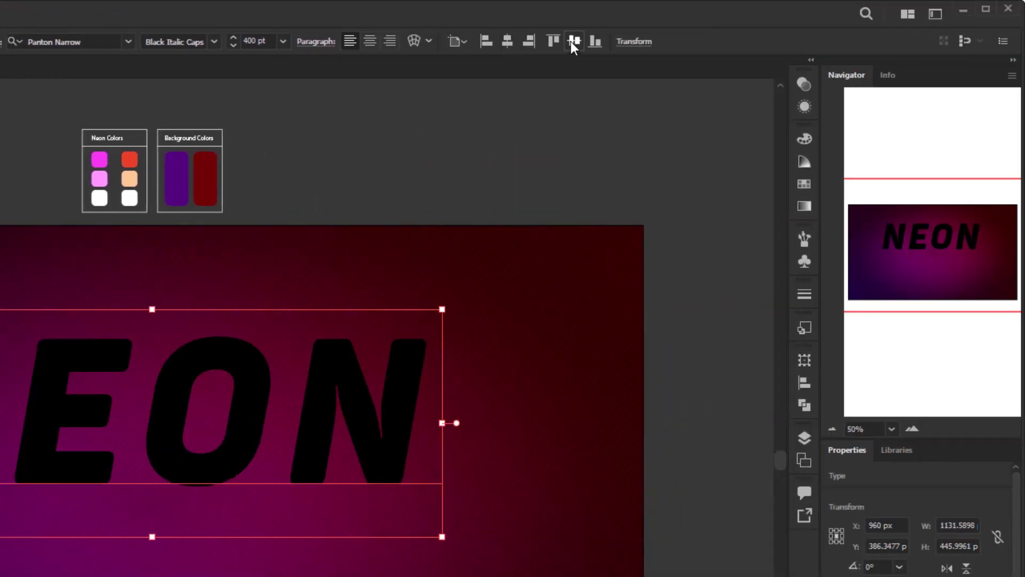
left_click(573, 42)
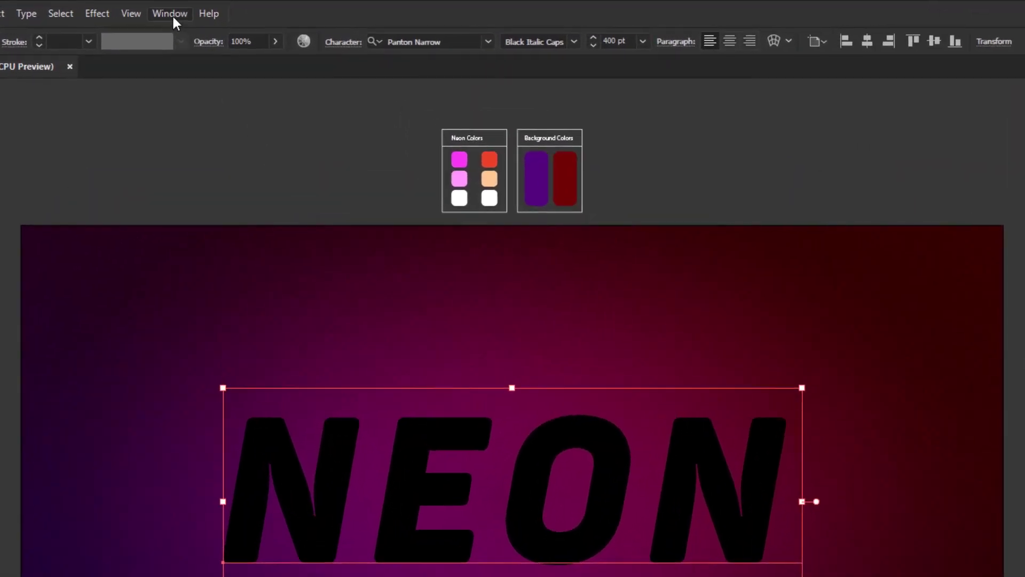
Show the Appearance panel, detach it from its group and make it taller beside the text
left_click(215, 9)
left_click(278, 223)
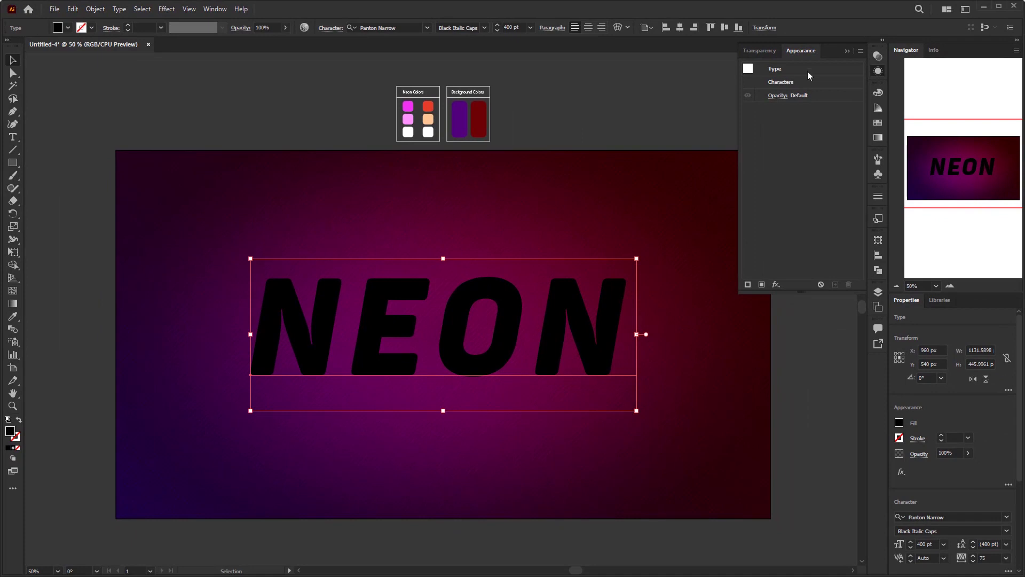
left_click_drag(808, 55, 768, 128)
left_click_drag(770, 380, 768, 475)
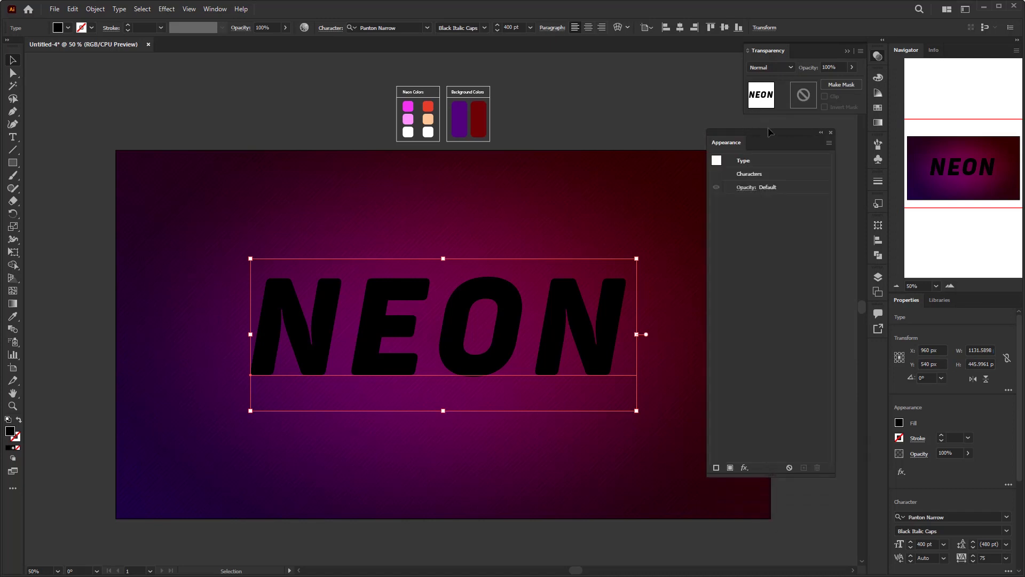
left_click_drag(771, 142, 774, 177)
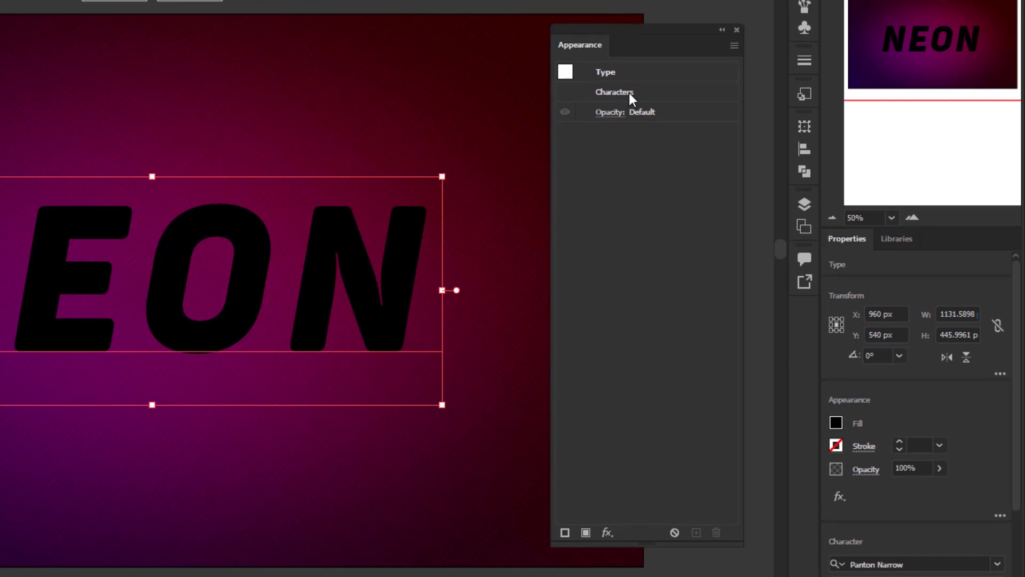
Set the fill of the NEON text's characters to None in the character-level appearance
left_click(629, 93)
double_click(626, 91)
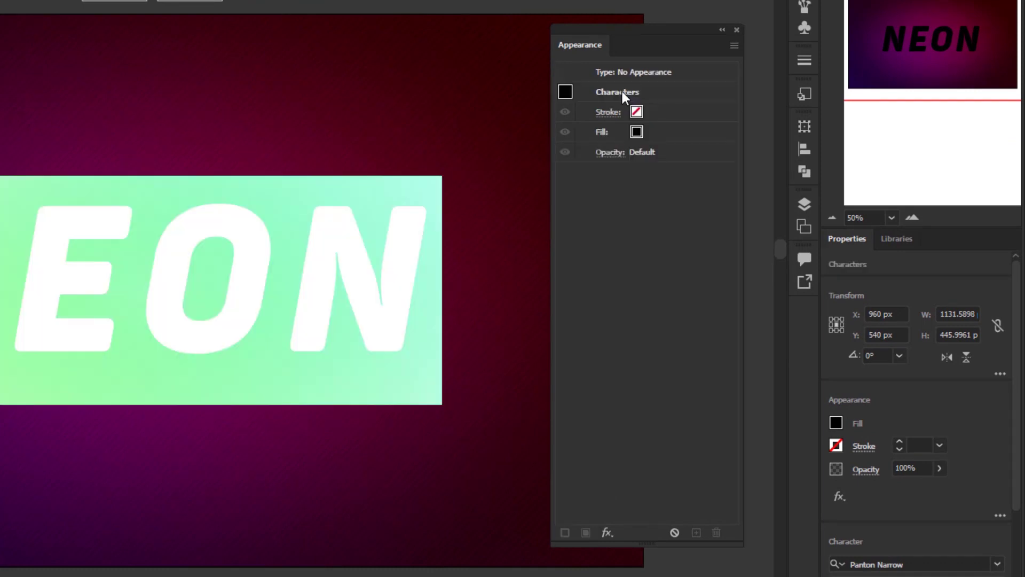
left_click(614, 132)
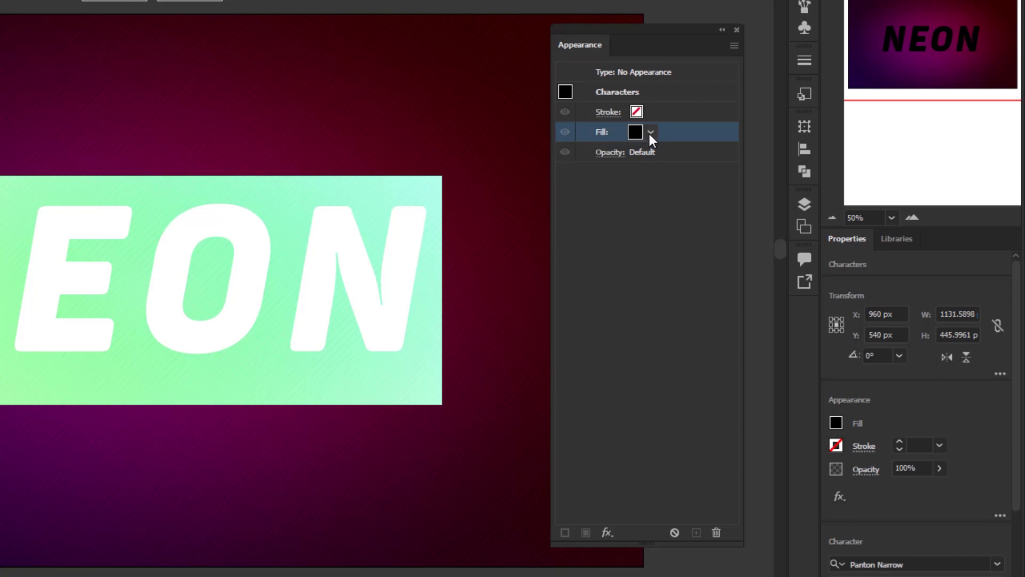
left_click(650, 132)
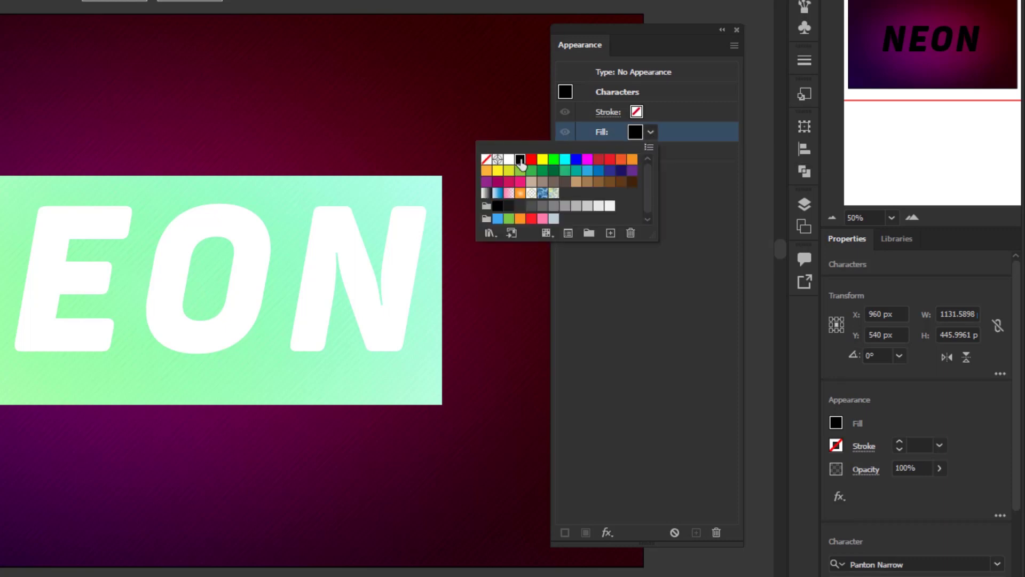
left_click(486, 159)
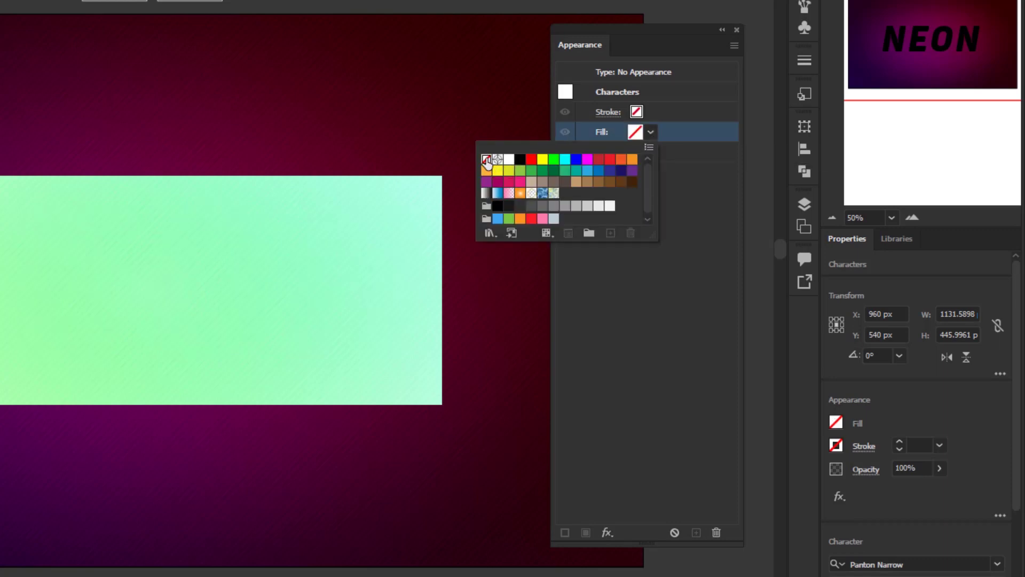
left_click(691, 199)
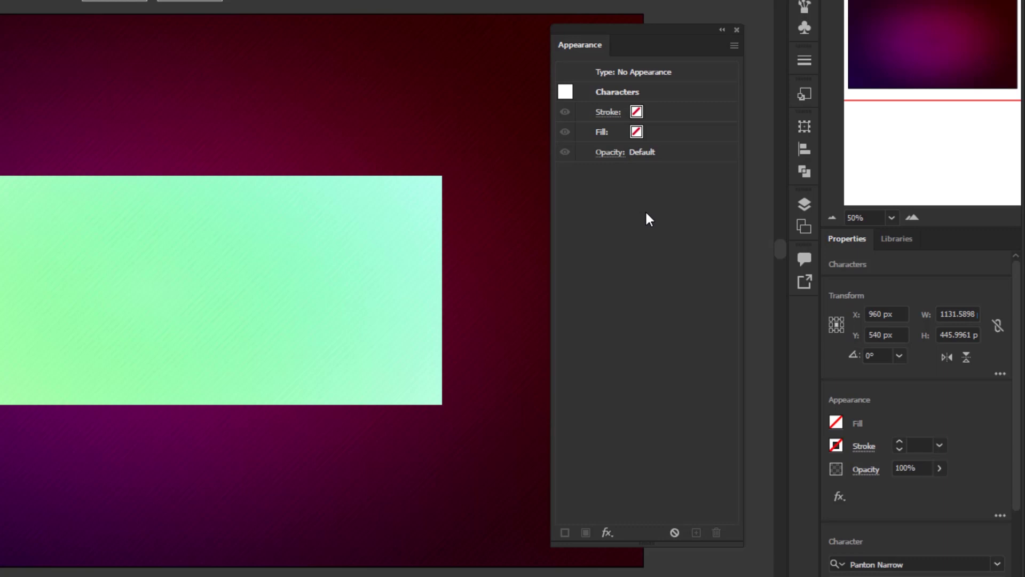
Add a 1 pt black stroke to the NEON type object and place its empty fill above the stroke
left_click(640, 70)
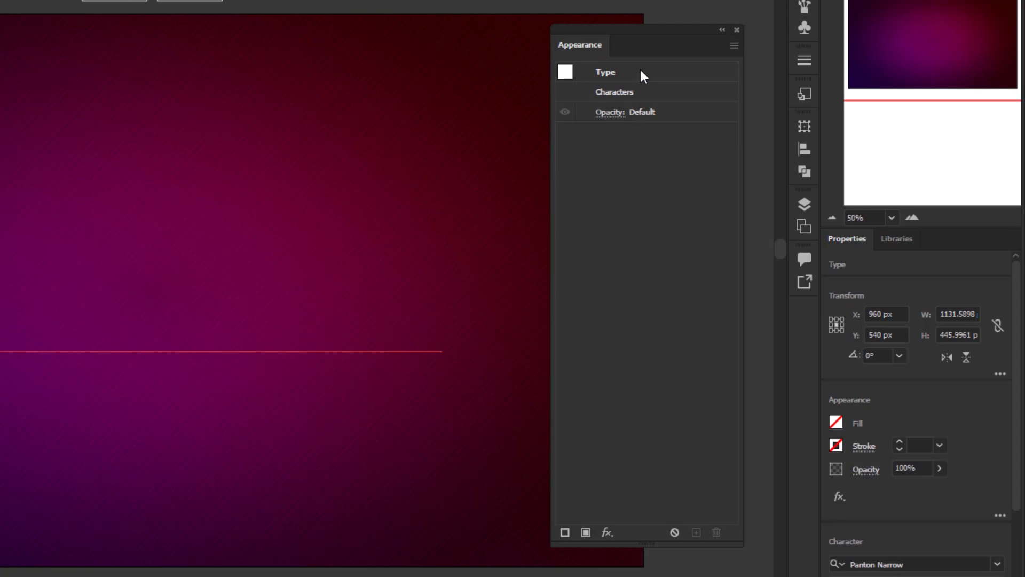
left_click(568, 529)
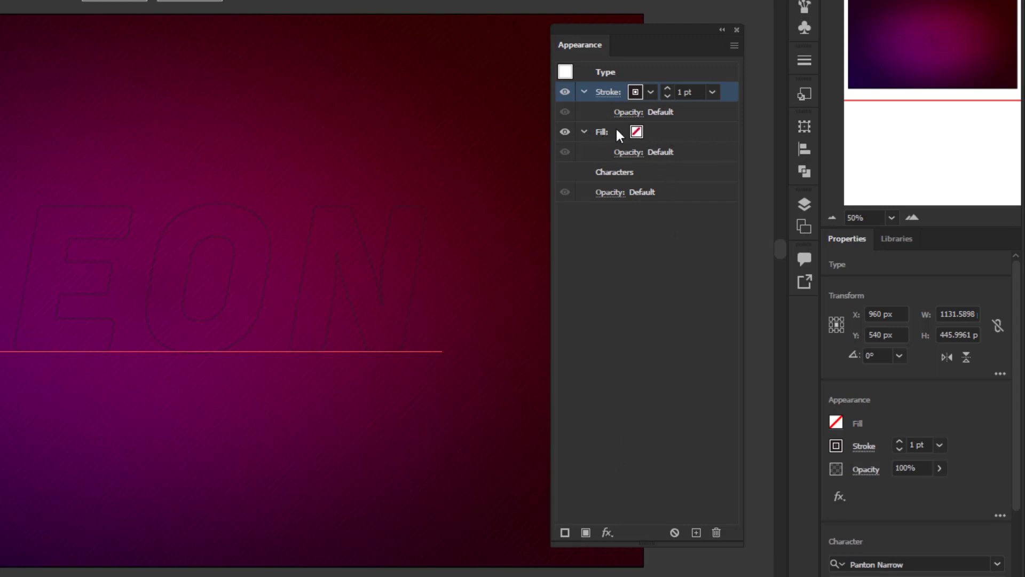
left_click(699, 139)
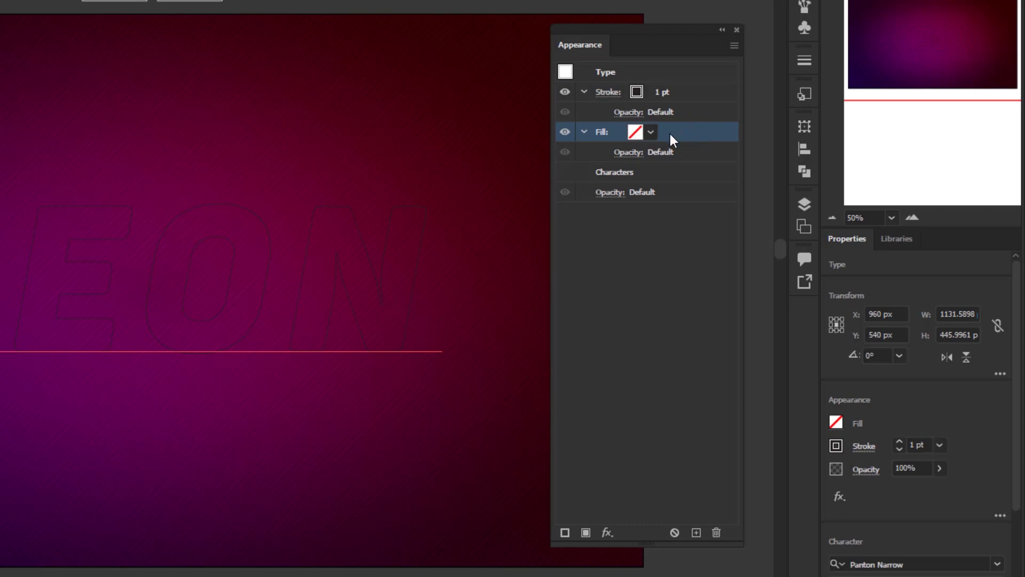
left_click_drag(668, 128, 670, 87)
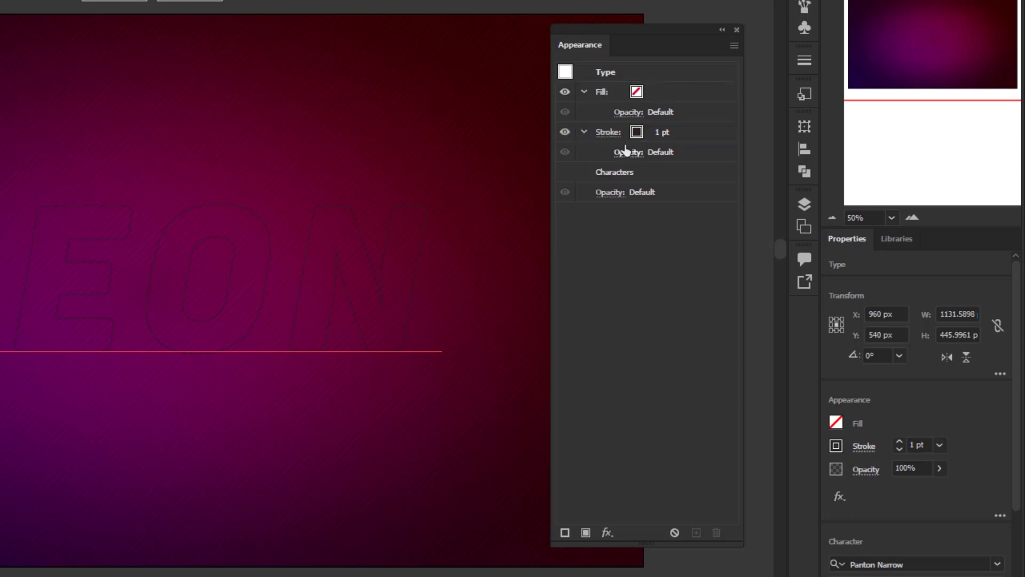
left_click(584, 91)
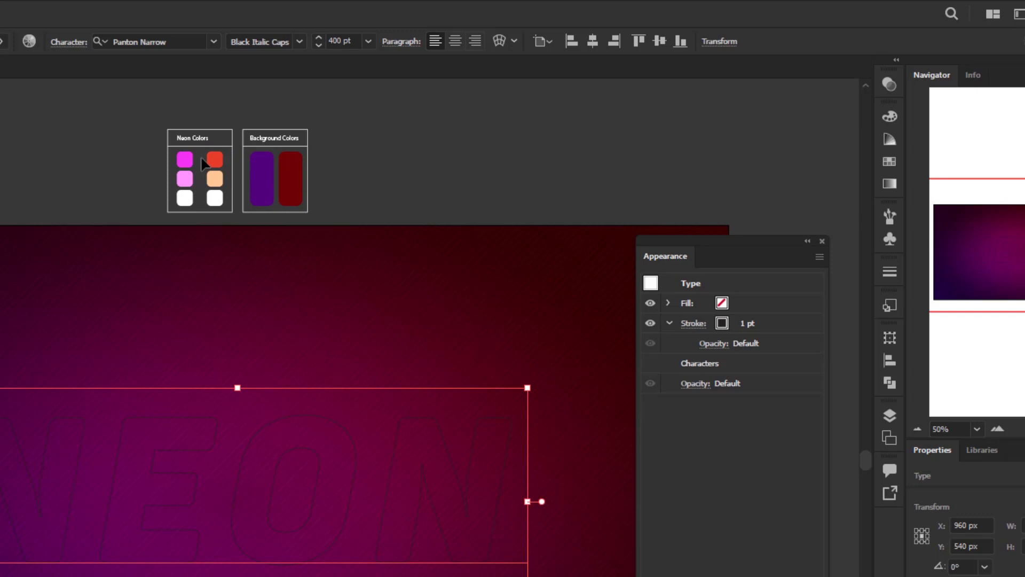
Create a swatch color group named PINK from the magenta, light pink and white Neon Colors squares
left_click_drag(201, 158, 187, 210)
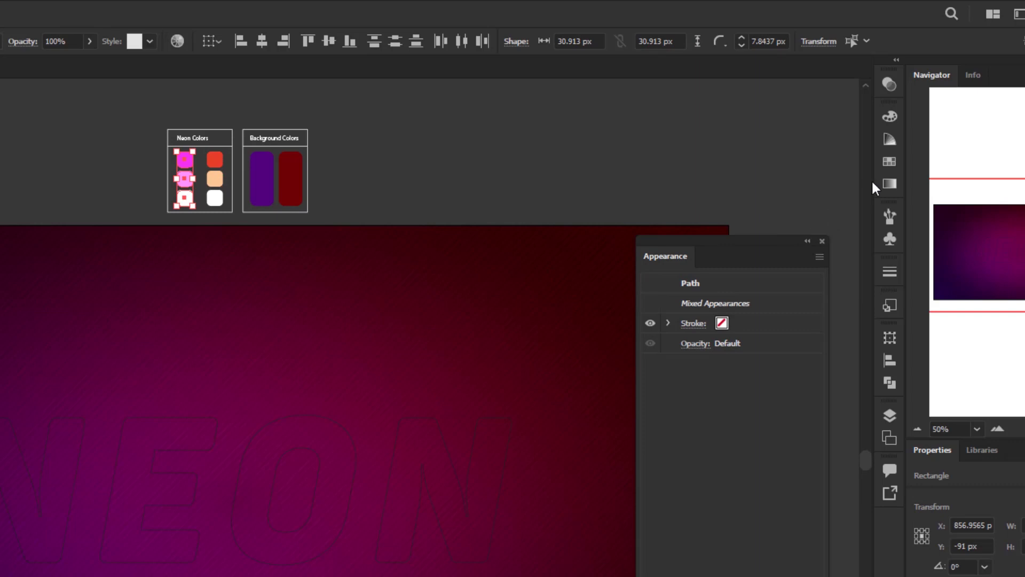
left_click(885, 168)
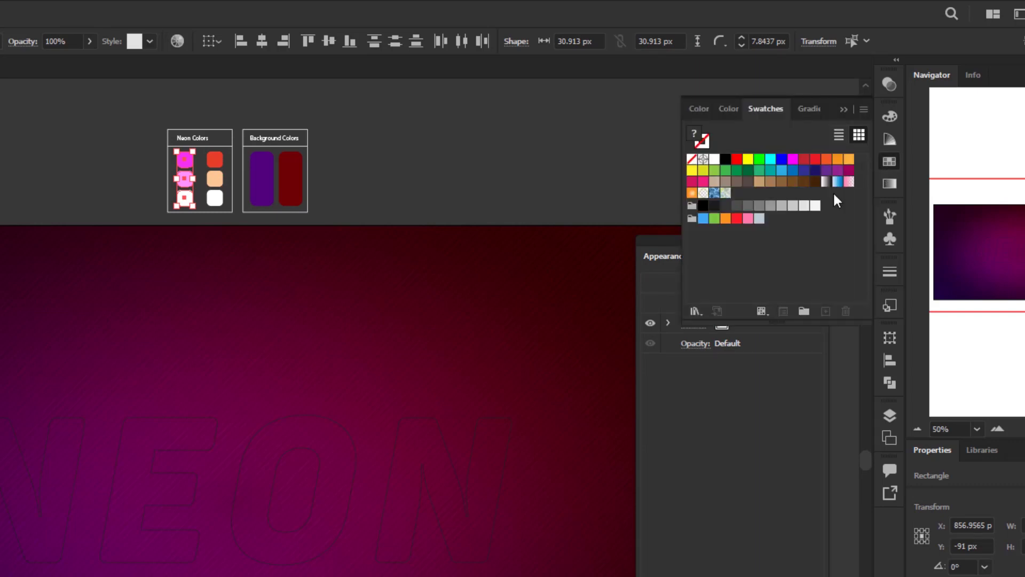
left_click(804, 311)
type("PINK")
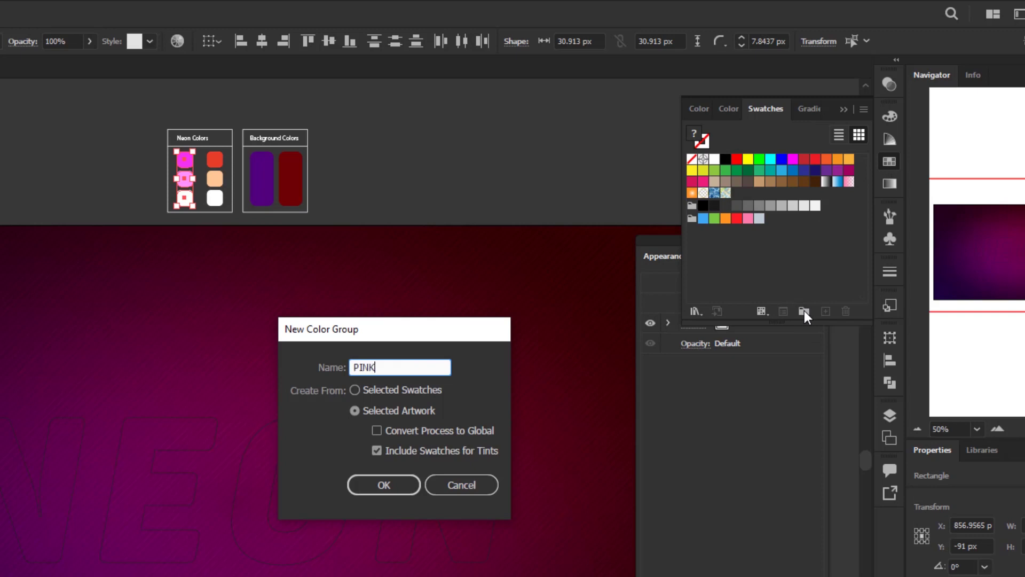
key("Return")
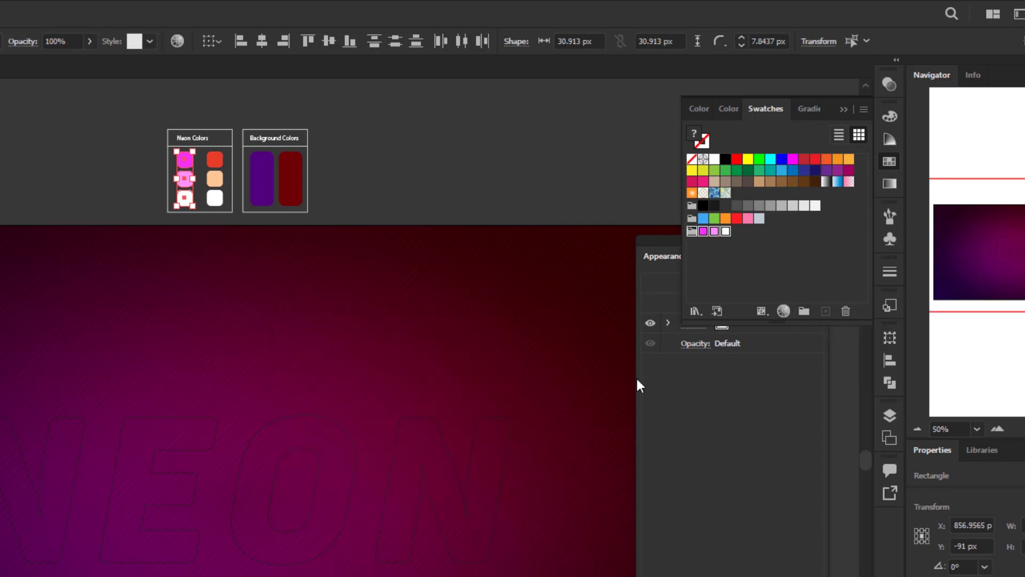
Create a swatch color group named RED from the red, peach and white squares in the second Neon Colors column
left_click(215, 159)
left_click(215, 178, "shift")
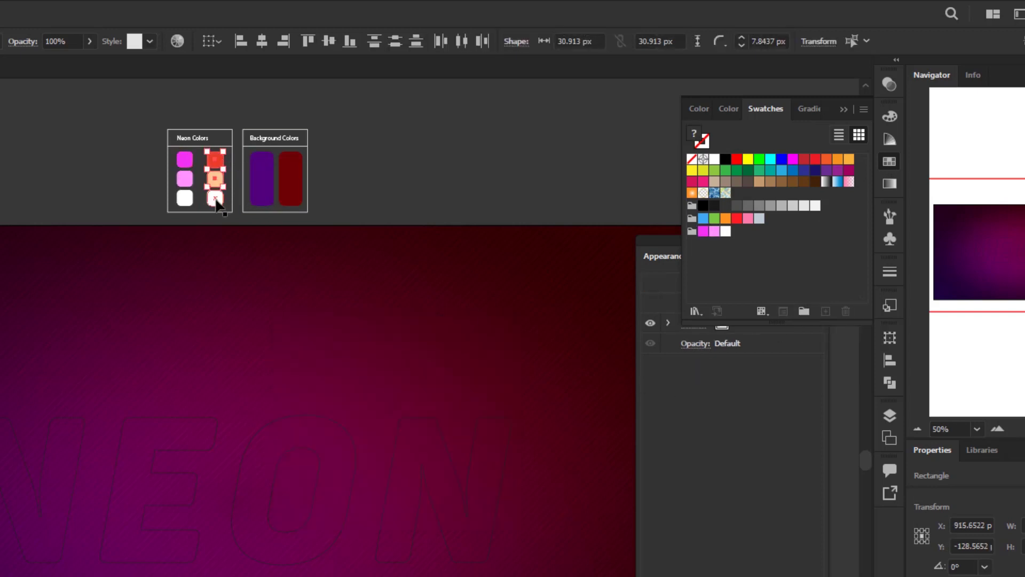
left_click(215, 197, "shift")
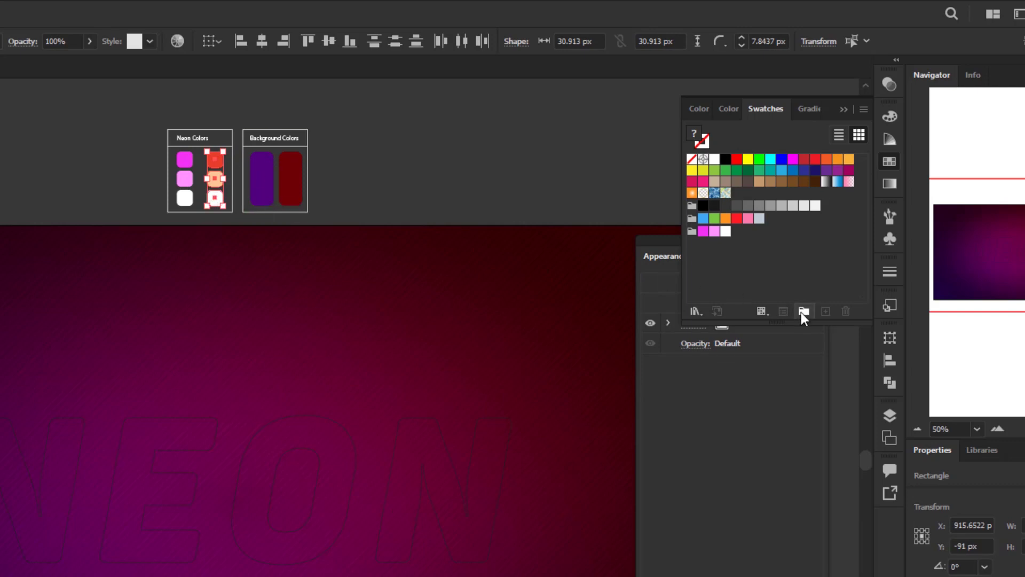
left_click(803, 312)
type("RED")
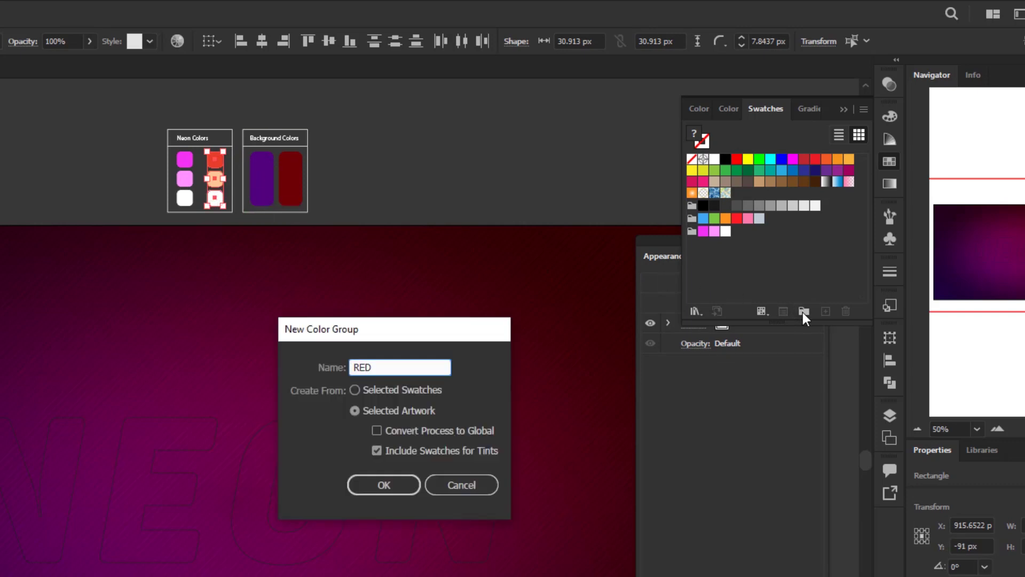
key("Return")
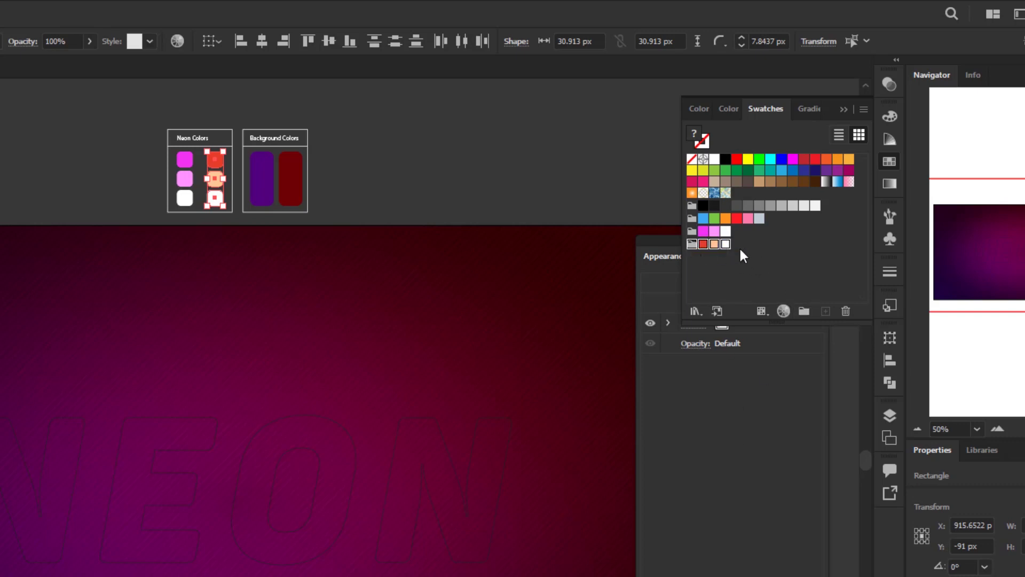
left_click(731, 420)
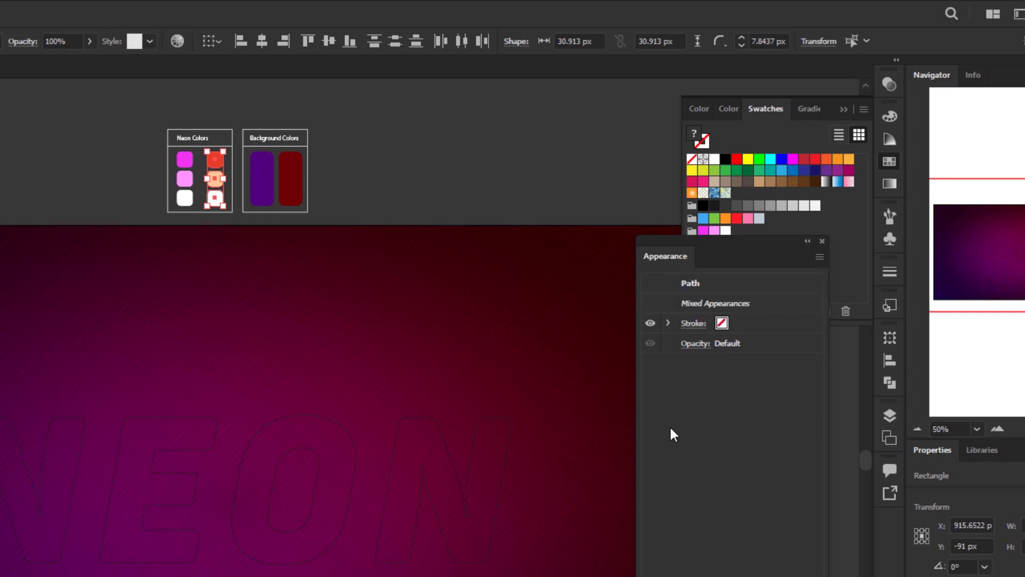
Set the NEON text's stroke to the white swatch of the PINK color group with a weight of 6 pt
left_click(466, 447)
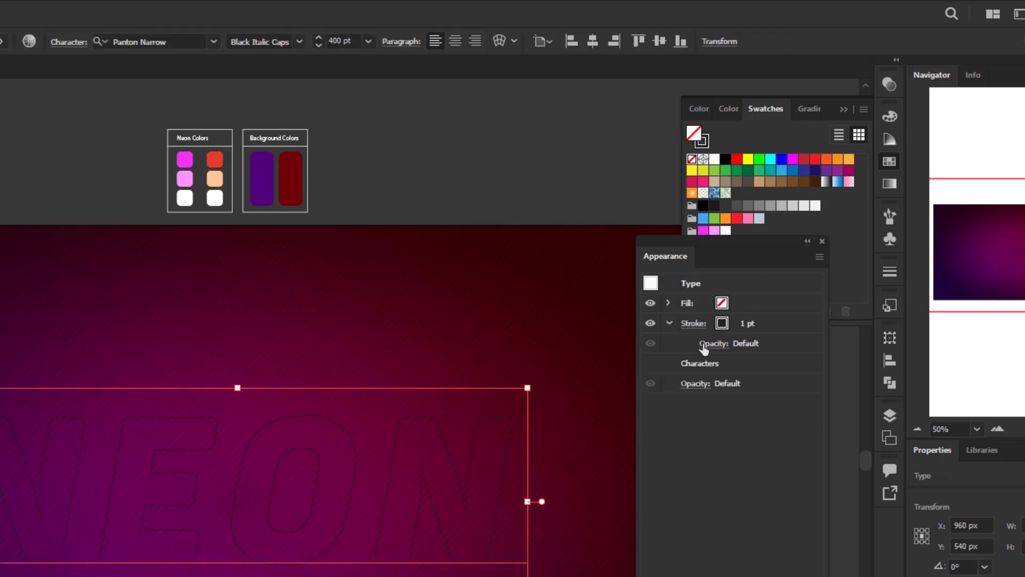
left_click(790, 322)
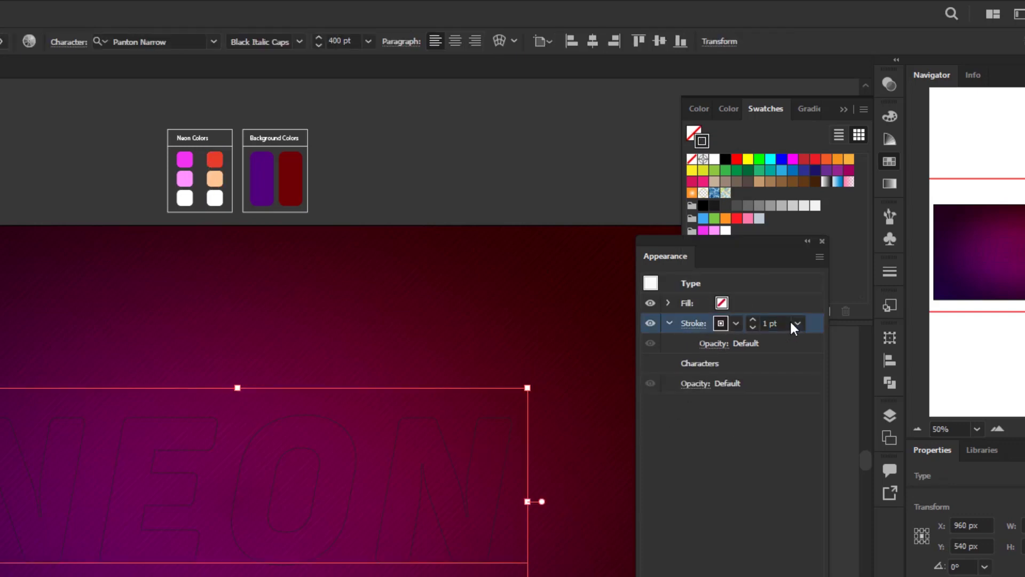
left_click(735, 324)
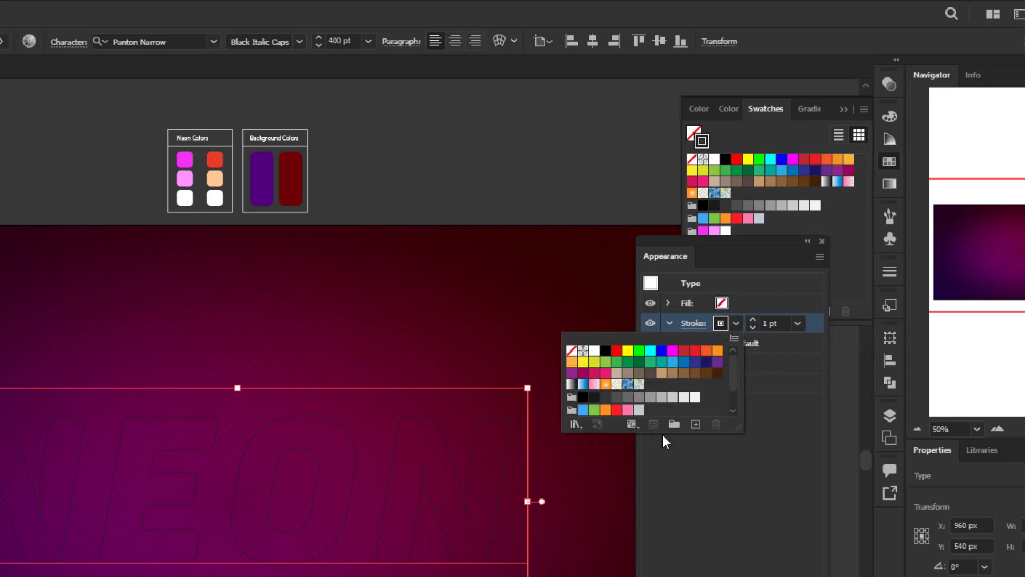
left_click_drag(738, 433, 741, 505)
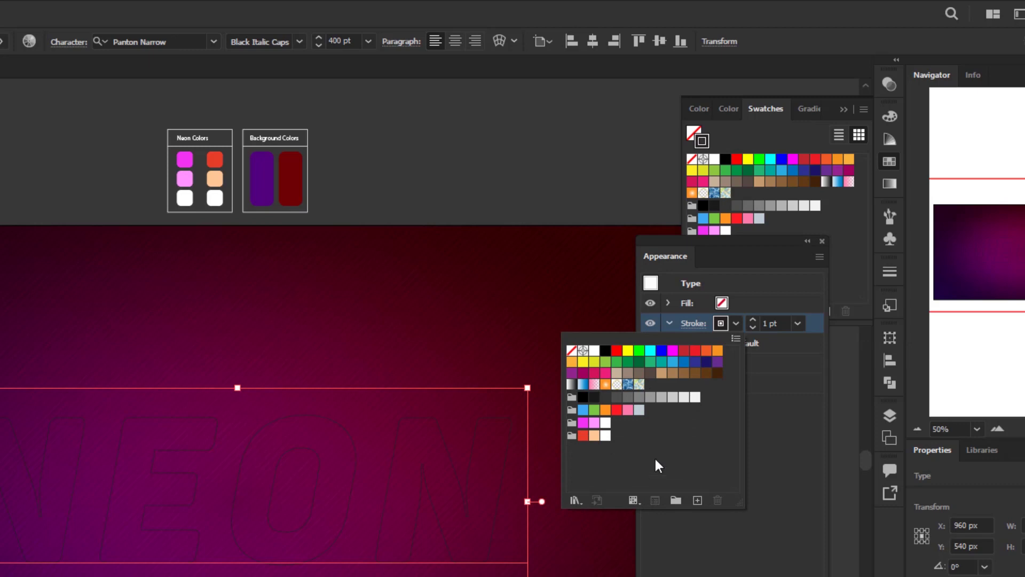
left_click(605, 424)
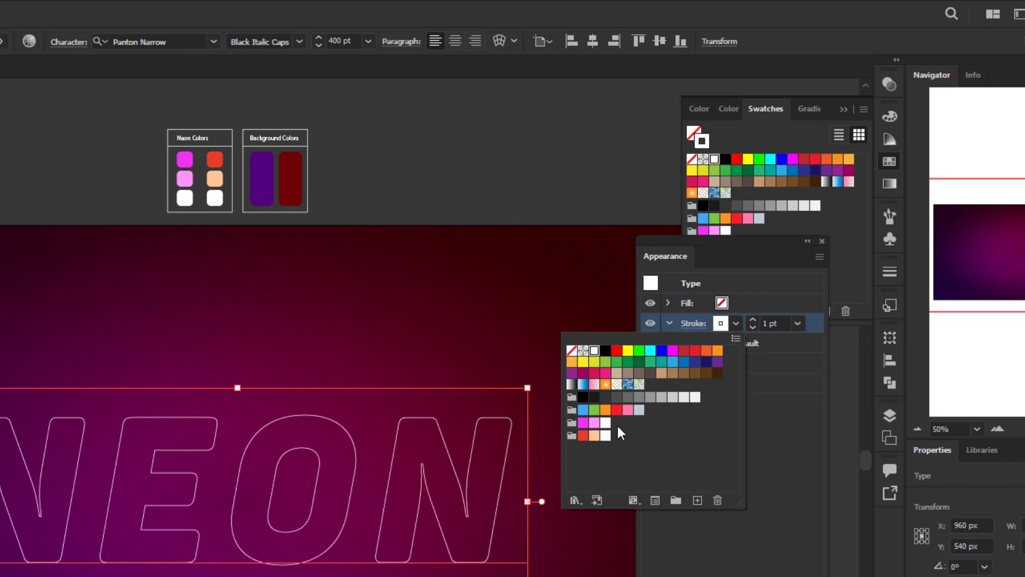
left_click(783, 321)
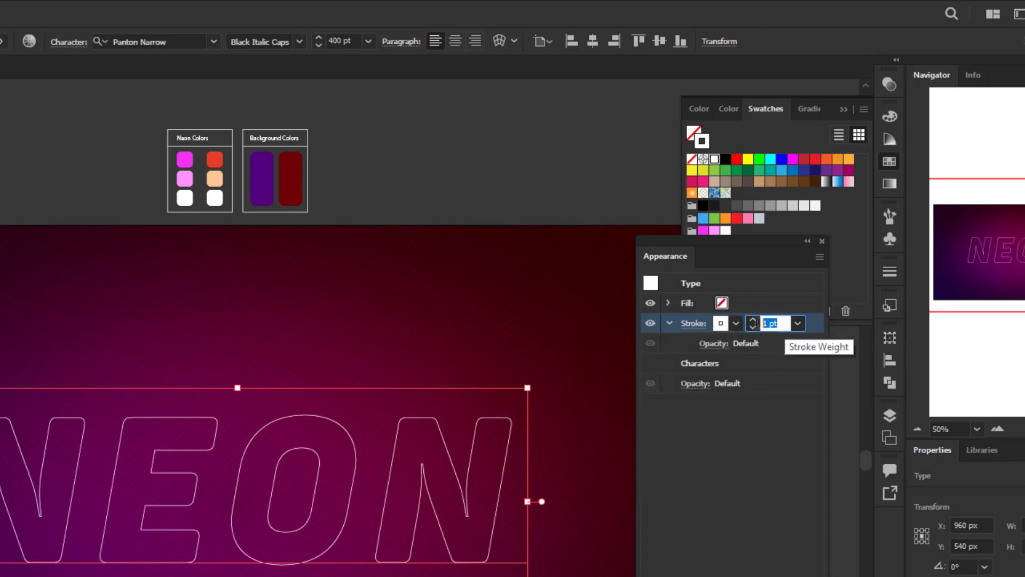
type("6")
key("Return")
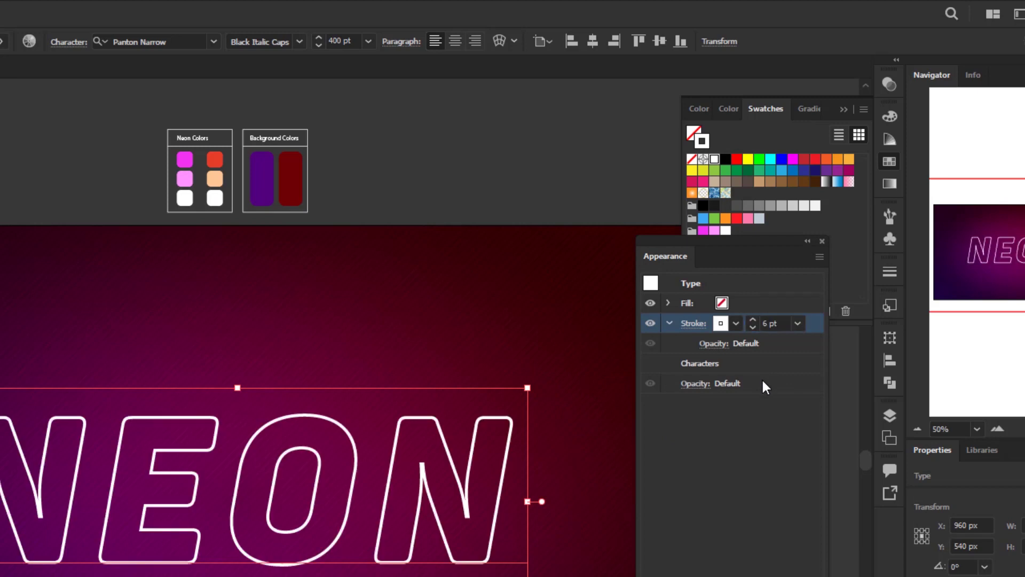
Add a second stroke below the white 6 pt stroke of the NEON text and set its weight to 13 pt
left_click(714, 363)
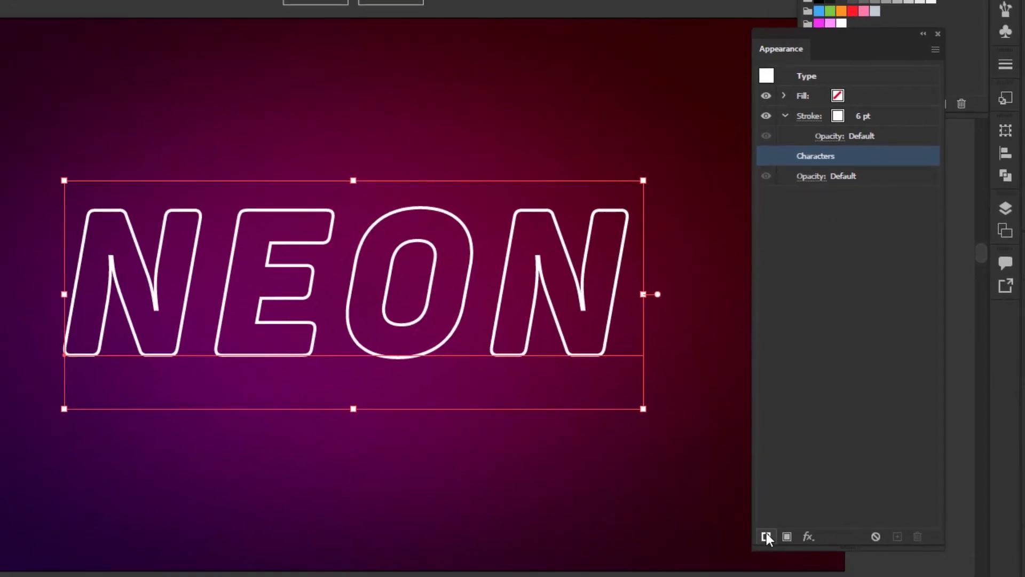
left_click(767, 536)
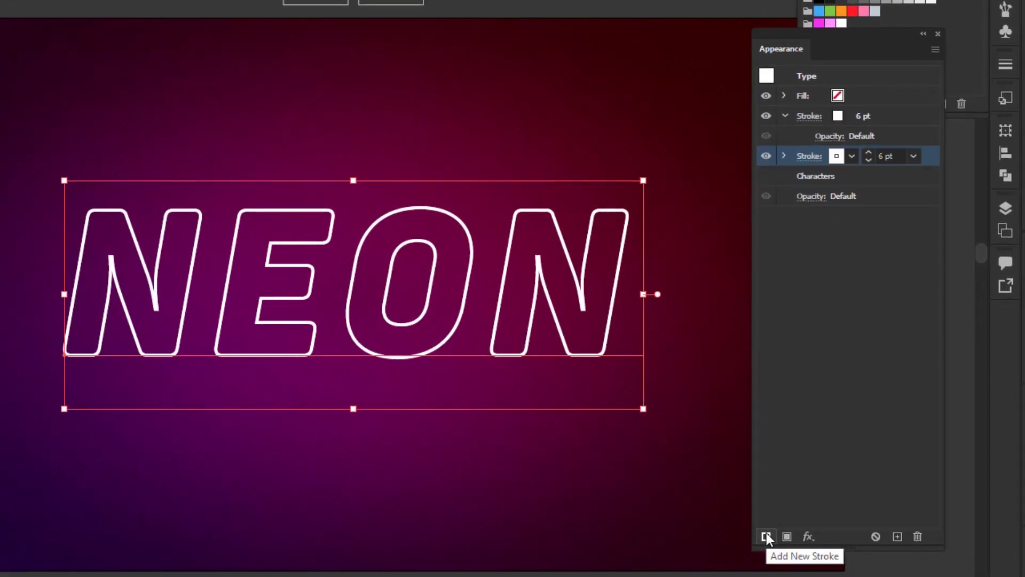
left_click(889, 156)
type("13")
key("Return")
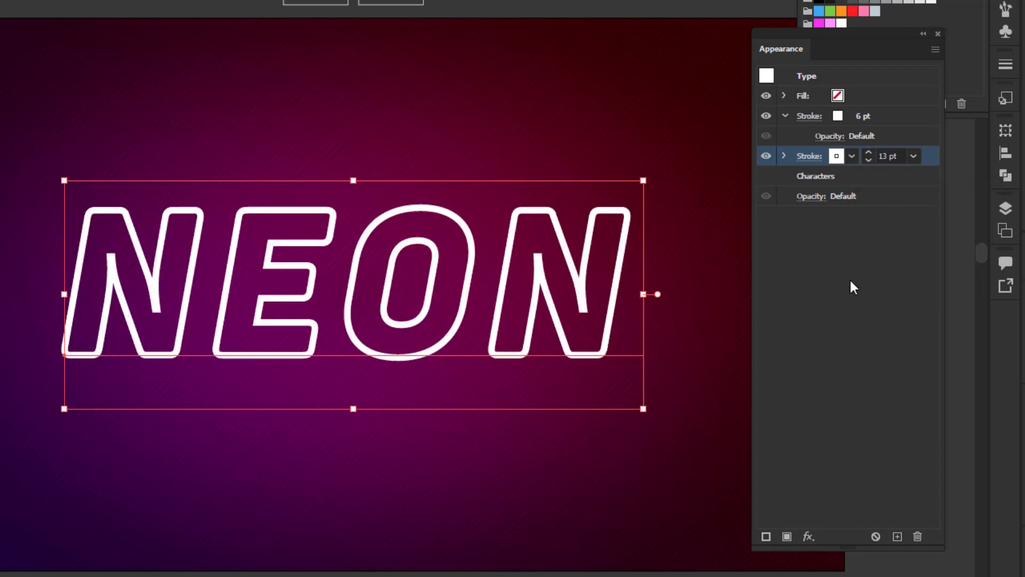
Apply the white-to-black linear gradient swatch to the 13 pt stroke and set the gradient angle to 90°
left_click(851, 155)
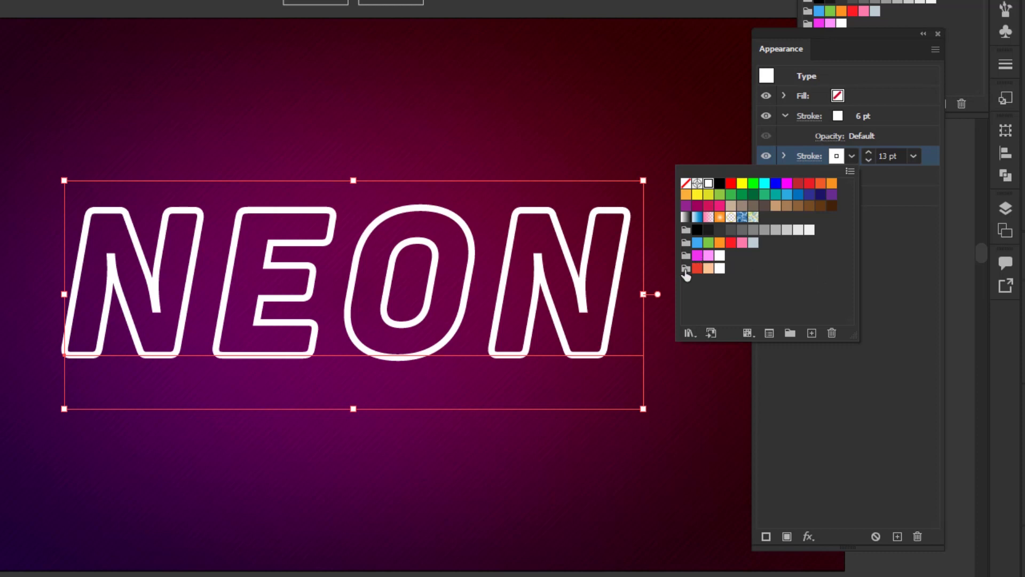
left_click(851, 156)
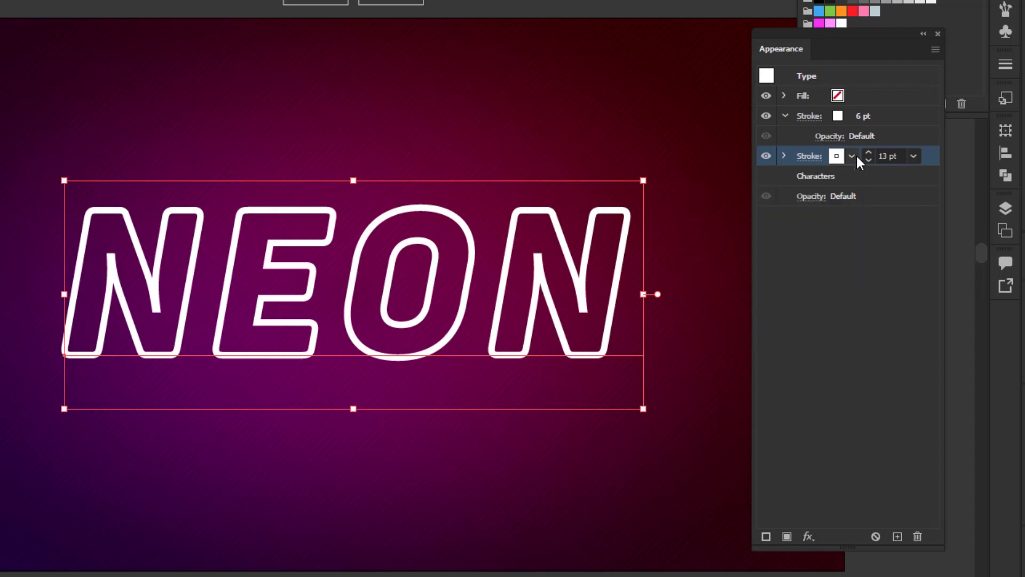
left_click(852, 156)
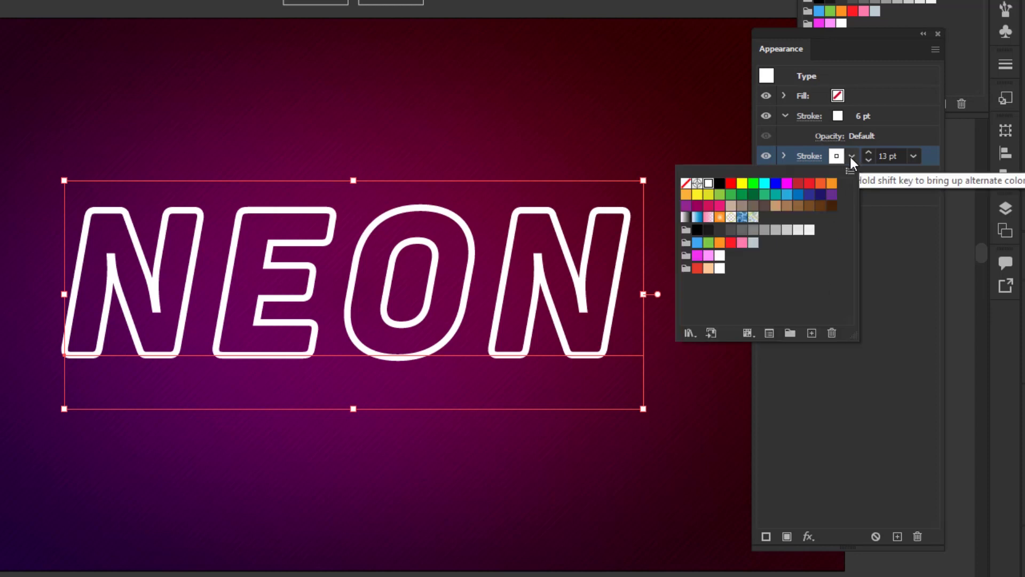
left_click(686, 218)
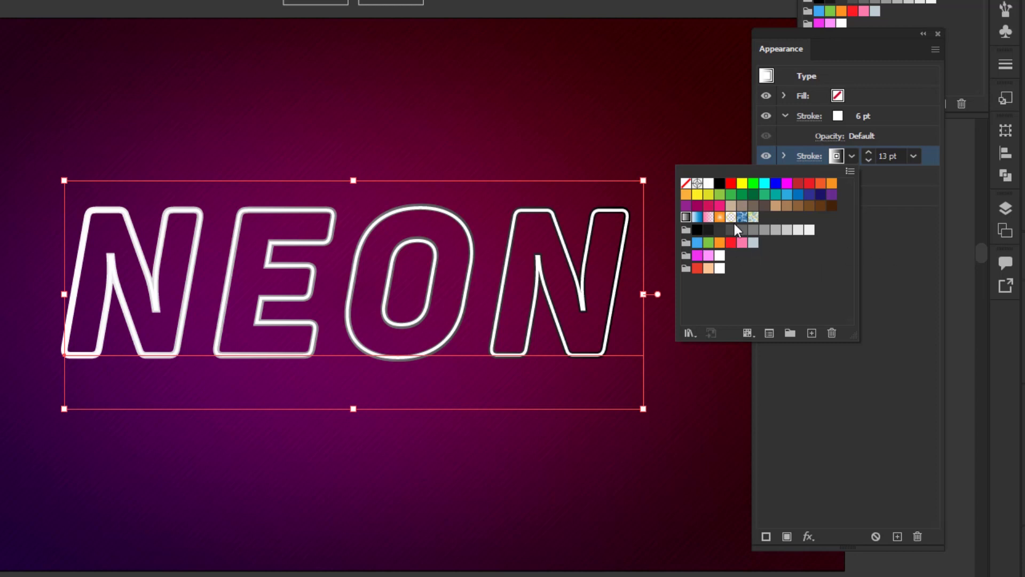
left_click(879, 261)
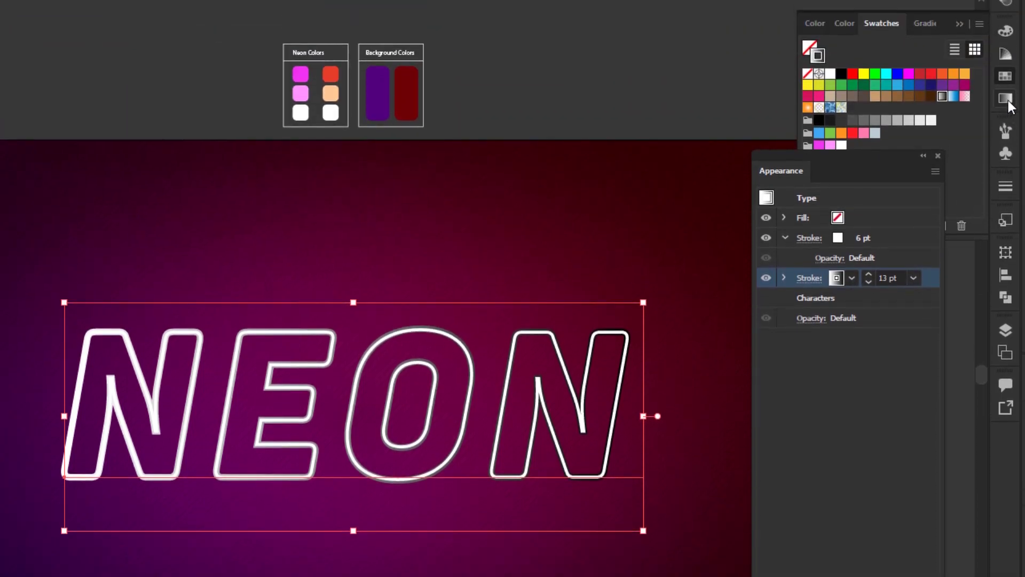
left_click(1005, 98)
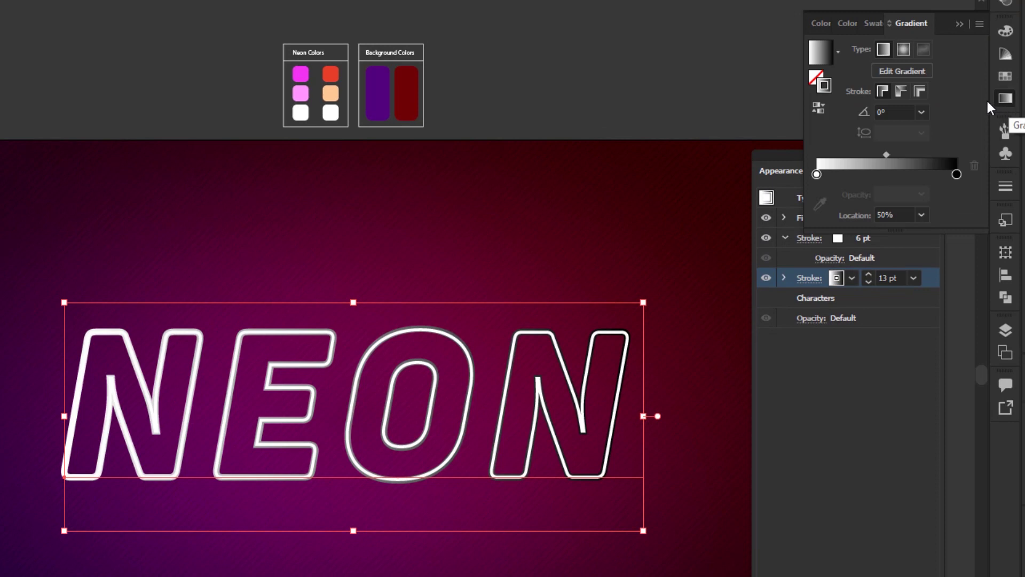
left_click(922, 111)
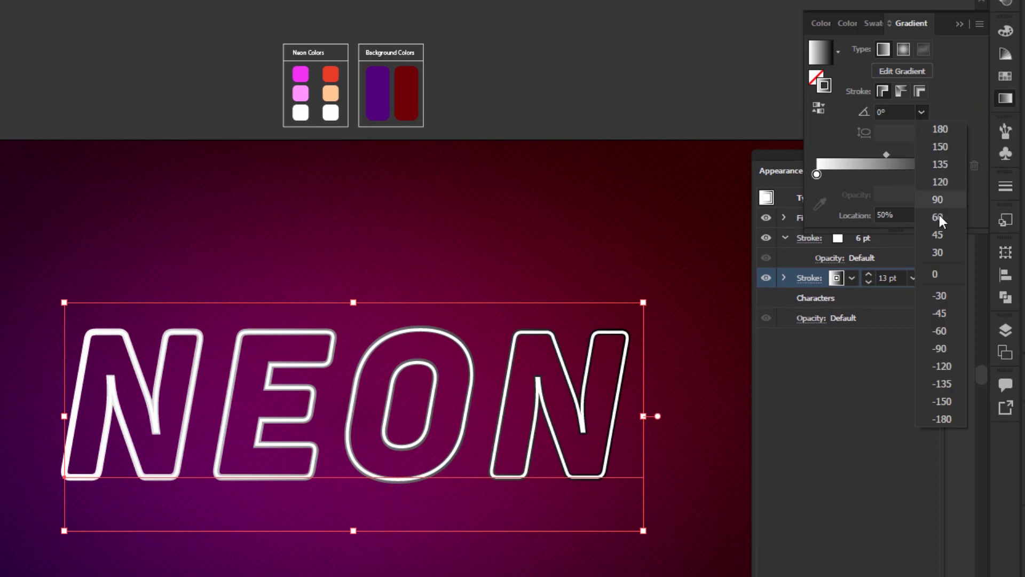
left_click(938, 198)
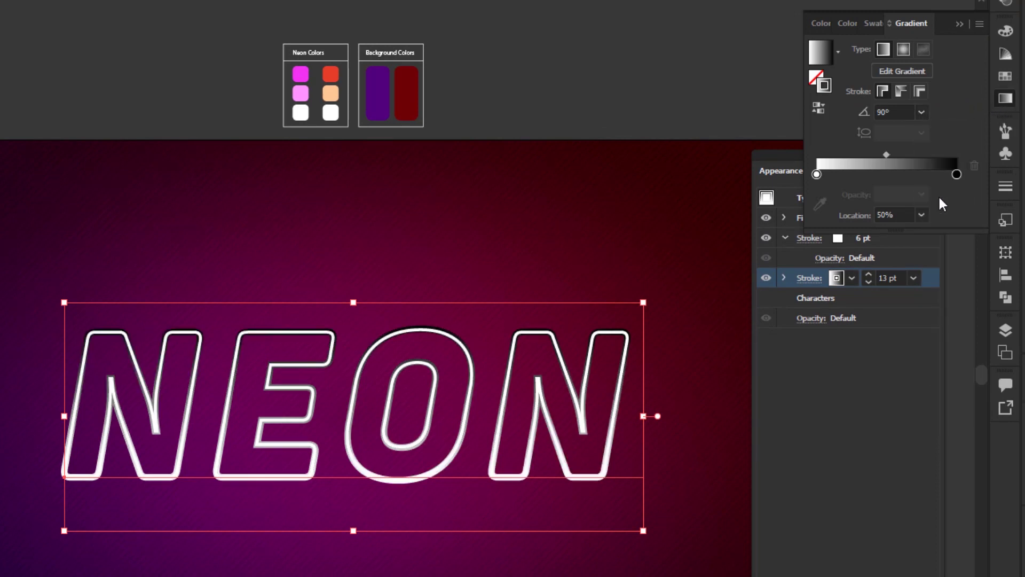
Recolor the 13 pt stroke's gradient with the RED group's peach at the start stop and the PINK group's light pink at the end stop
left_click(816, 176)
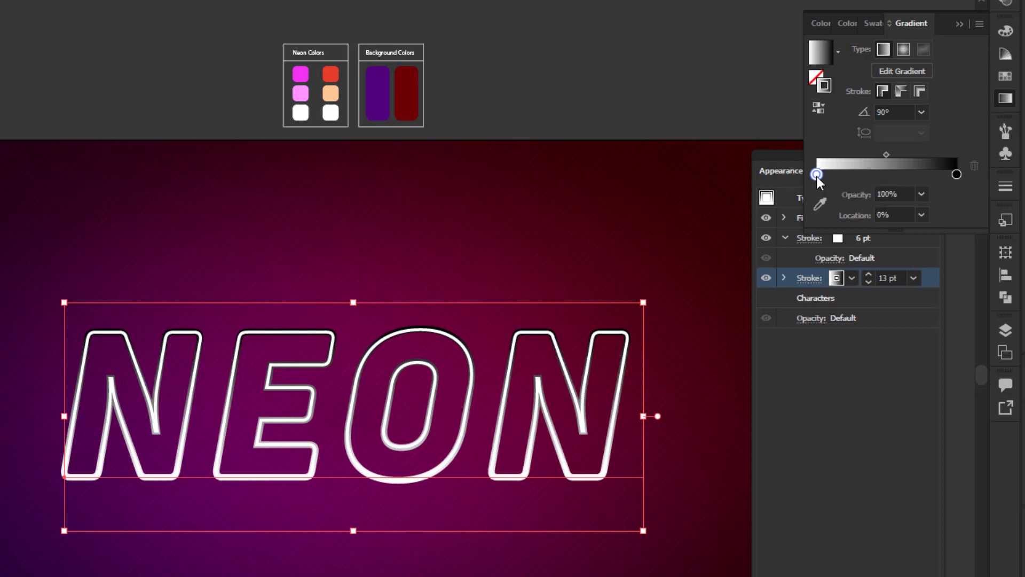
double_click(816, 176)
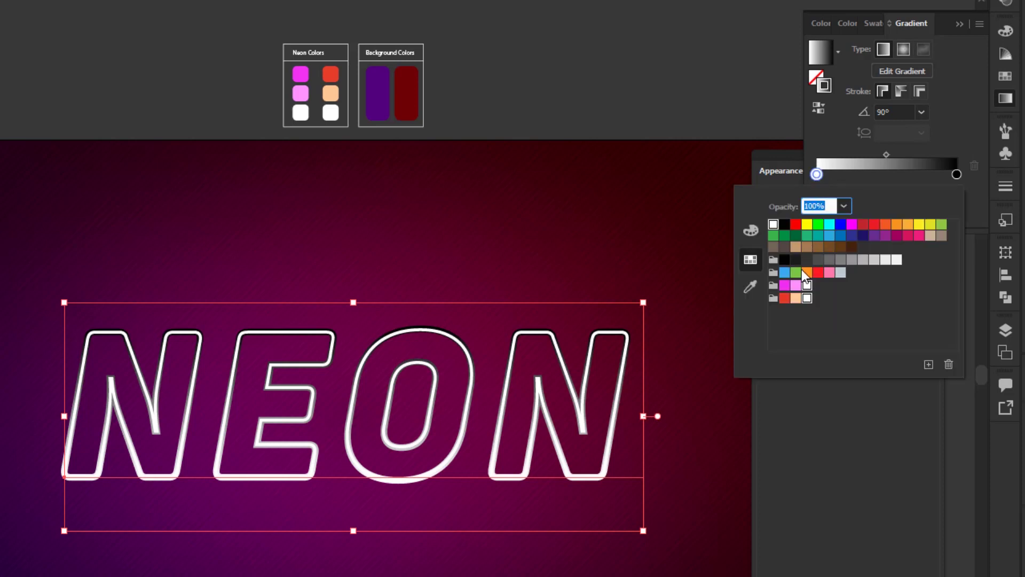
left_click(796, 300)
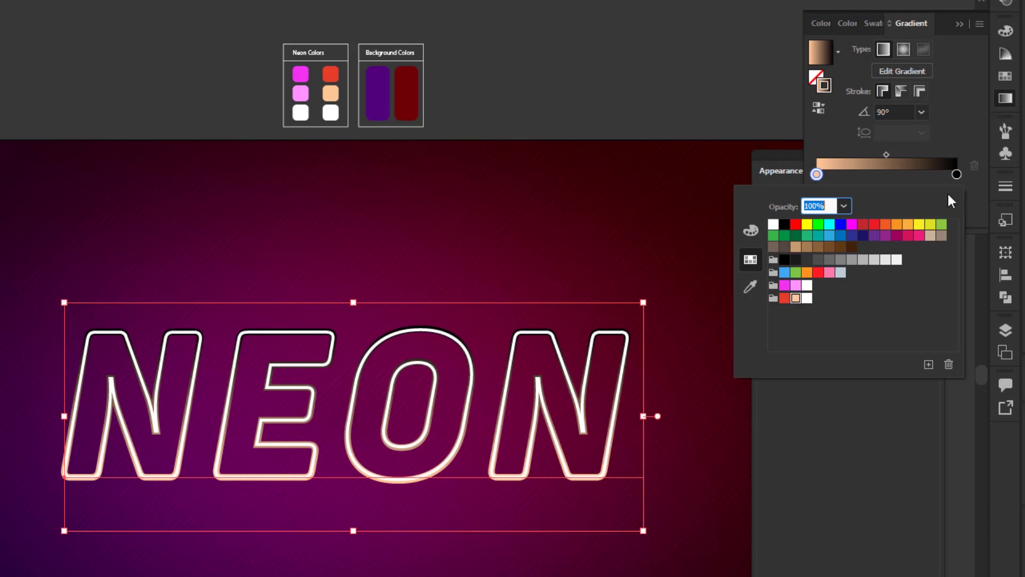
double_click(957, 174)
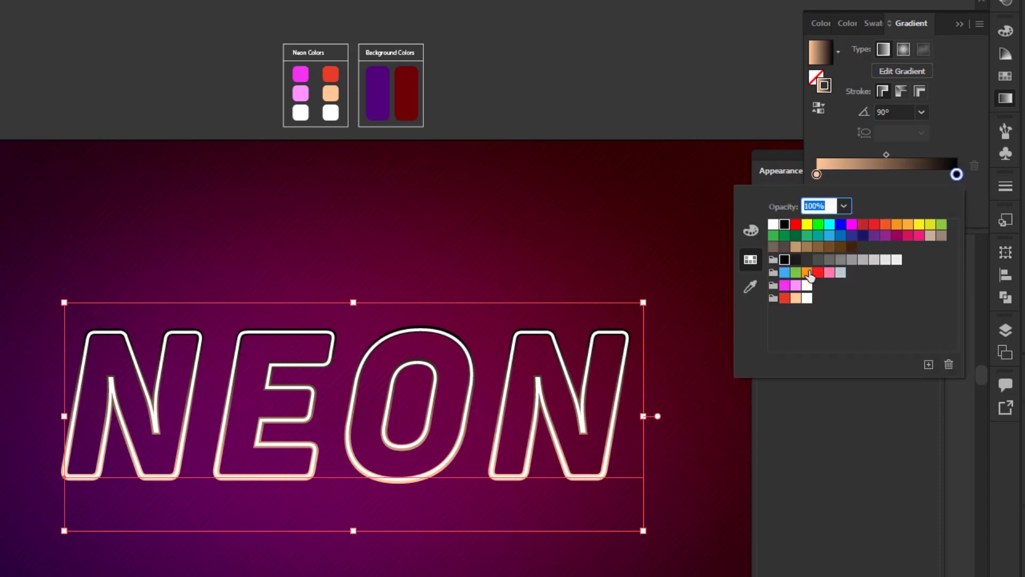
left_click(795, 286)
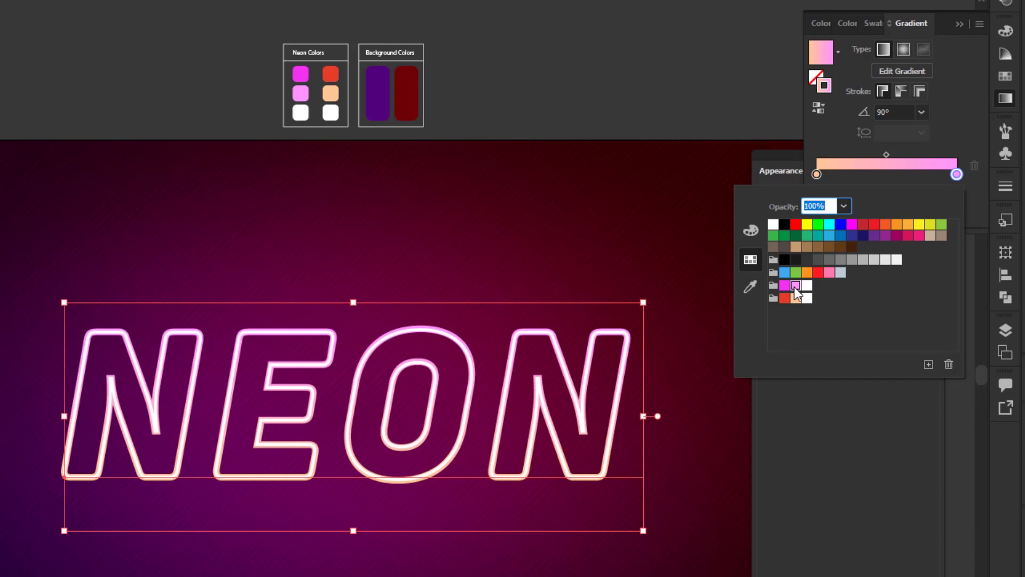
left_click(860, 419)
left_click(861, 420)
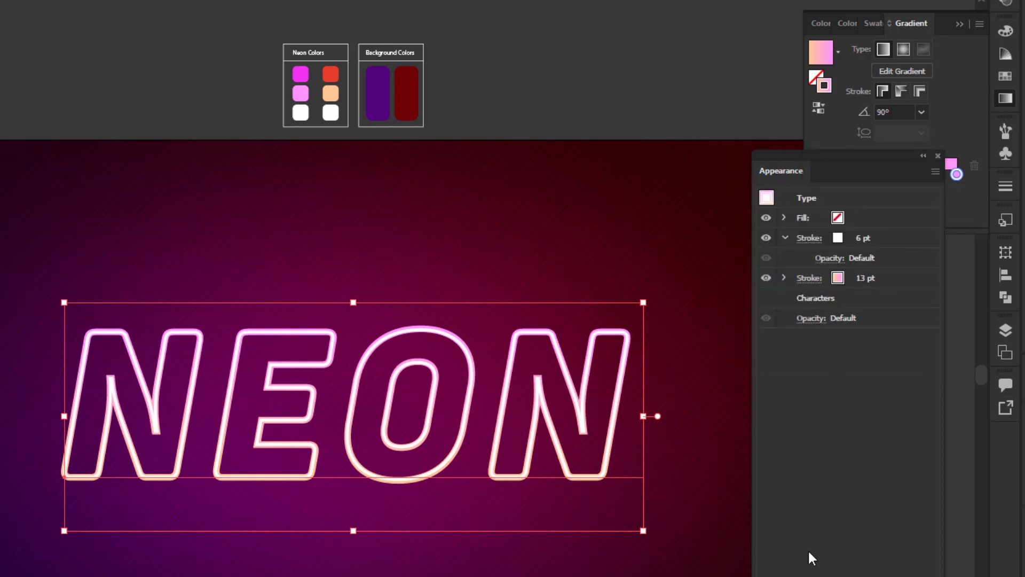
Add a third stroke below the 13 pt gradient stroke of the NEON text and set its weight to 20 pt
left_click(831, 299)
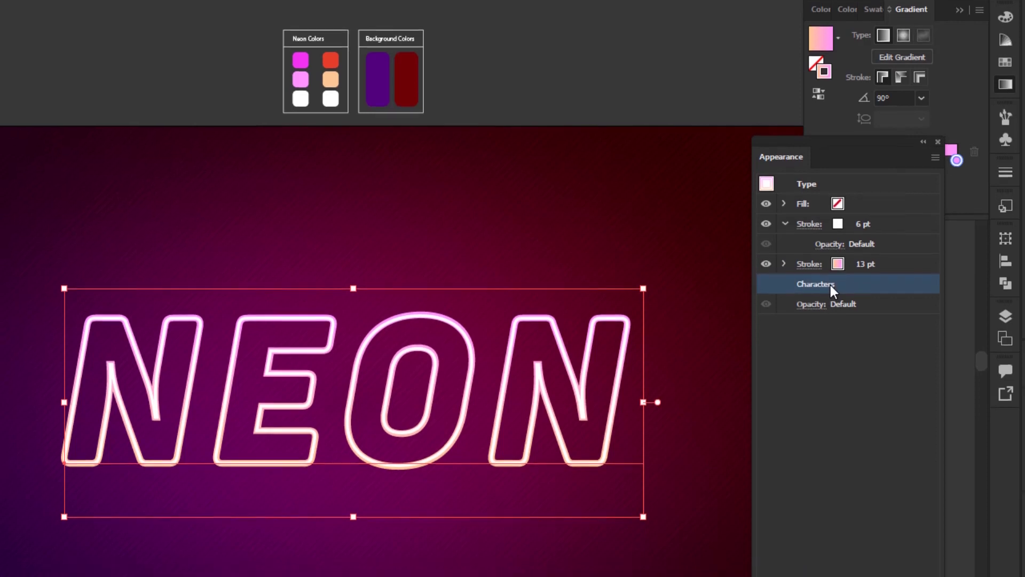
left_click(767, 553)
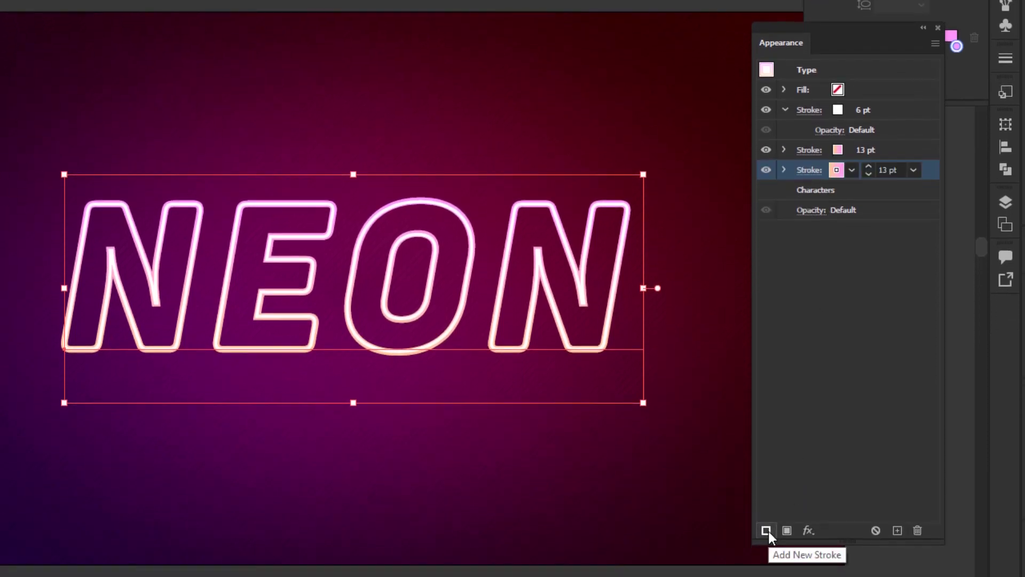
left_click(887, 170)
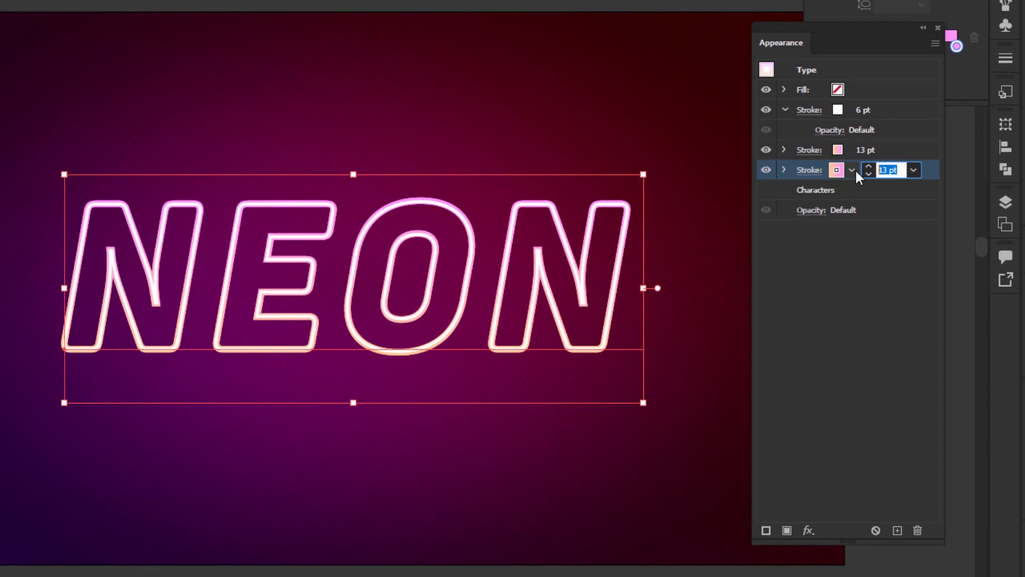
type("20")
key("Return")
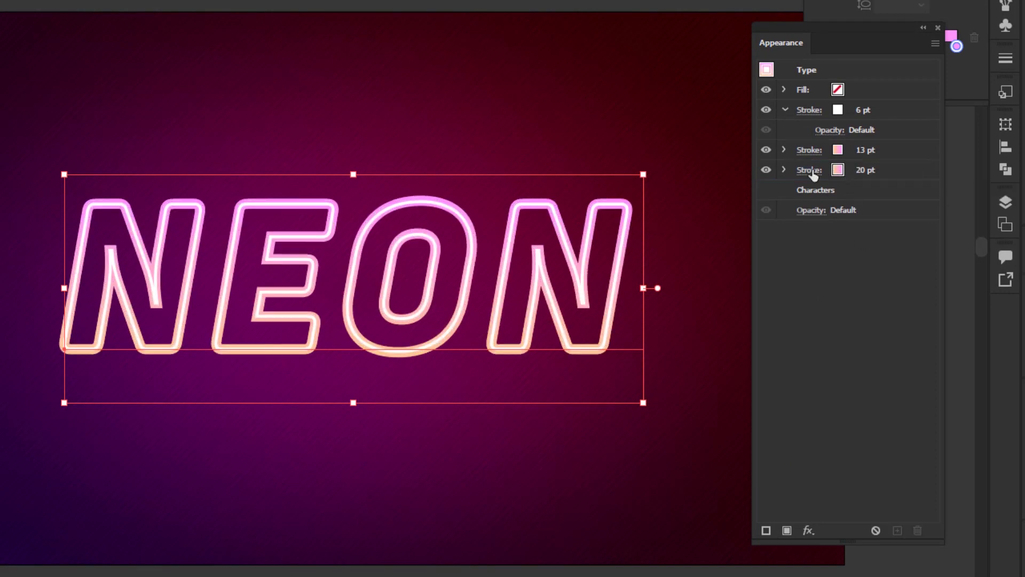
Recolor the 20 pt stroke's gradient with the RED group's red at the start stop and the PINK group's magenta at the end stop
left_click(837, 170)
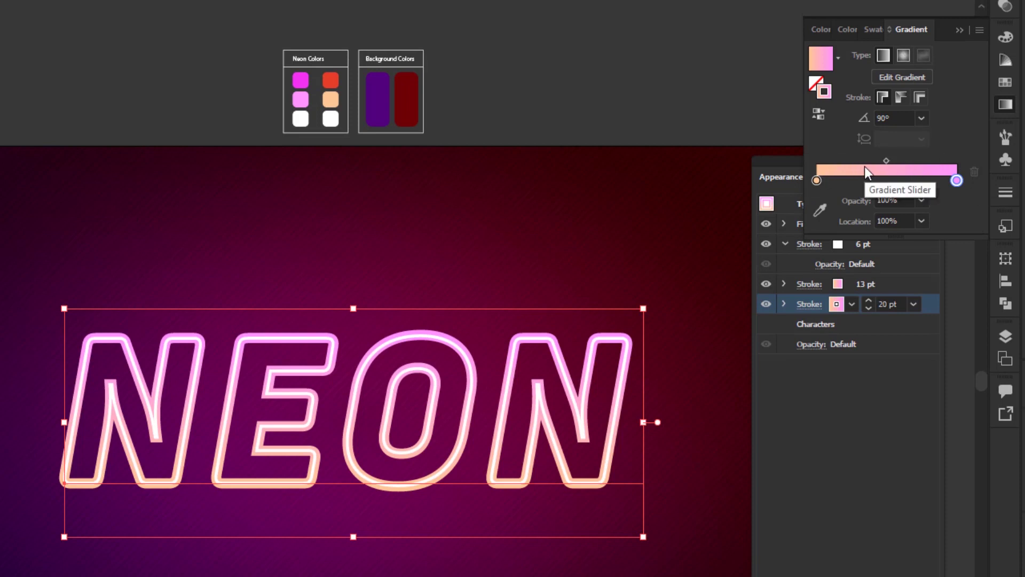
double_click(816, 180)
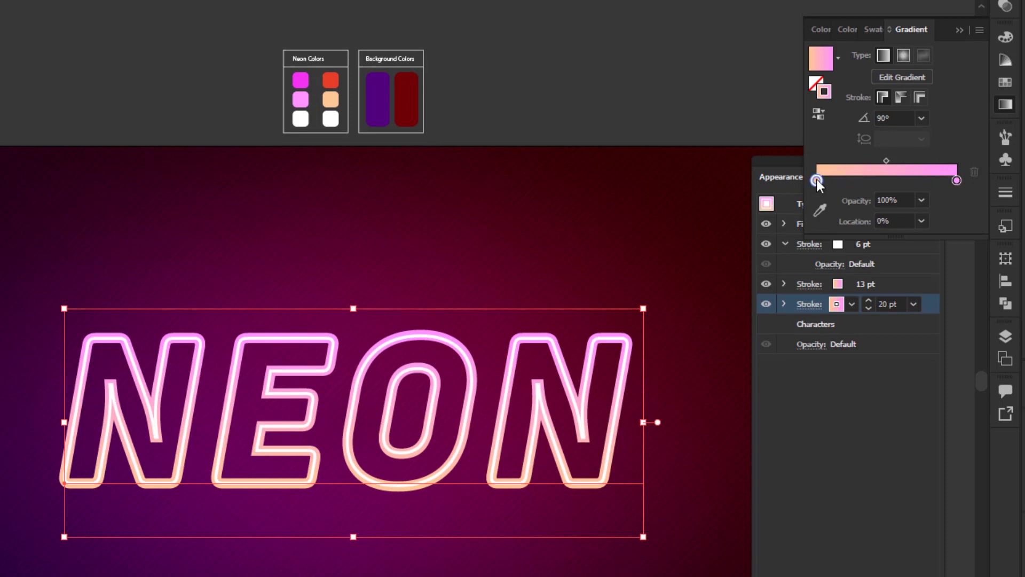
left_click(784, 305)
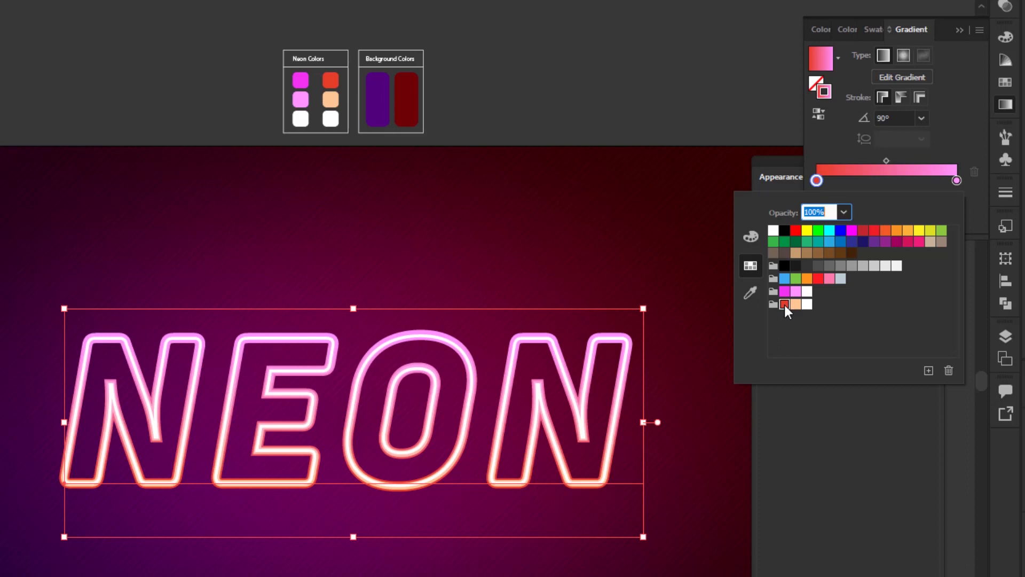
left_click(956, 180)
double_click(955, 180)
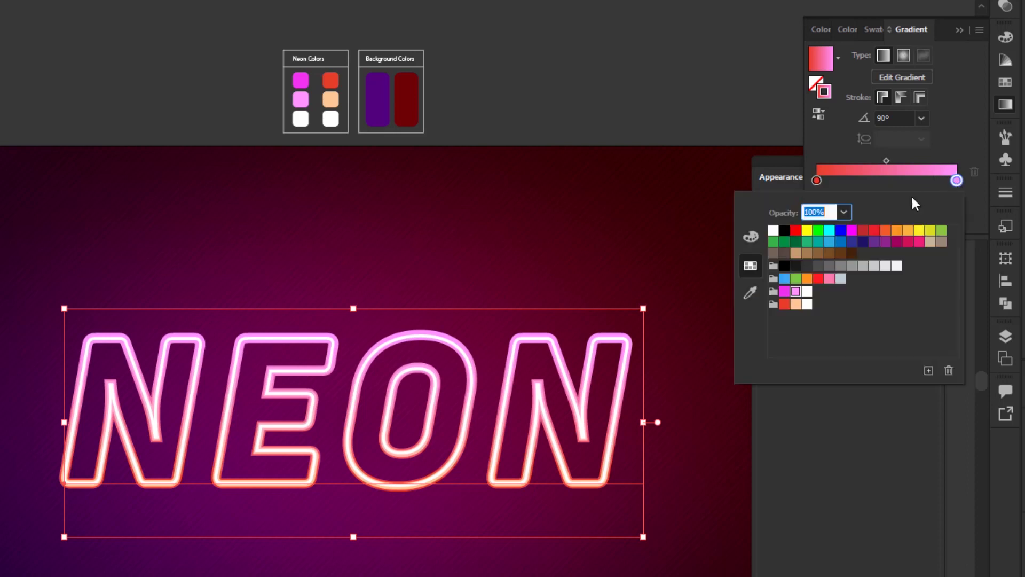
left_click(784, 292)
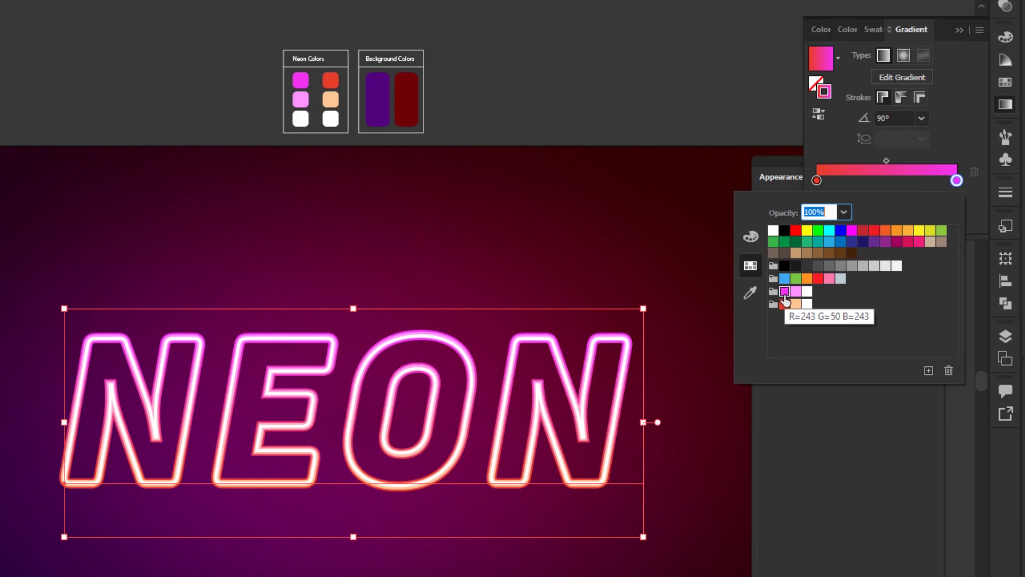
left_click(857, 418)
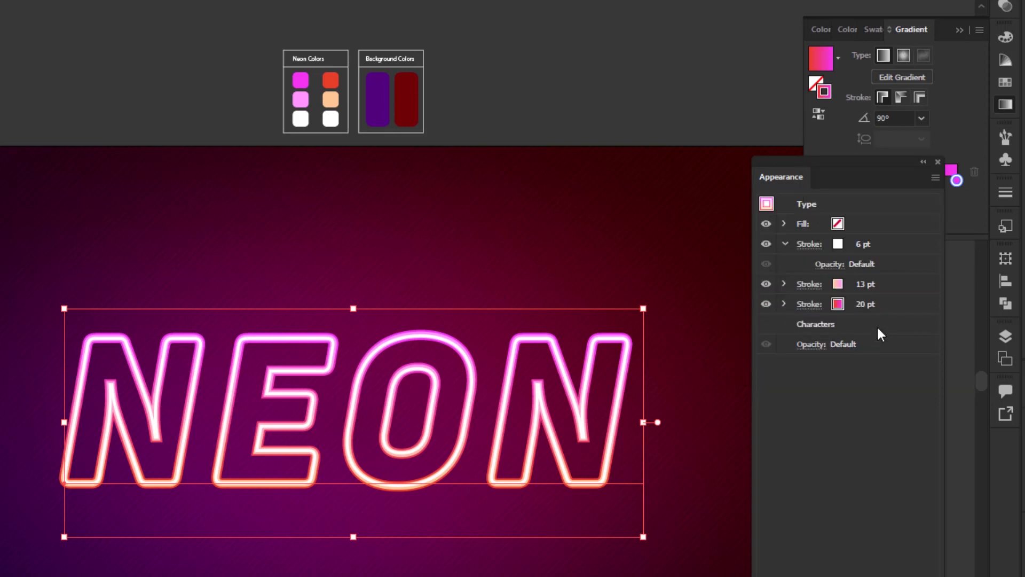
Add a fourth stroke below the 20 pt gradient stroke of the NEON text and give it an Outer Glow in Lighten mode
left_click(836, 330)
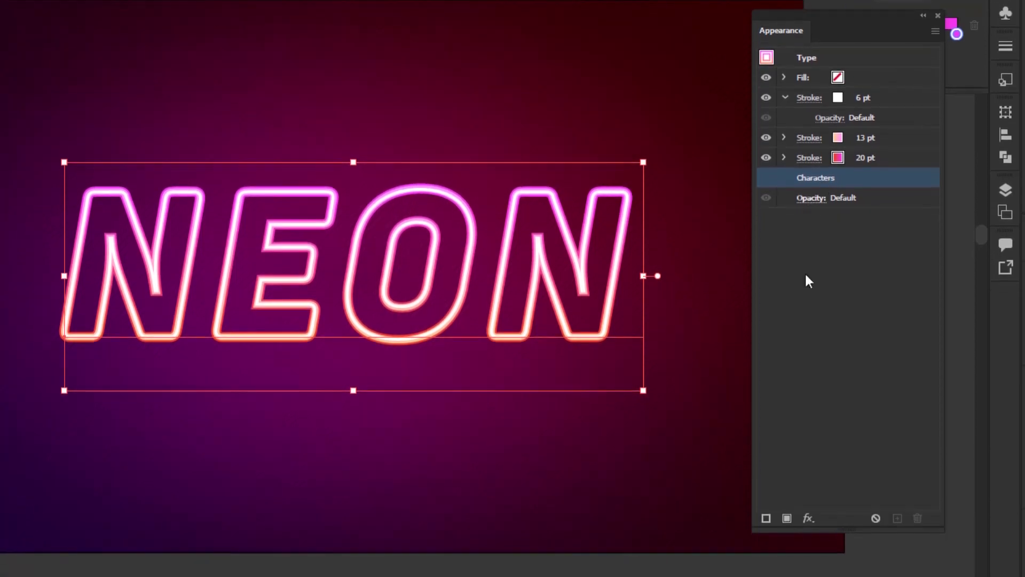
left_click(766, 519)
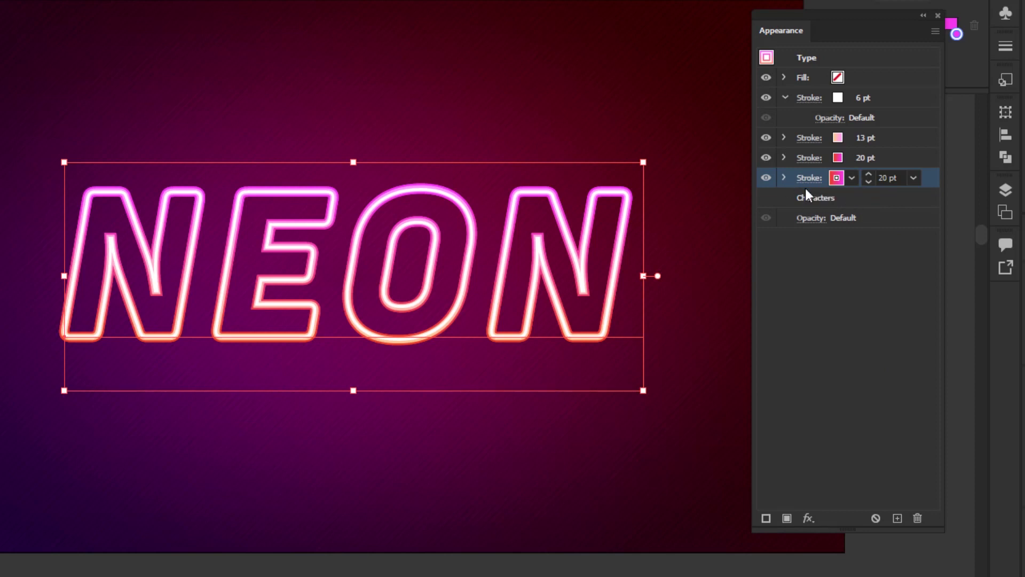
left_click(808, 518)
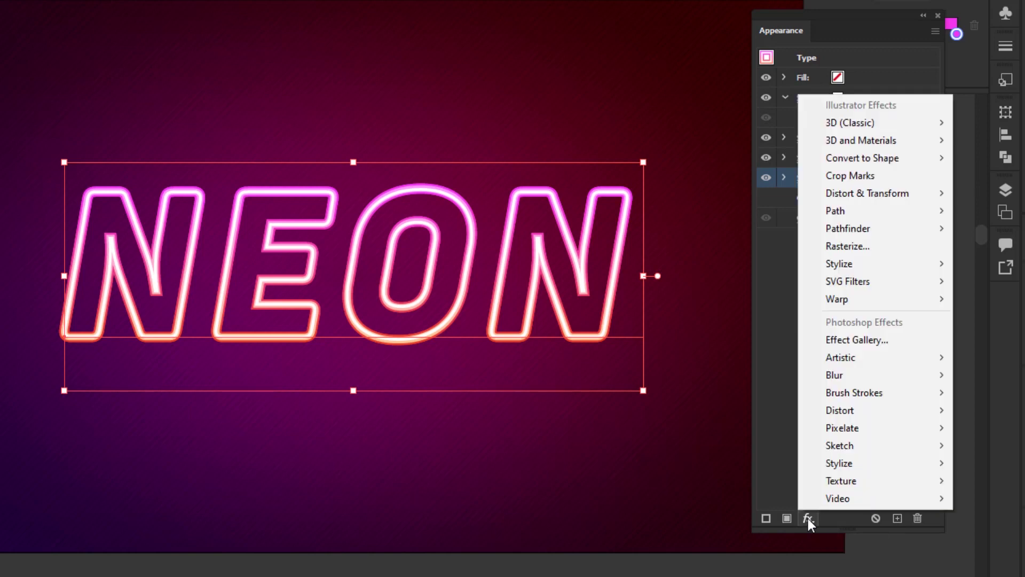
mouse_move(938, 270)
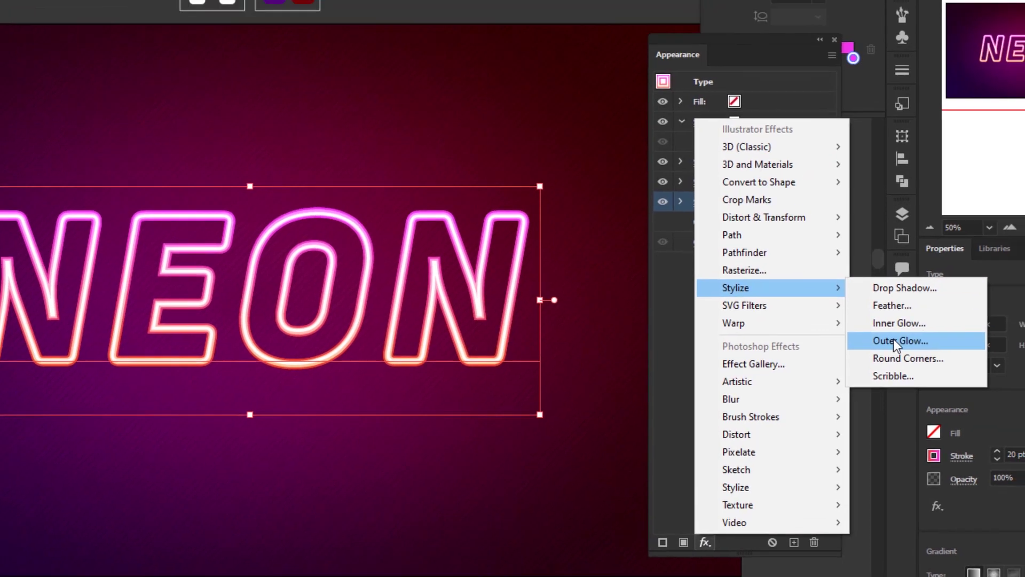
left_click(912, 323)
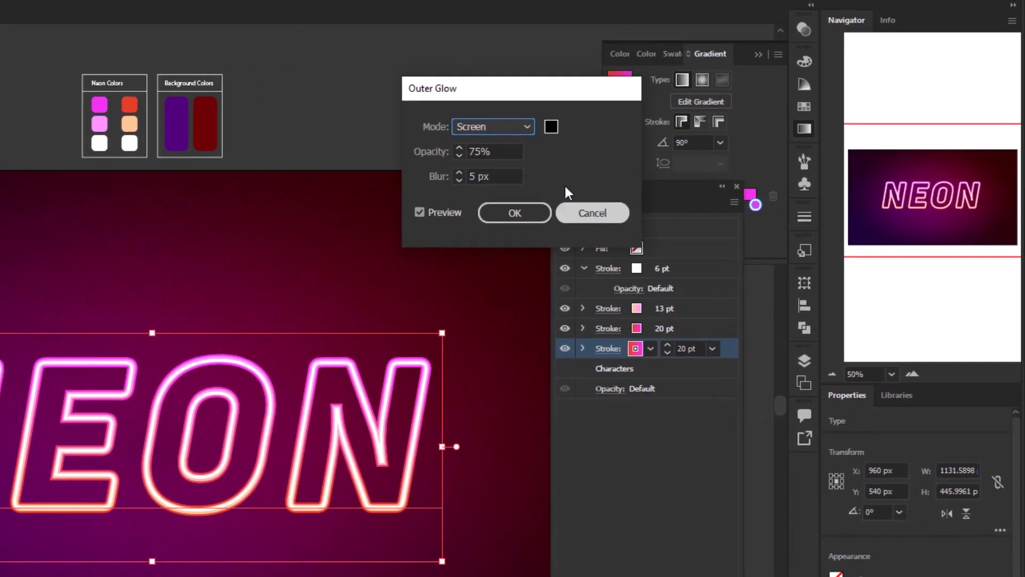
left_click(502, 128)
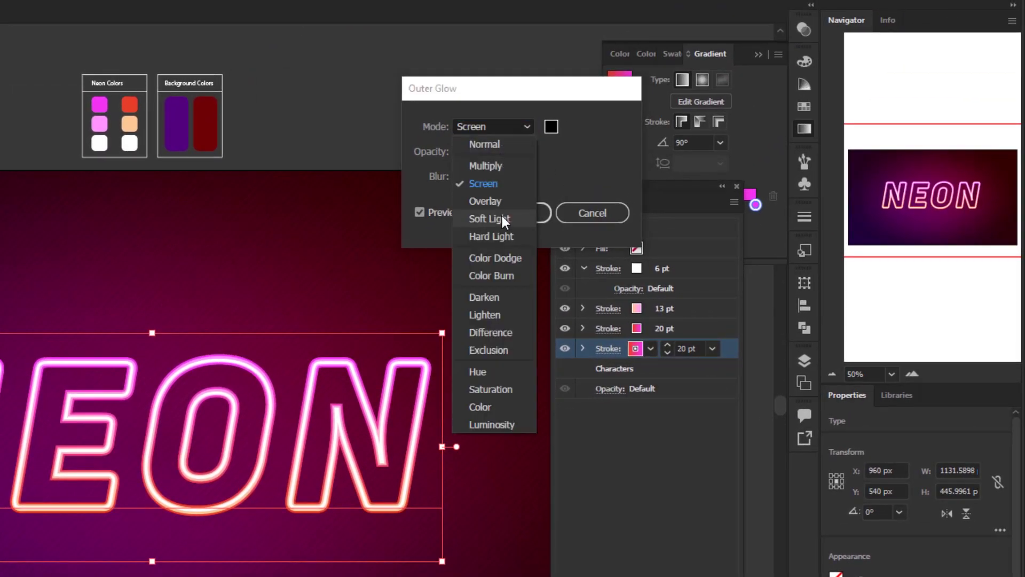
left_click(495, 309)
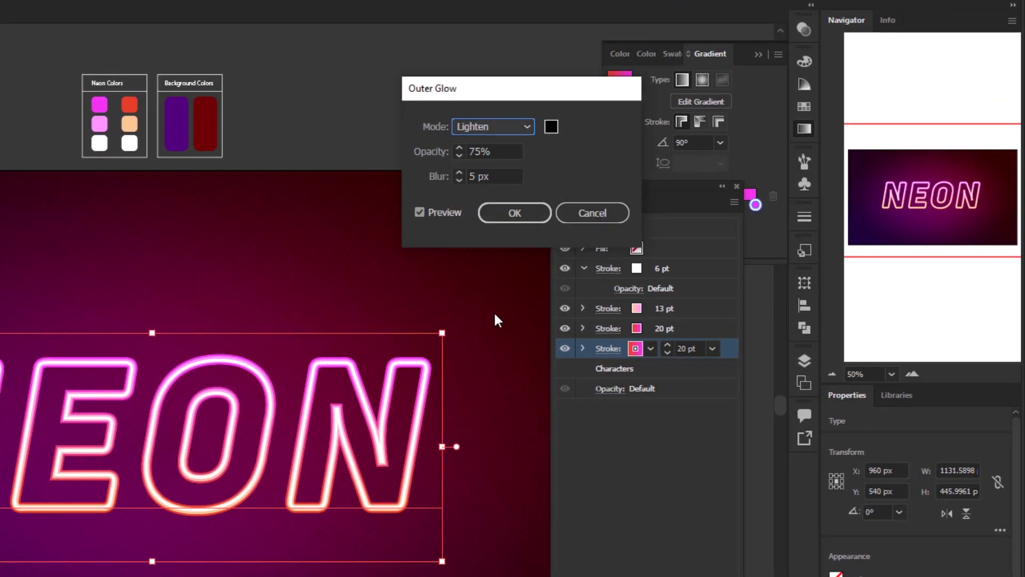
Set the Outer Glow's color to FF00A4, its opacity to 70% and its blur to 2 px, and apply it
left_click(550, 131)
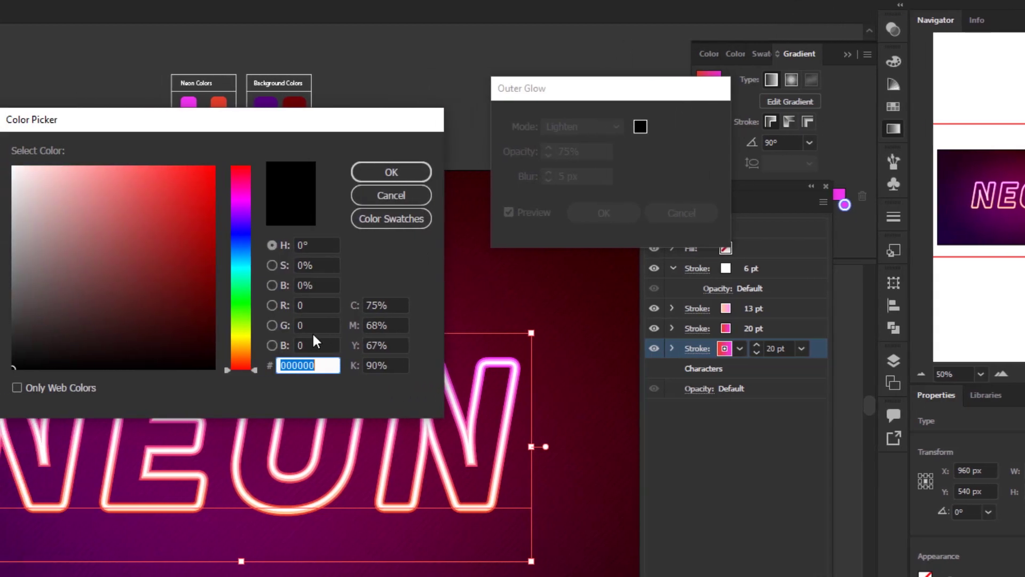
type("FF00A4")
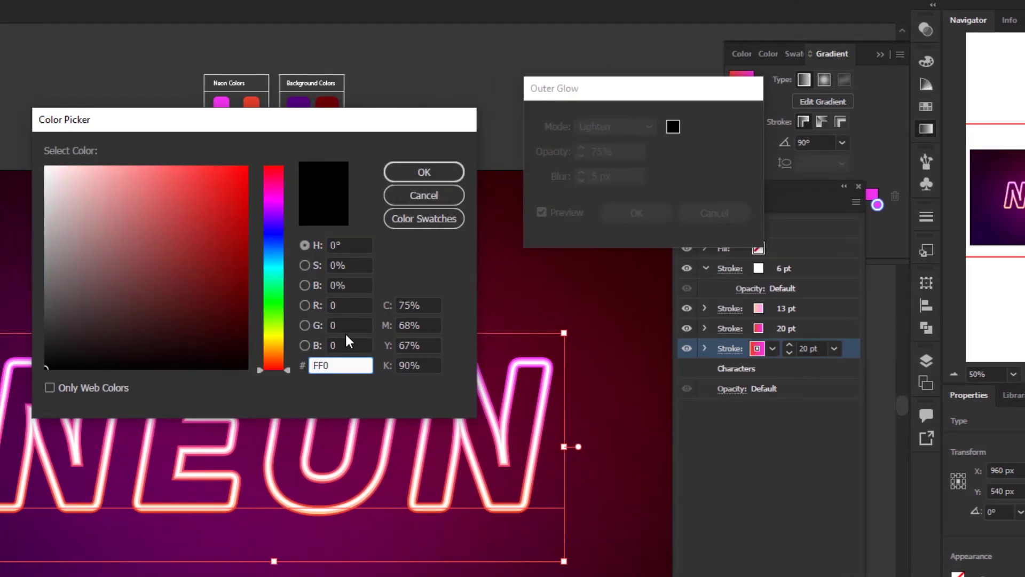
left_click(419, 170)
left_click(583, 151)
type("70")
key("Tab")
type("2")
left_click(645, 211)
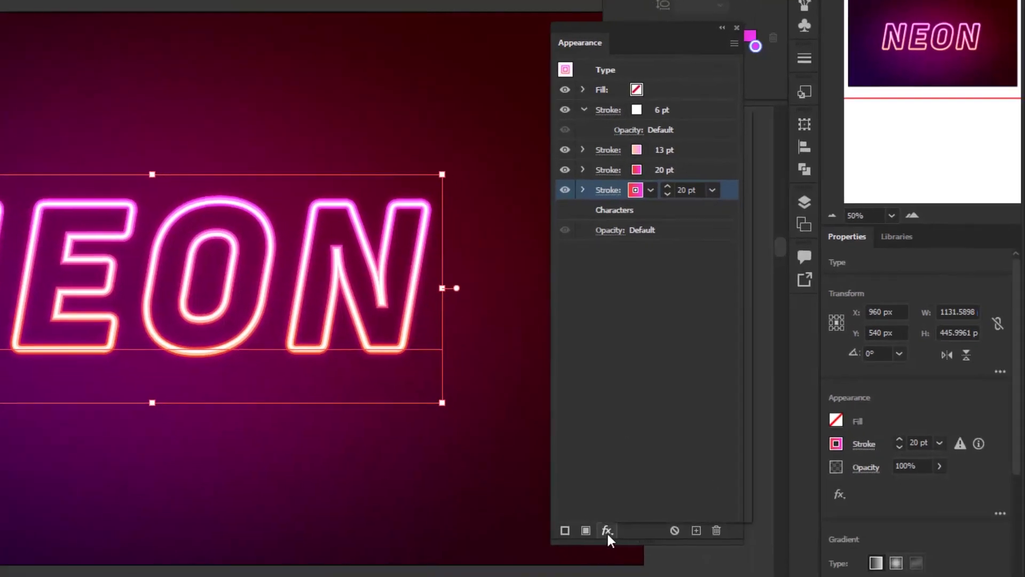
Apply a Gaussian Blur with a 6-pixel radius to the glowing fourth stroke
left_click(607, 530)
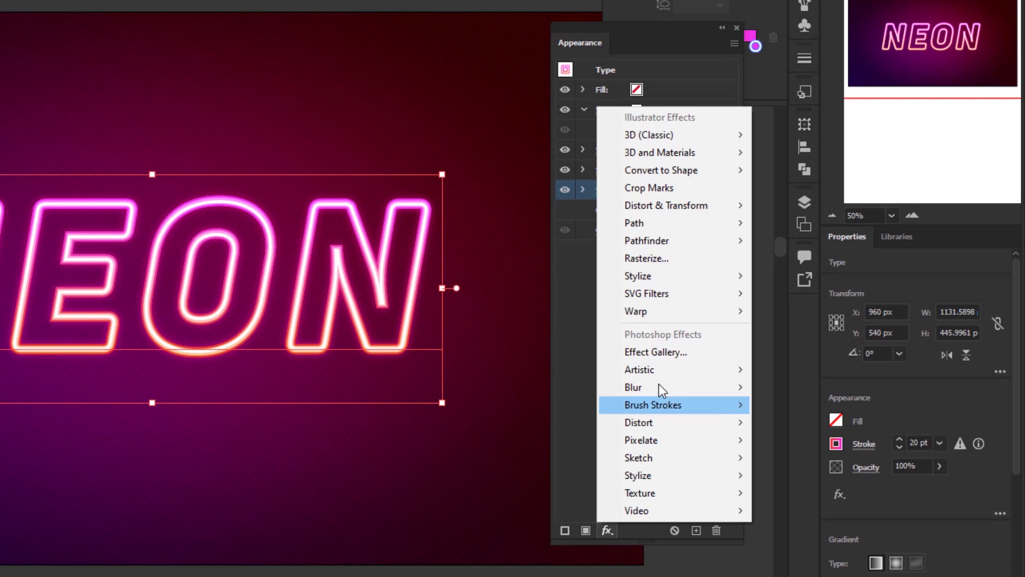
mouse_move(665, 386)
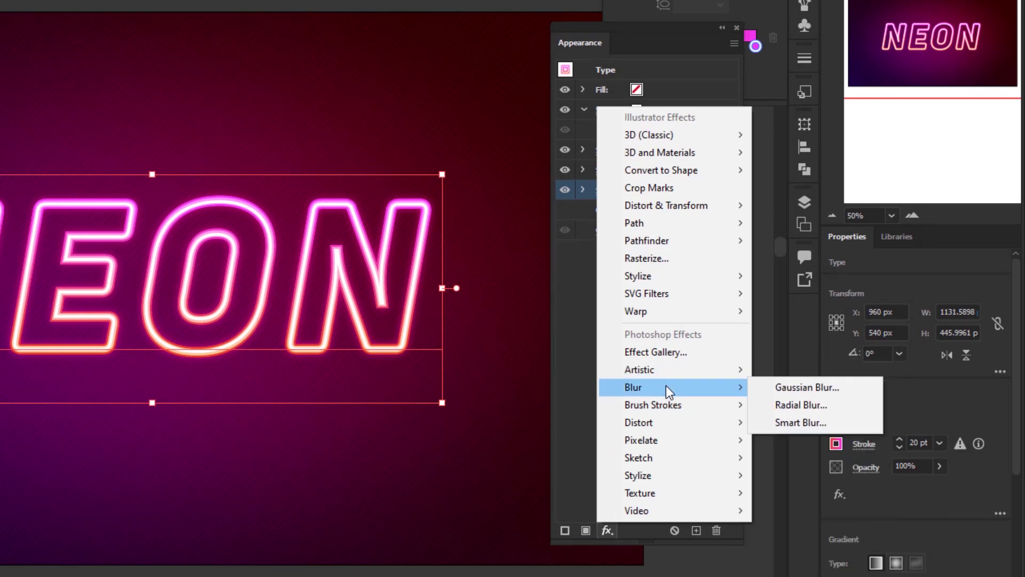
left_click(789, 389)
double_click(446, 243)
type("6")
left_click(412, 282)
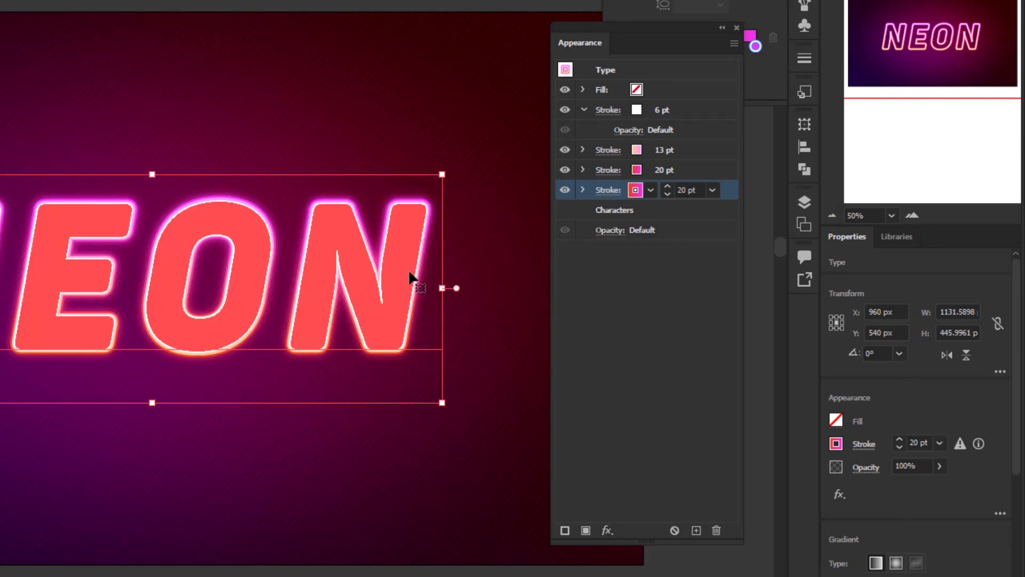
Add a fifth 20 pt gradient stroke below the blurred one and apply a Gaussian Blur with a 20-pixel radius to it
left_click(635, 209)
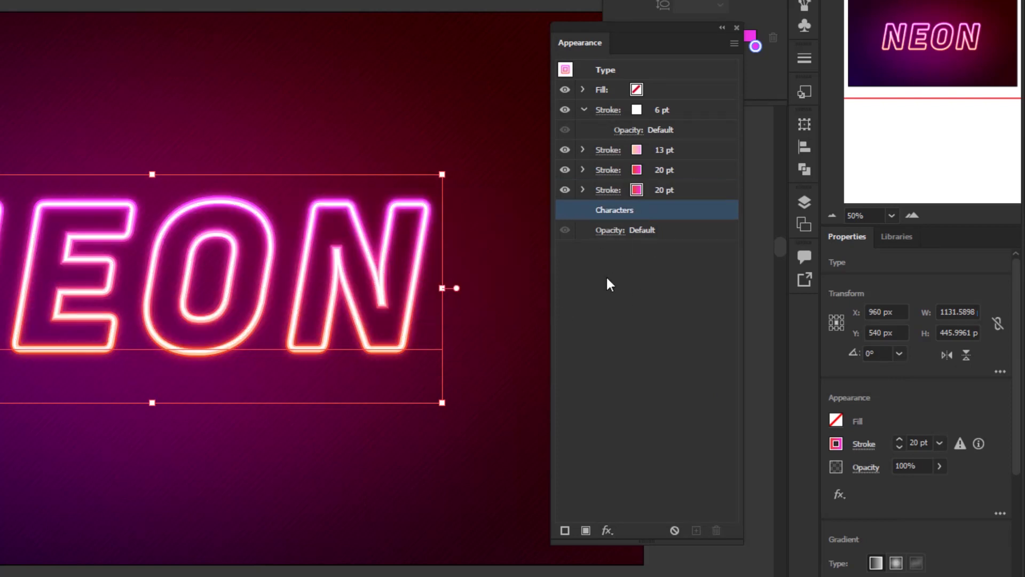
left_click(565, 528)
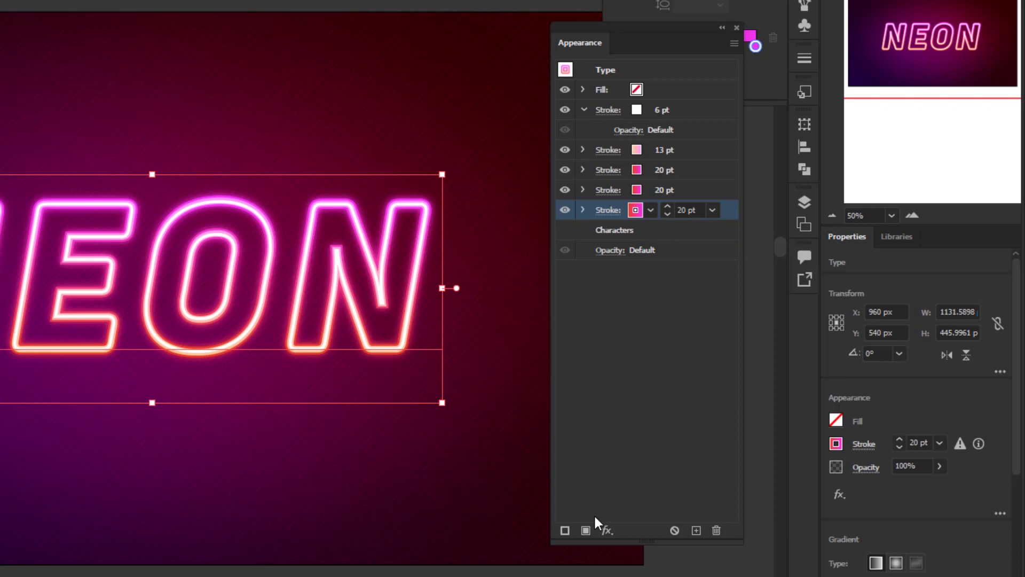
left_click(607, 530)
mouse_move(677, 387)
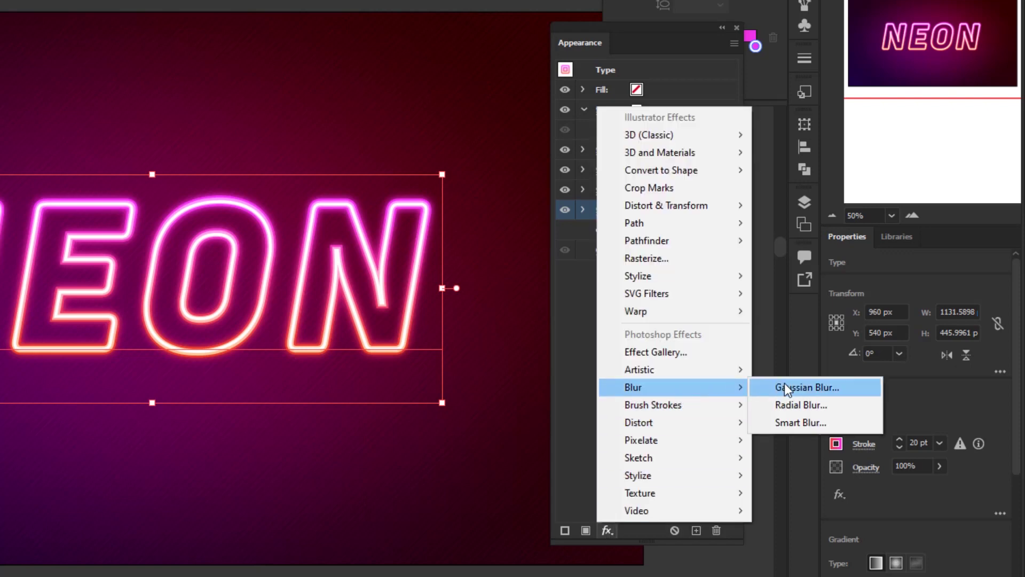
left_click(784, 383)
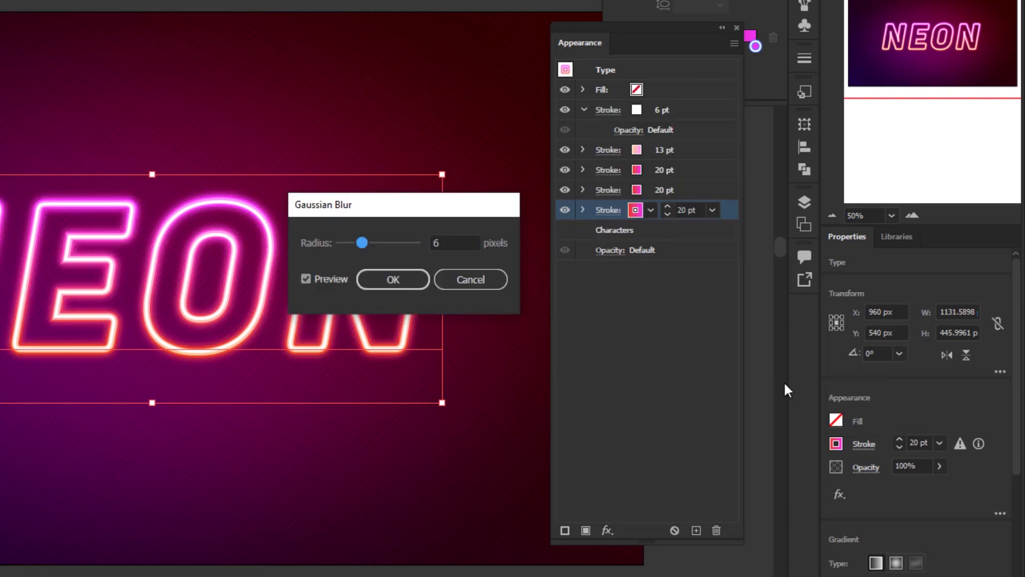
double_click(457, 243)
type("20")
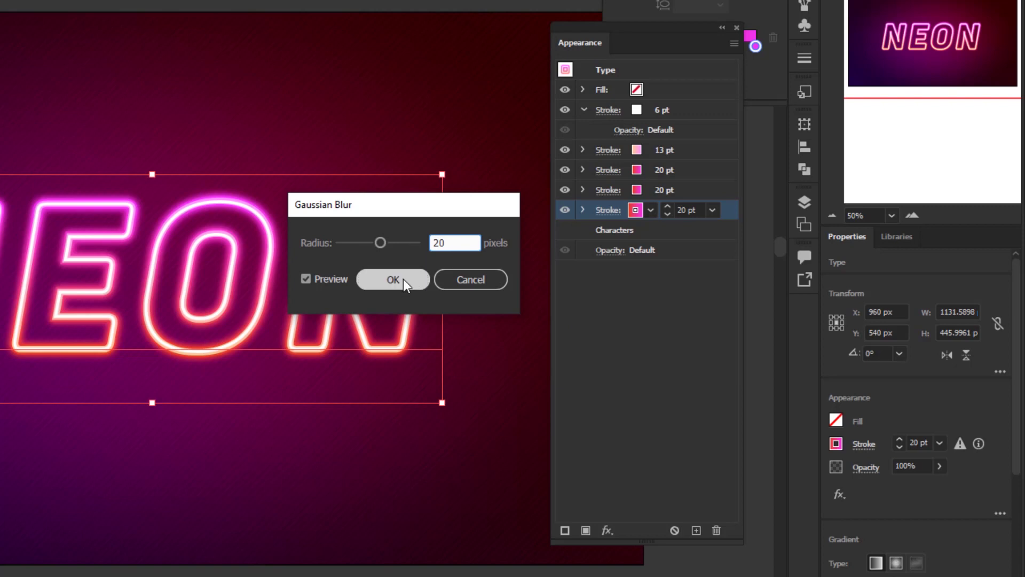
left_click(403, 278)
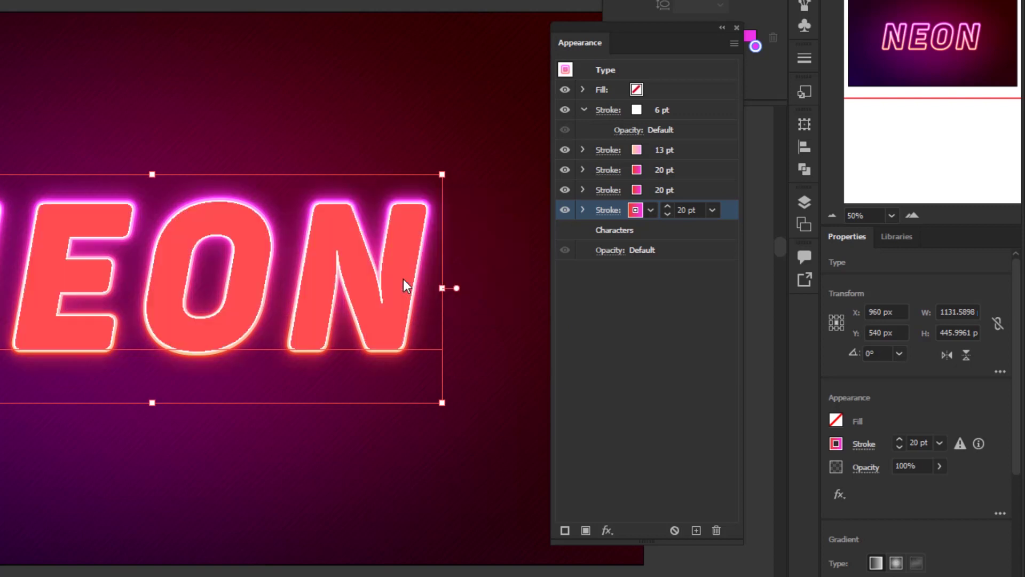
left_click(617, 368)
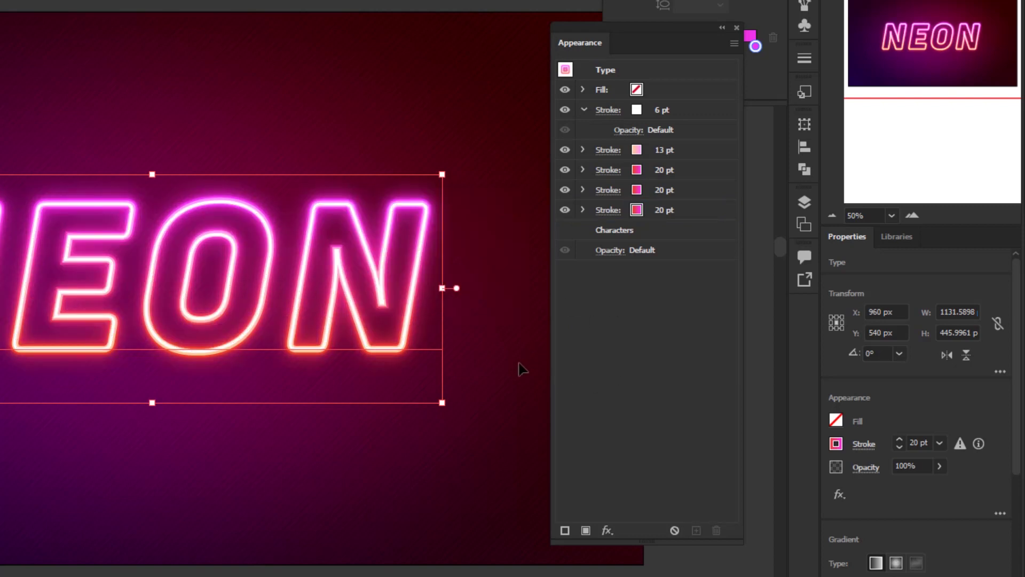
Add a sixth stroke just above the NEON text's Characters entry, color it black and set its weight to 12 pt
left_click(502, 380)
left_click(288, 309)
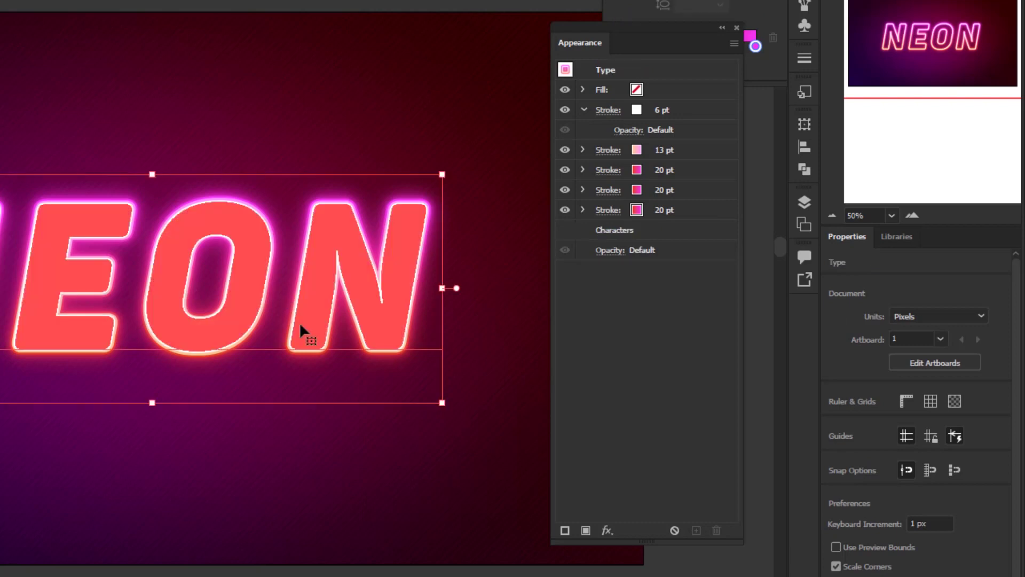
left_click(628, 228)
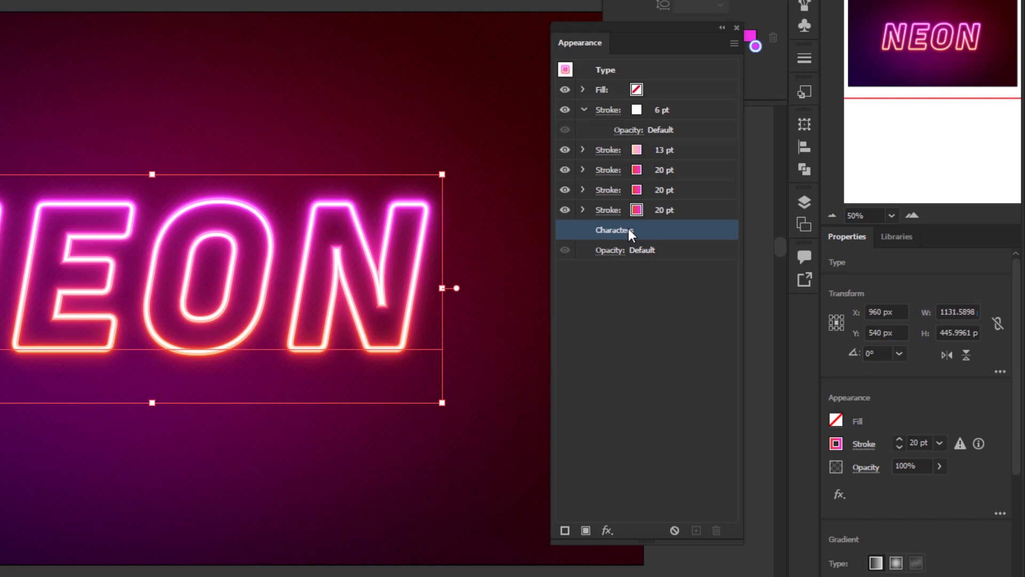
left_click(565, 530)
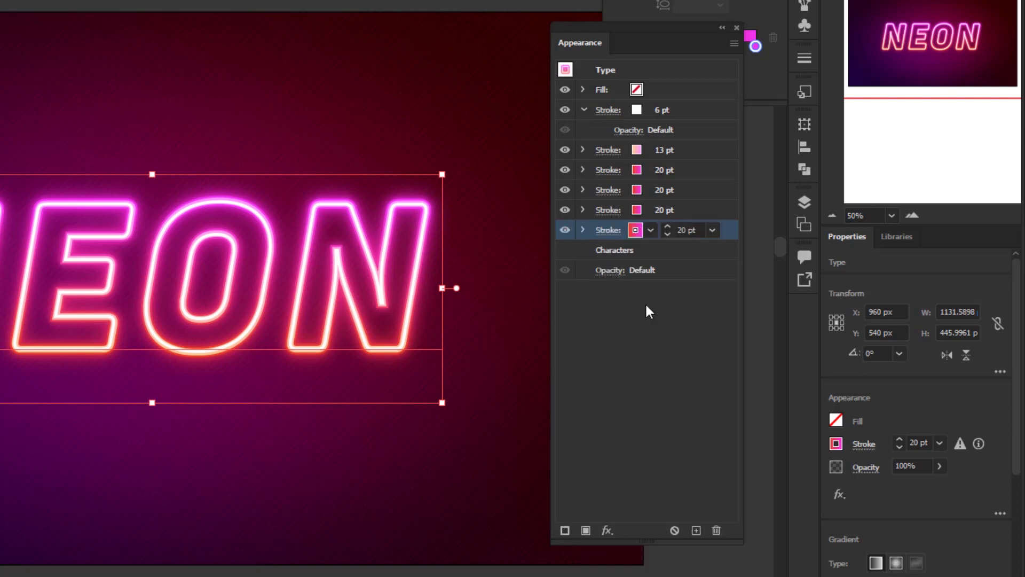
left_click(647, 233)
left_click(517, 257)
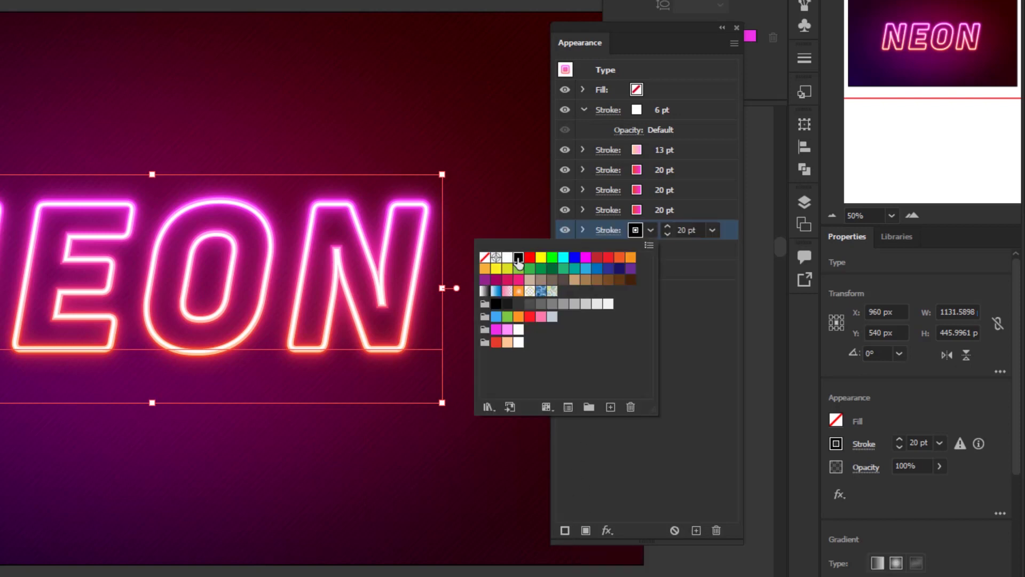
left_click(700, 231)
left_click(689, 230)
type("12")
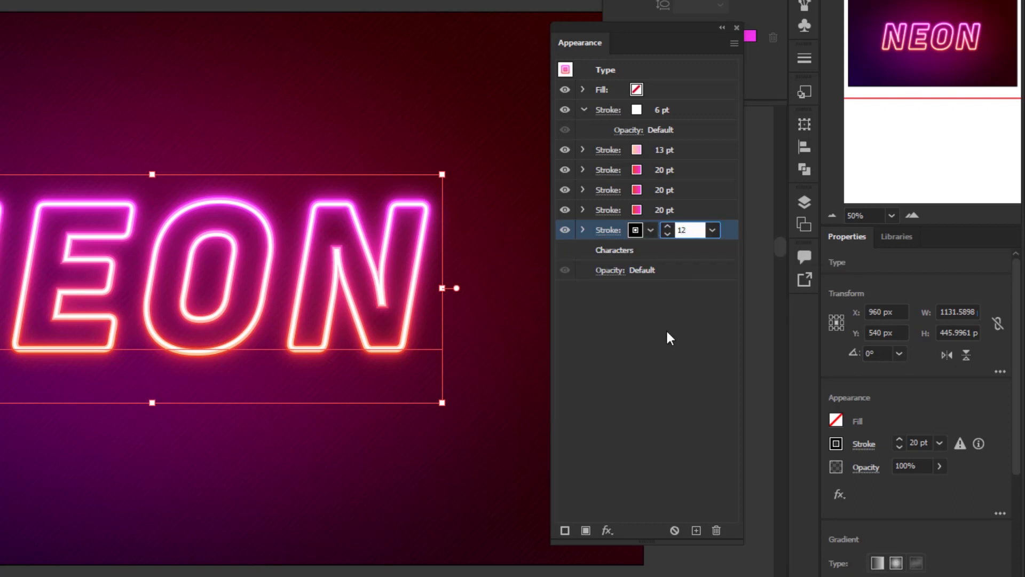
Offset the black stroke with a Transform effect, moving it -35 px horizontally and 35 px vertically
left_click(606, 530)
mouse_move(683, 209)
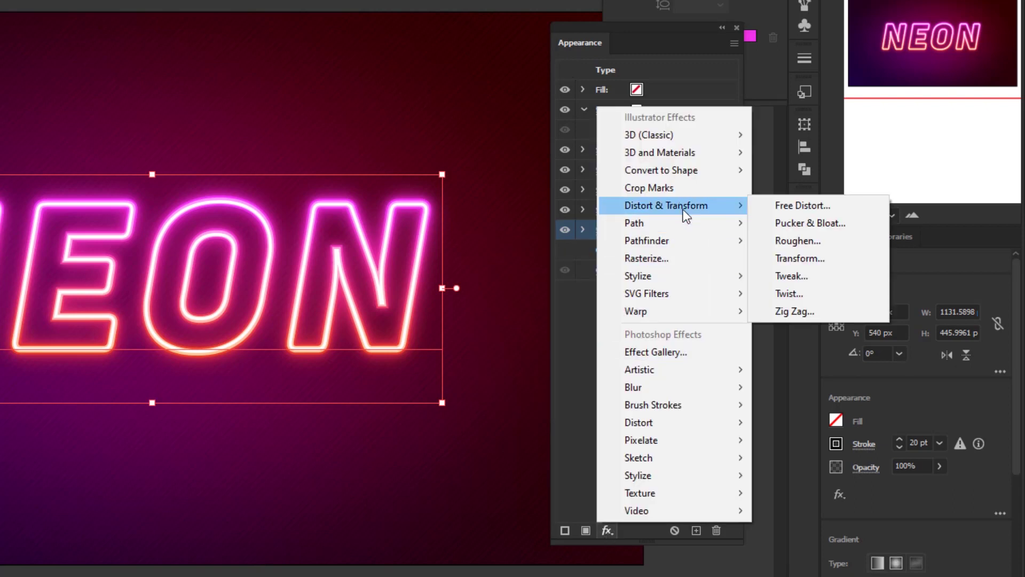
left_click(793, 258)
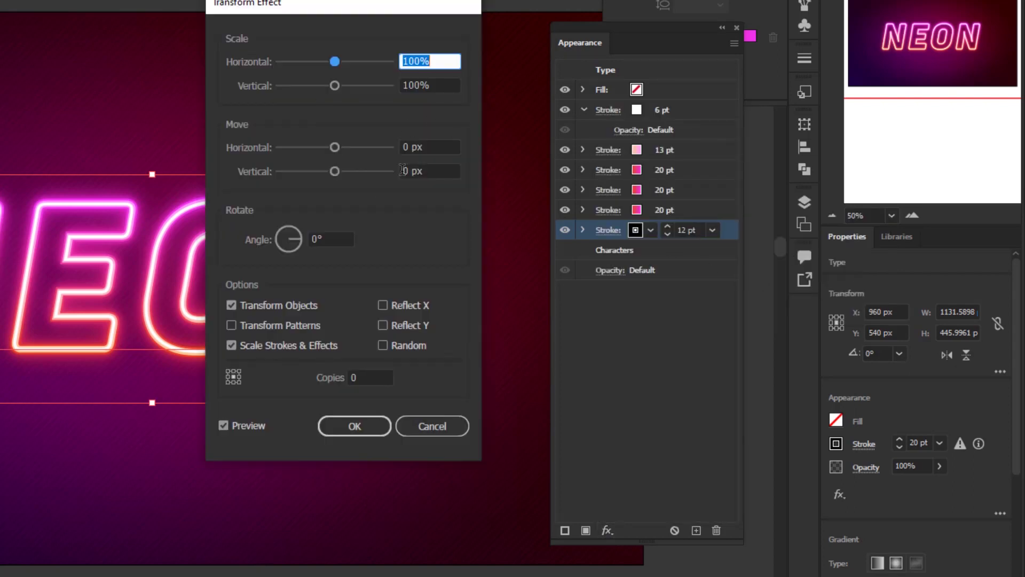
left_click(437, 146)
type("-35")
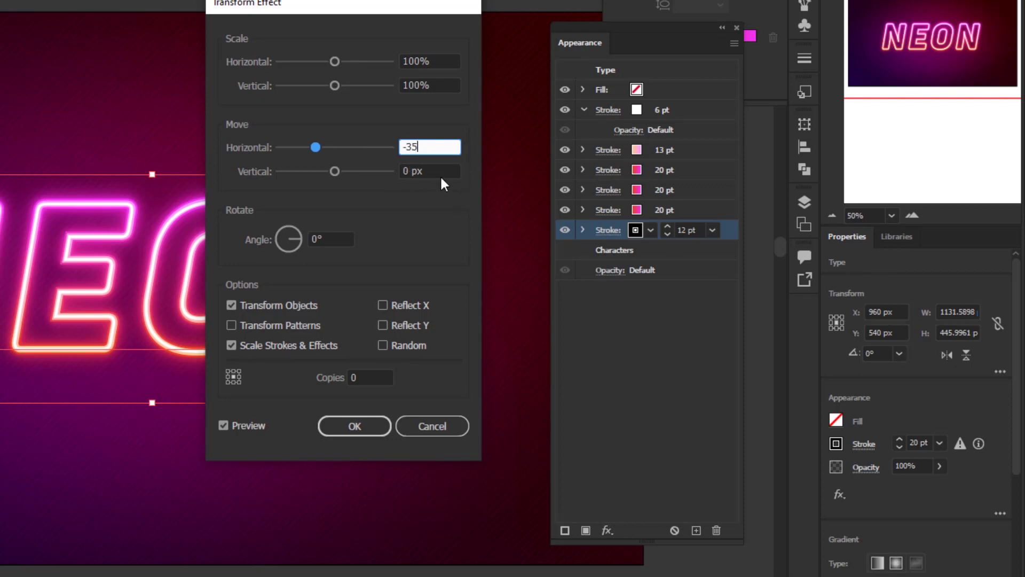
left_click(401, 171)
type("35")
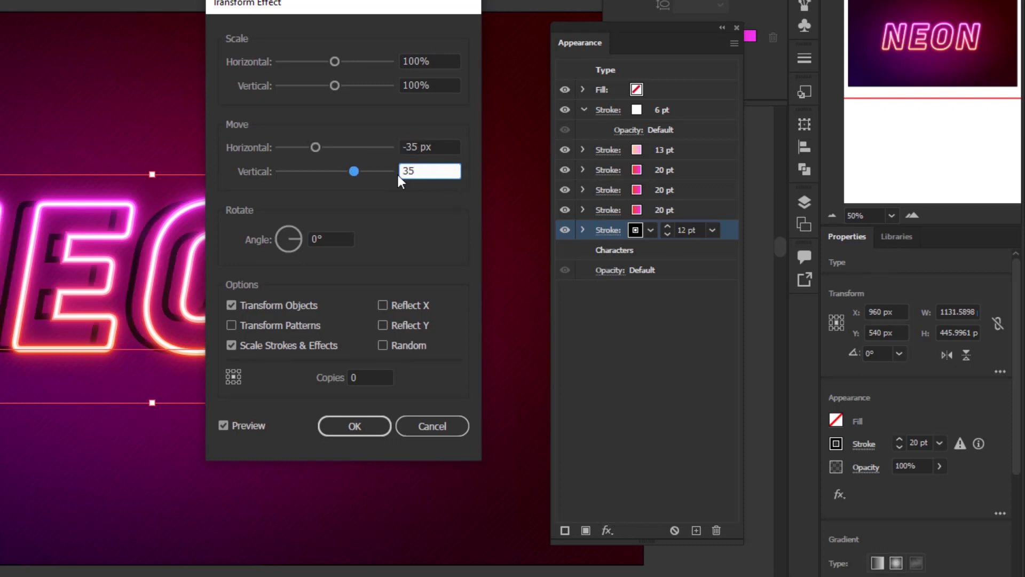
left_click(366, 431)
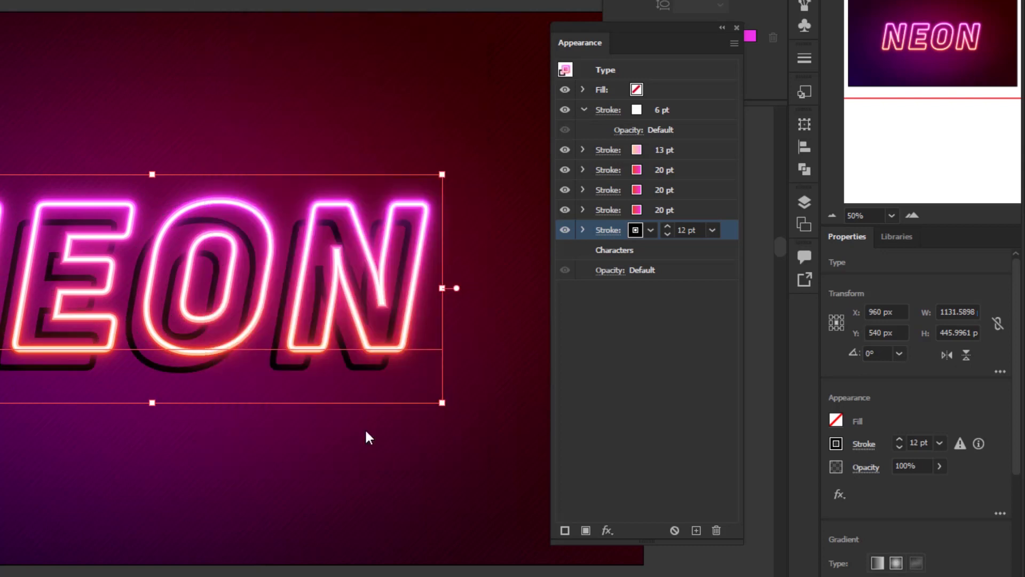
Soften the black shadow stroke with a Gaussian Blur of 10 pixels radius
left_click(607, 530)
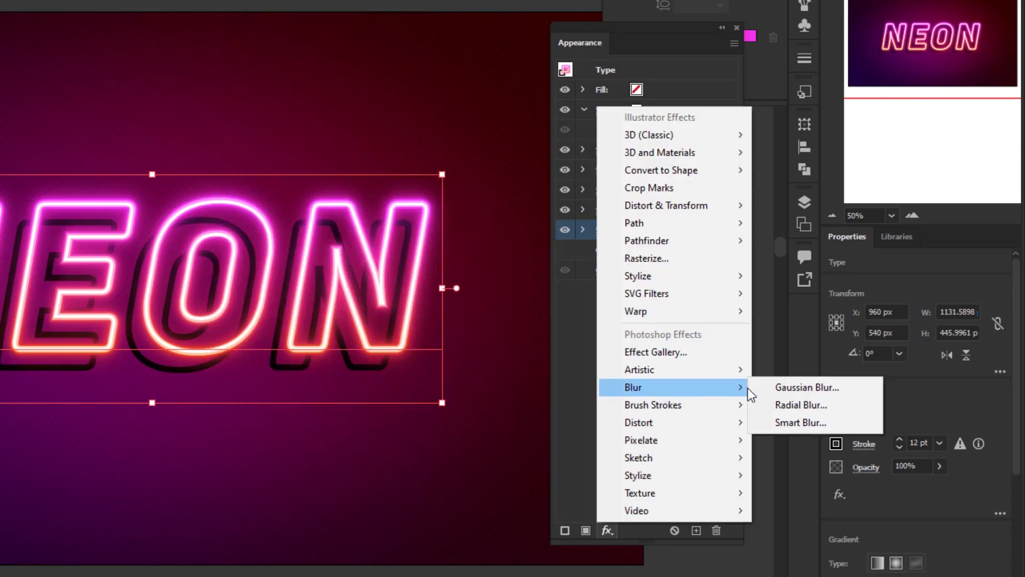
left_click(776, 387)
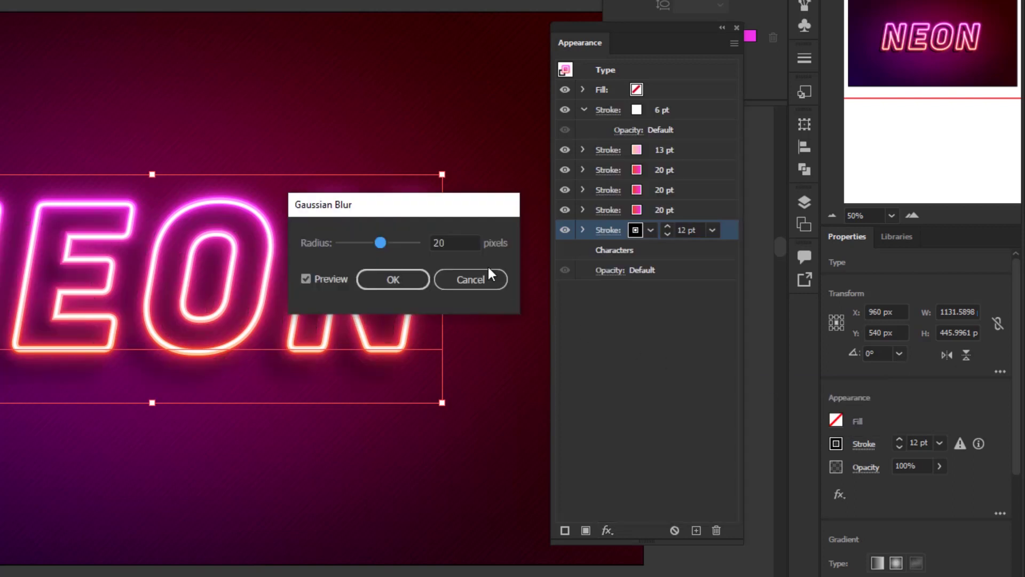
double_click(460, 243)
type("10")
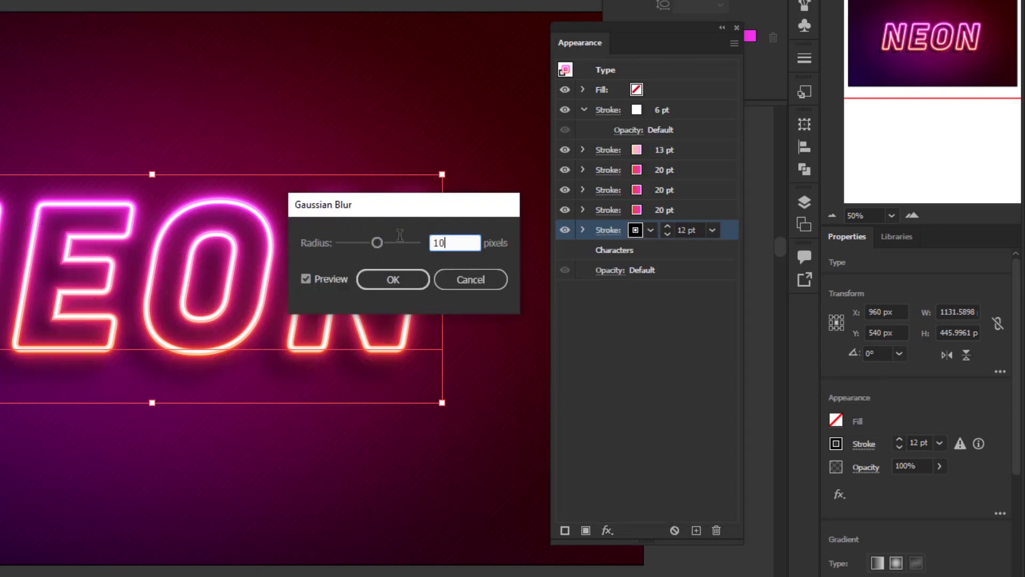
left_click(409, 278)
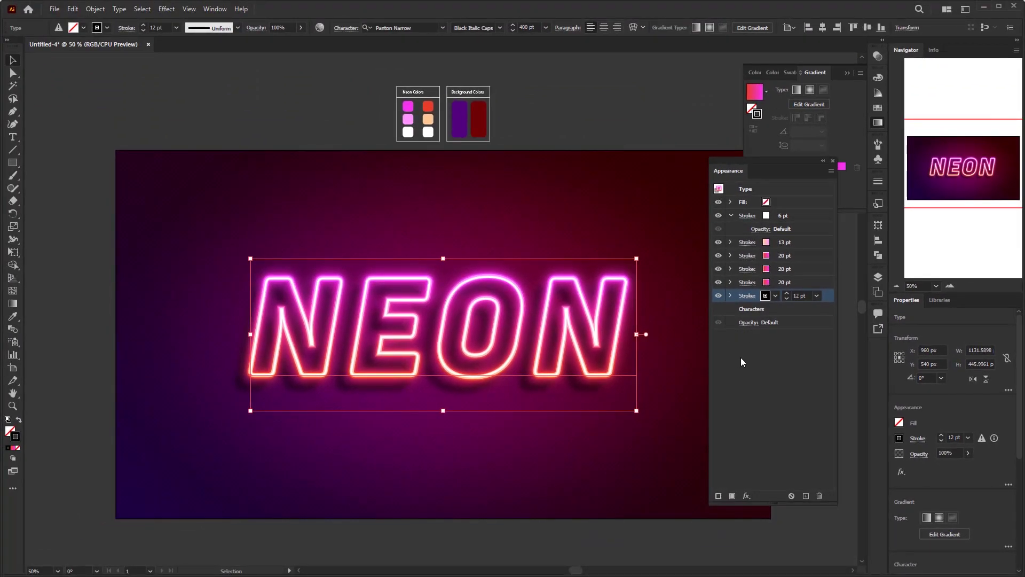
Try replacing the neon text with ADOBE, set it back to NEON and deselect it
double_click(751, 309)
key("ctrl+a")
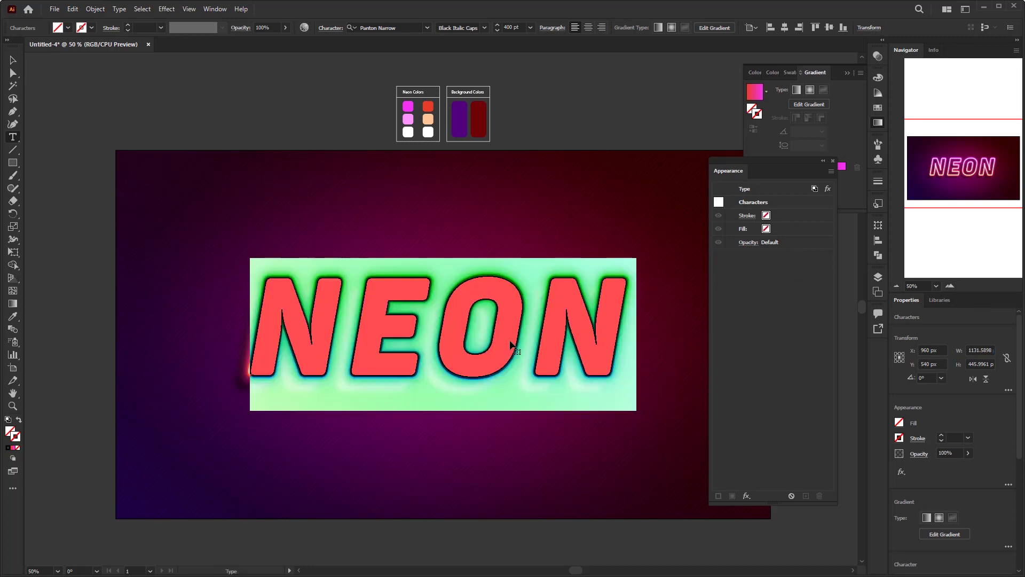
type("ADOBE")
key("BackSpace")
key("BackSpace")
key("BackSpace")
key("BackSpace")
key("BackSpace")
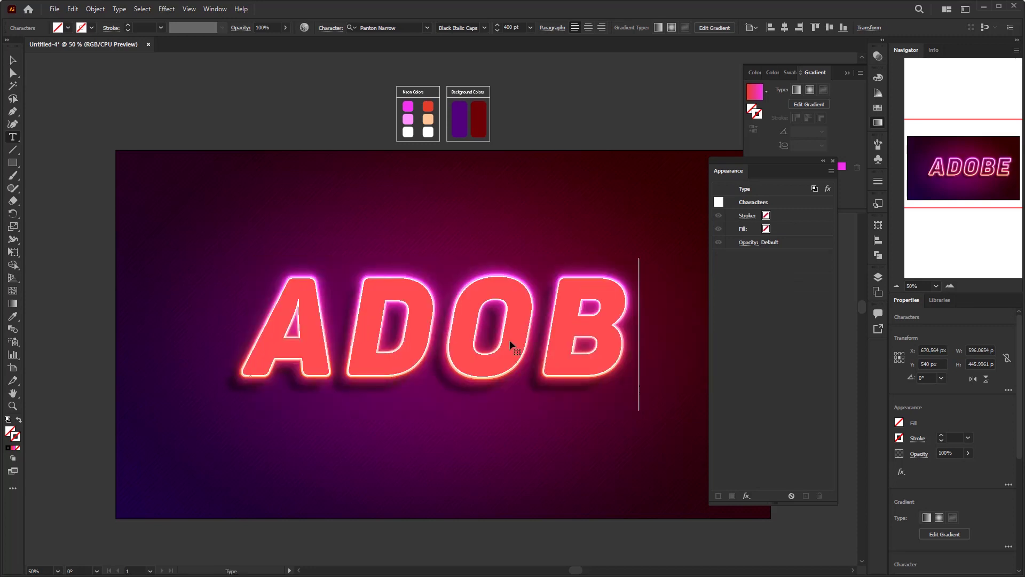
type("NEON")
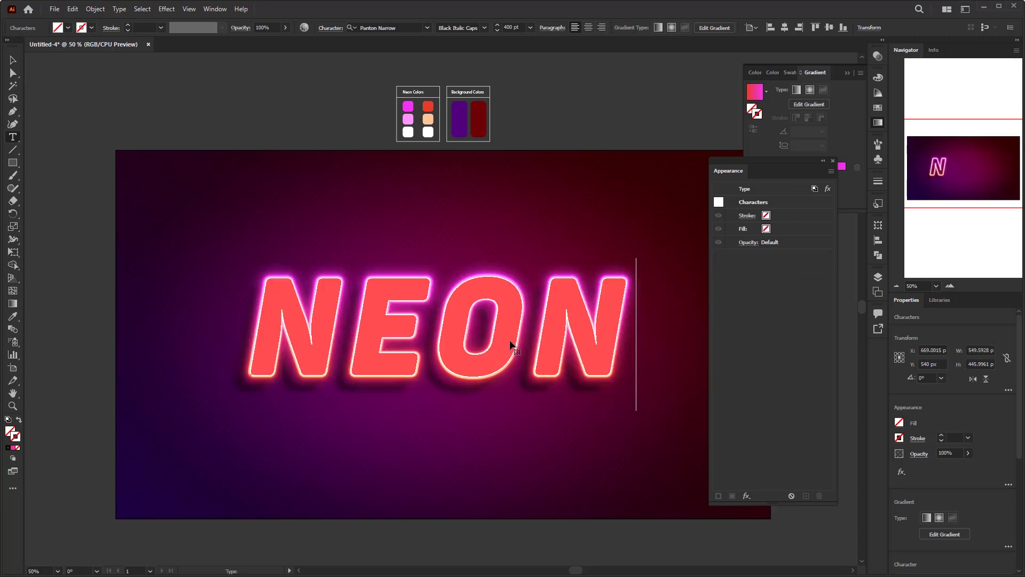
key("Escape")
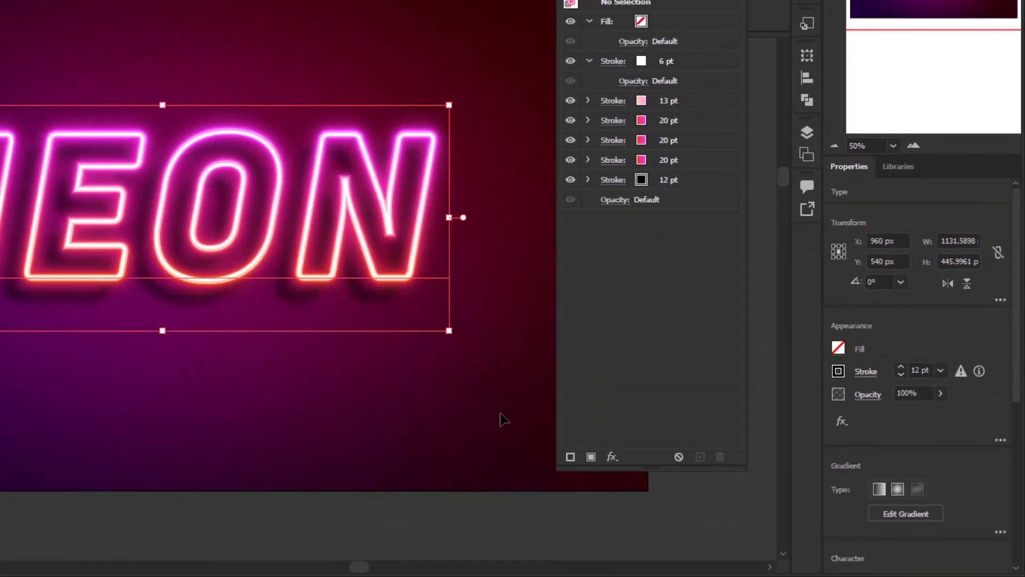
left_click(676, 466)
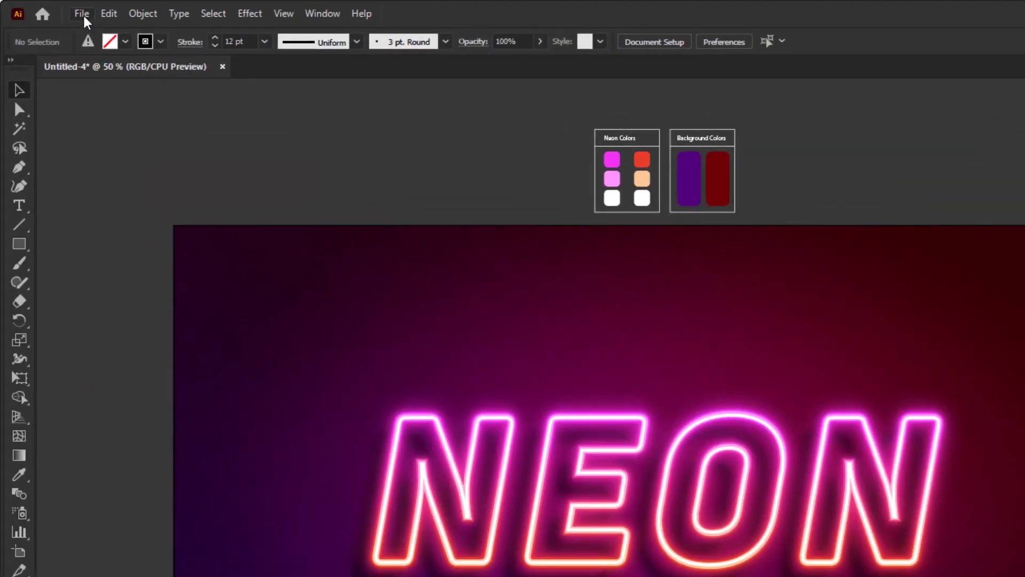
Check in the General preferences that Scale Strokes & Effects is enabled, and confirm the preferences
left_click(107, 16)
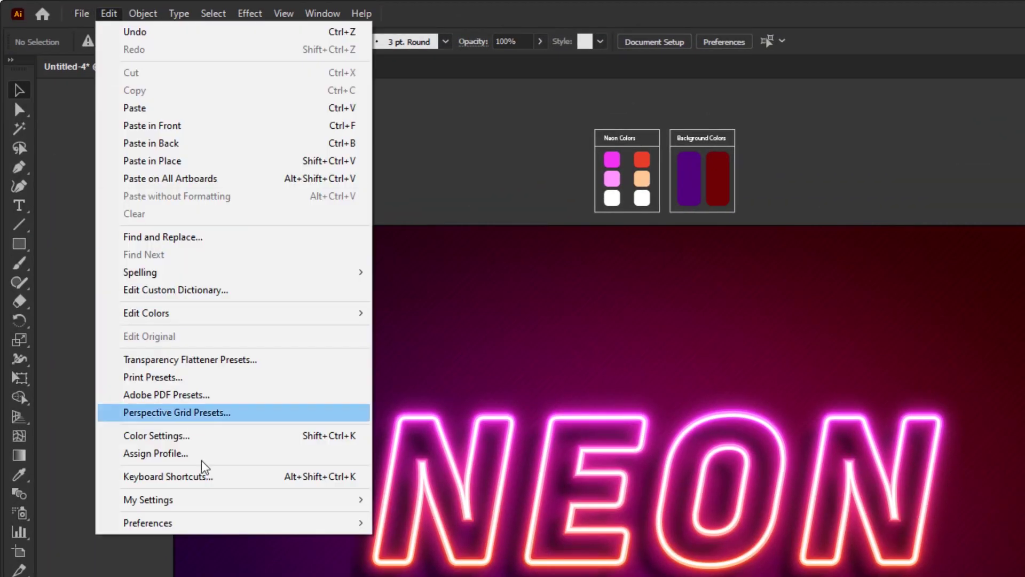
mouse_move(311, 526)
left_click(415, 523)
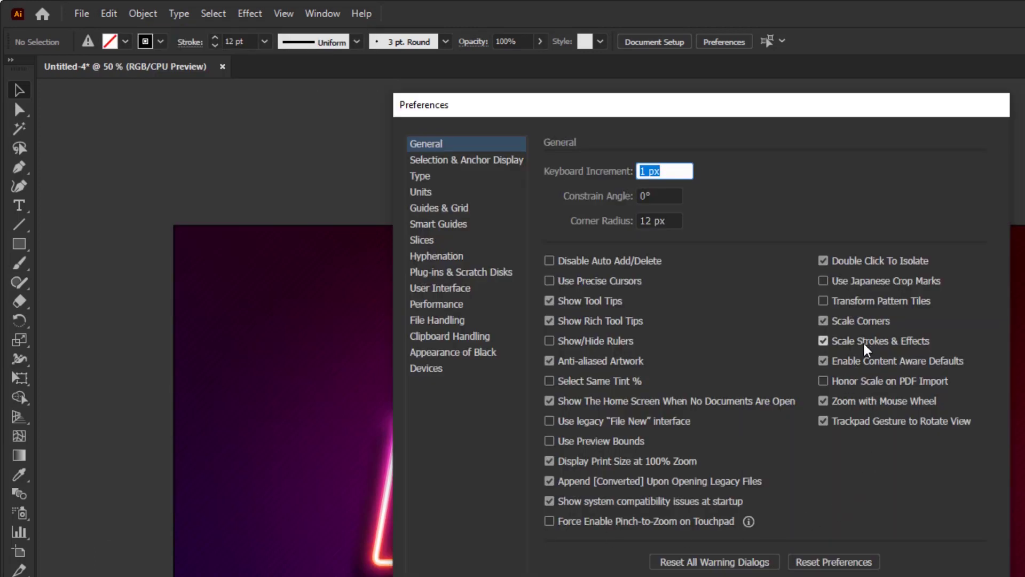
left_click(886, 346)
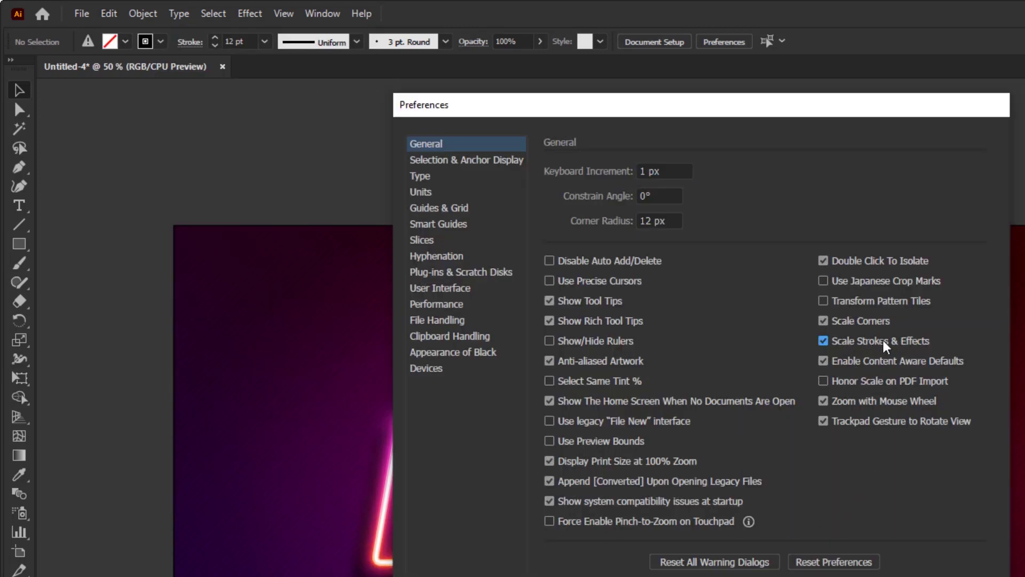
key("Return")
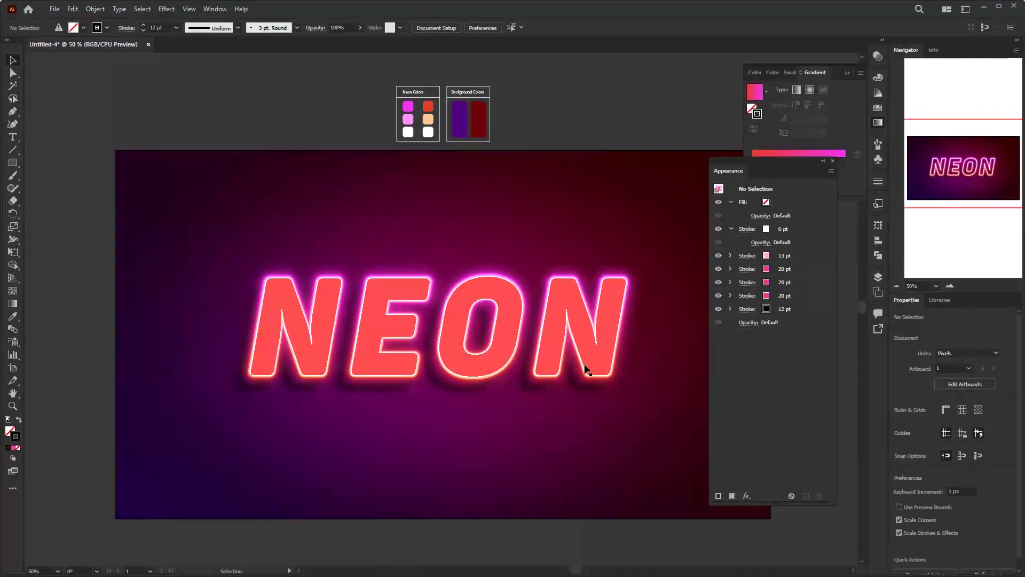
Scale the NEON text proportionally about its center, down to about 588 px wide and up to about 1574 px wide
left_click(587, 369)
mouse_move(637, 412)
left_mouse_down()
mouse_move(606, 413)
mouse_move(542, 390)
left_mouse_up()
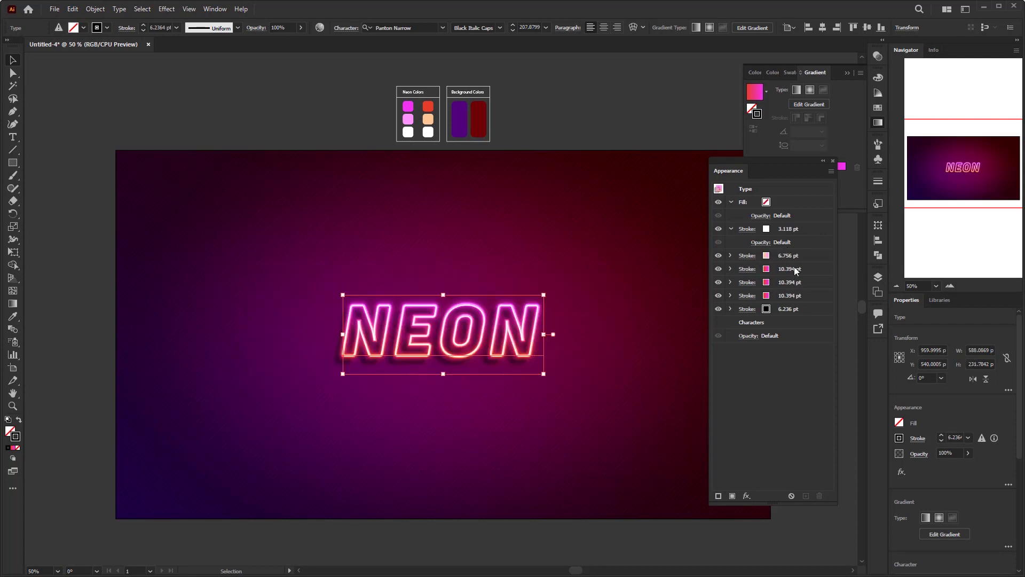
left_click_drag(544, 374, 712, 453)
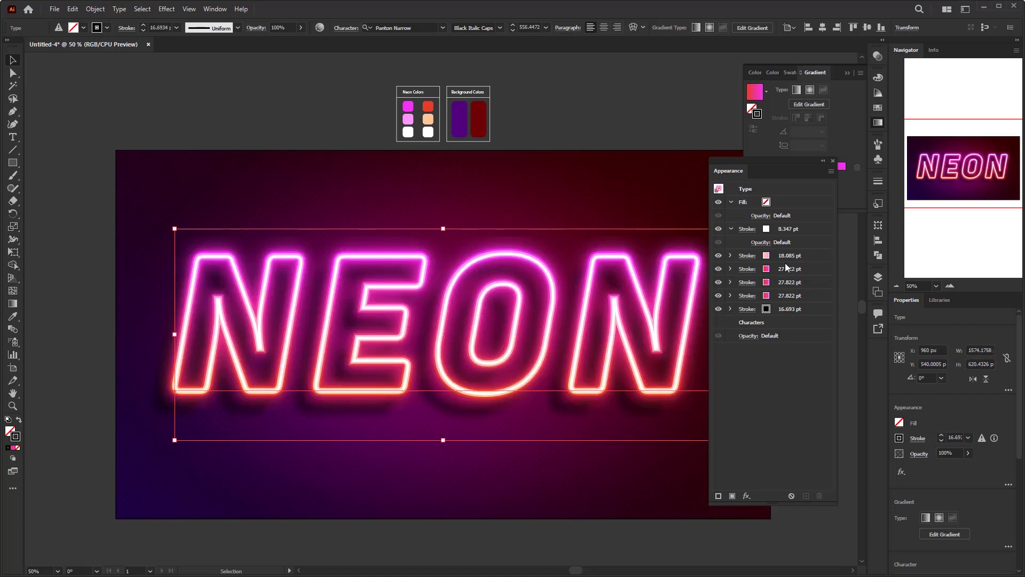
Undo both scalings of the NEON text and deselect it
key("a")
left_click_drag(639, 387, 639, 387)
key("ctrl+z")
key("ctrl+z")
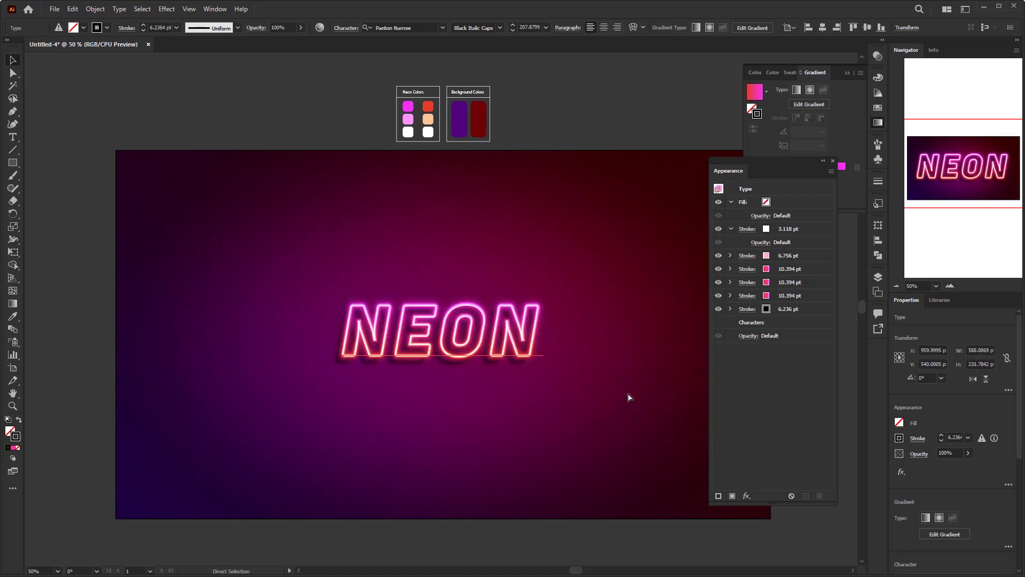
key("v")
key("ctrl+shift+z")
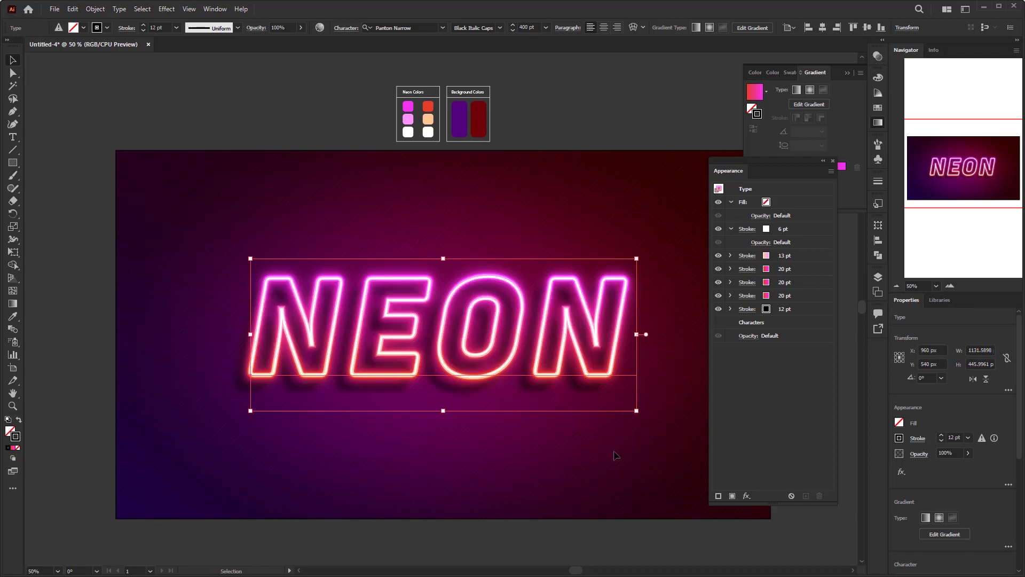
left_click(615, 454)
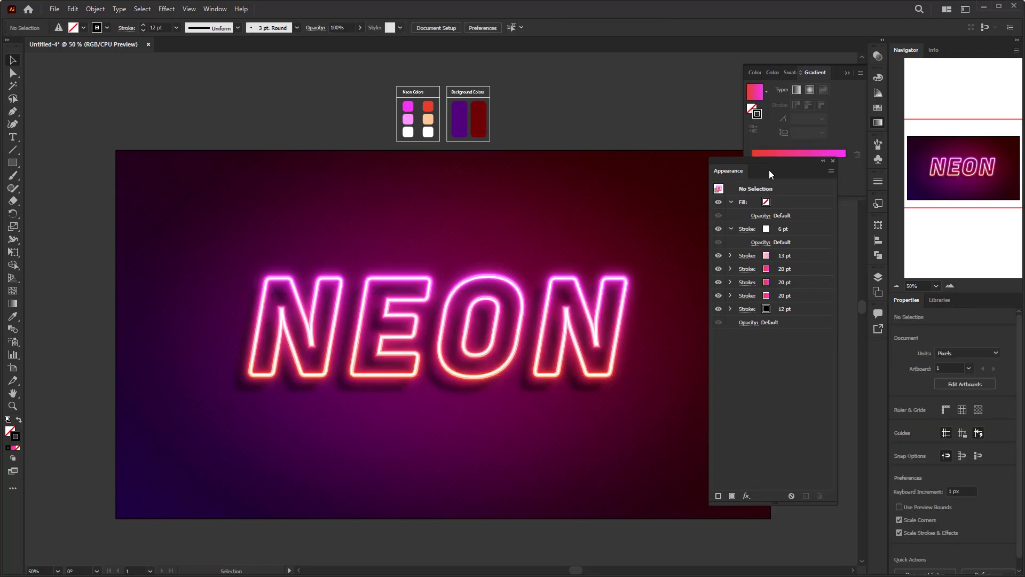
Replace the NEON text with ADOBE and dock the Appearance panel out of the way of the artwork
left_click_drag(770, 171, 783, 173)
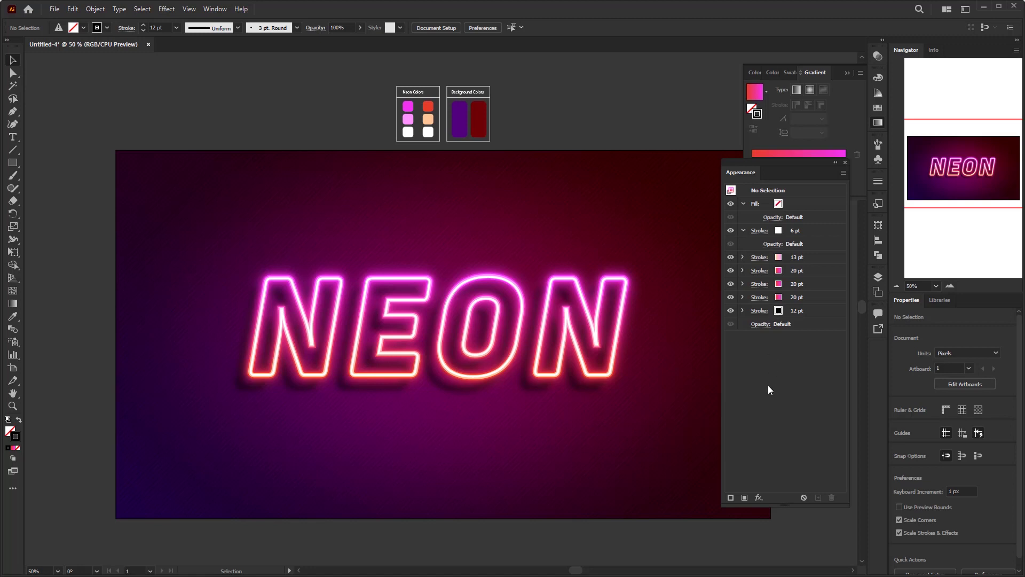
double_click(507, 344)
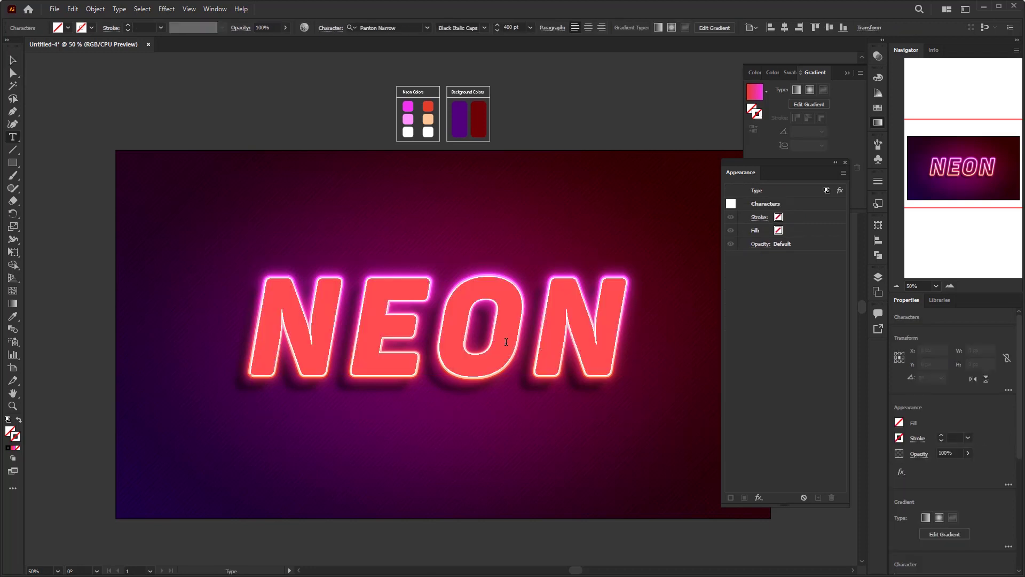
key("ctrl+a")
type("ADOBE")
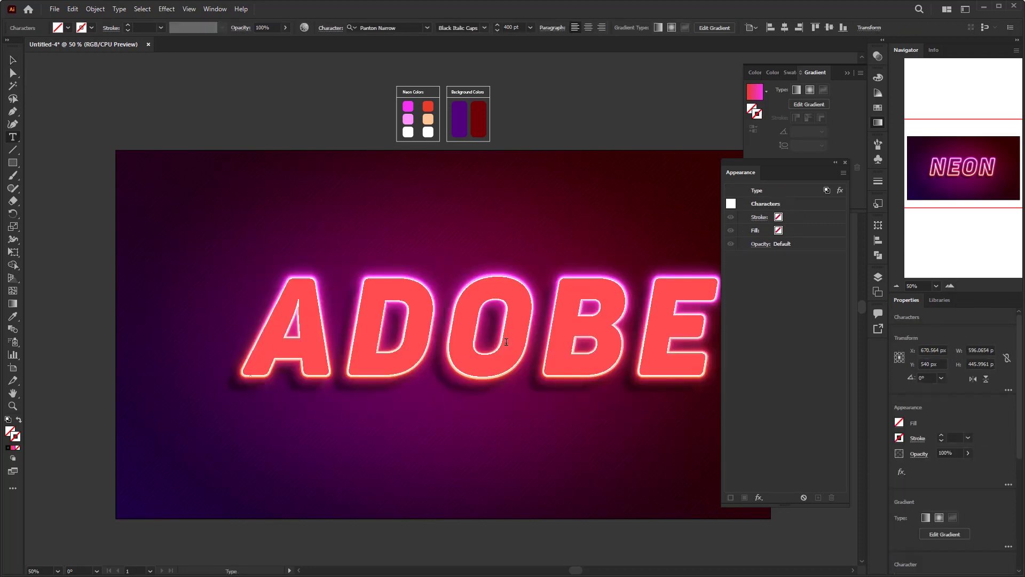
left_click_drag(757, 172, 875, 65)
key("Escape")
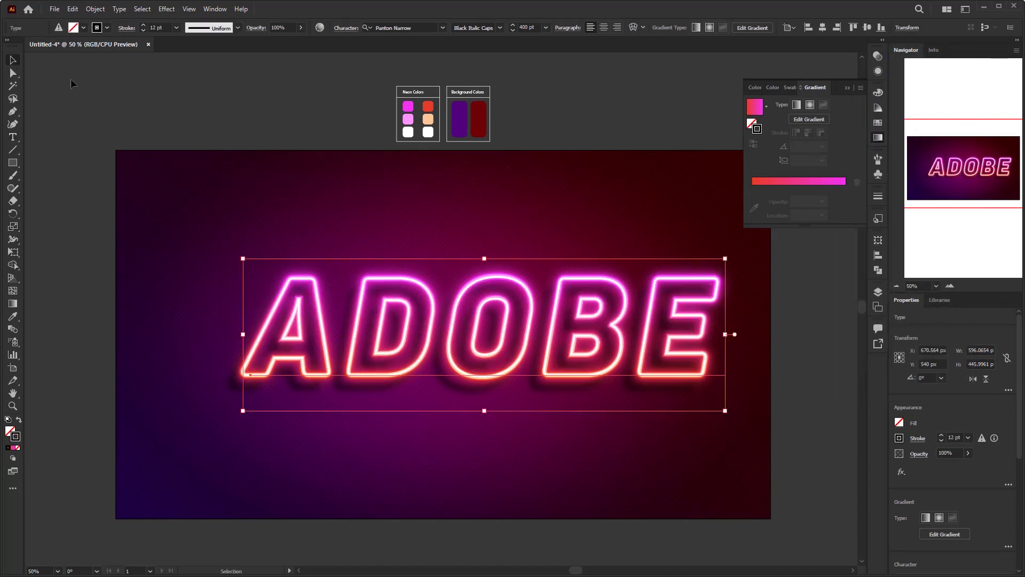
left_click(186, 87)
Move the ADOBE text toward the middle of the artboard and change its wording to LADALIDI
left_click_drag(415, 299, 358, 320)
left_click(443, 312)
double_click(443, 312)
type("LADAL")
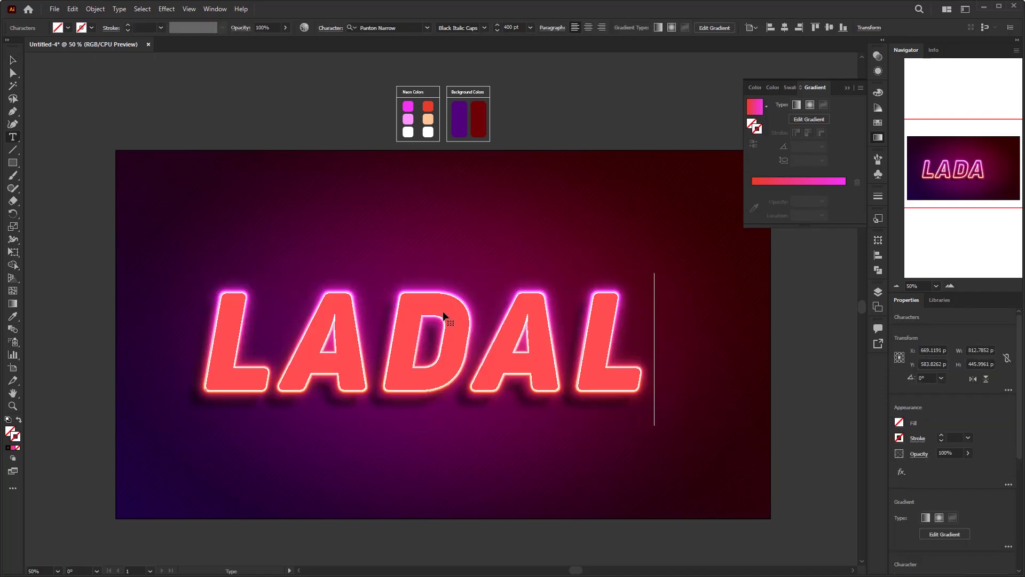
type("IDI")
key("Escape")
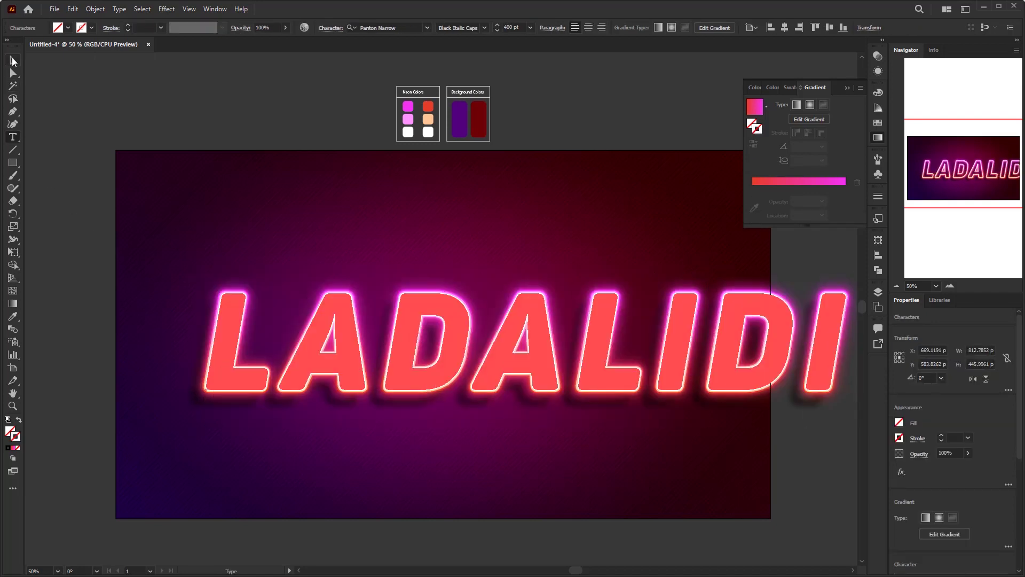
Try centering the LADALIDI text on the artboard and scaling it down, and undo back to the ADOBE wording
left_click_drag(437, 330, 355, 313)
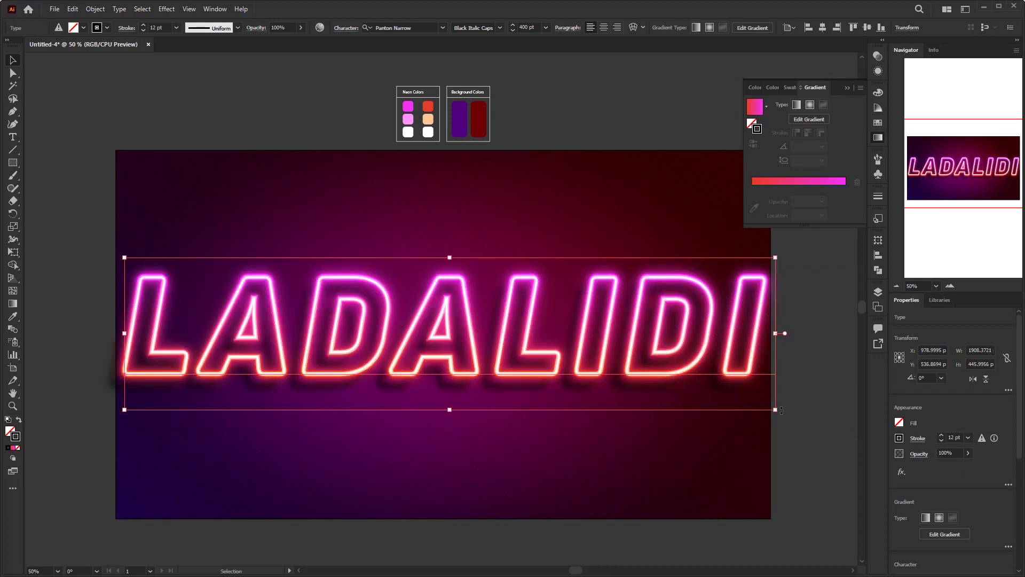
left_click_drag(775, 414, 702, 397)
left_click(729, 430)
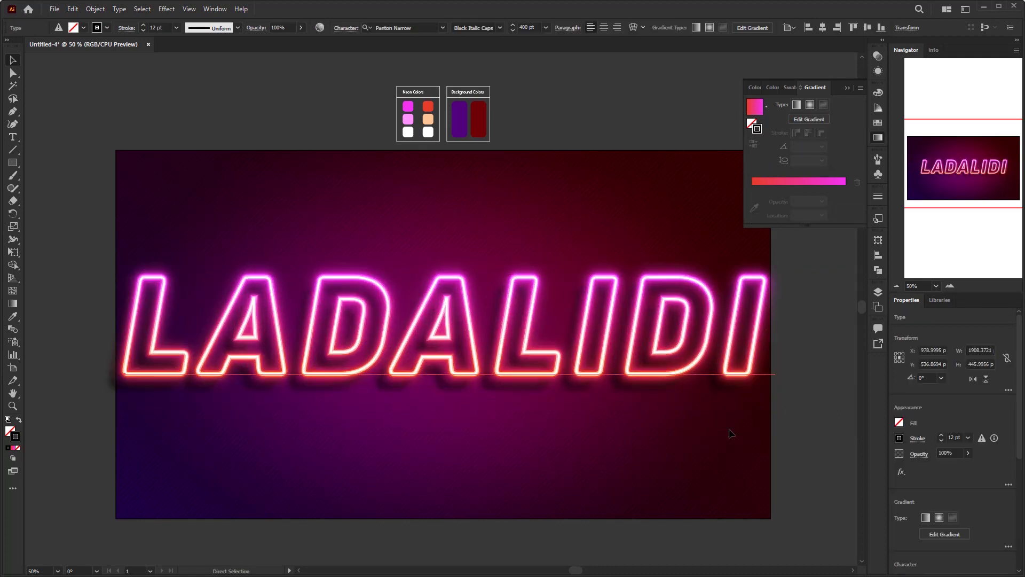
key("ctrl+z")
key("ctrl+z")
Change the ADOBE text back to NEON, align it to the artboard's center horizontally and vertically, and deselect it
double_click(525, 362)
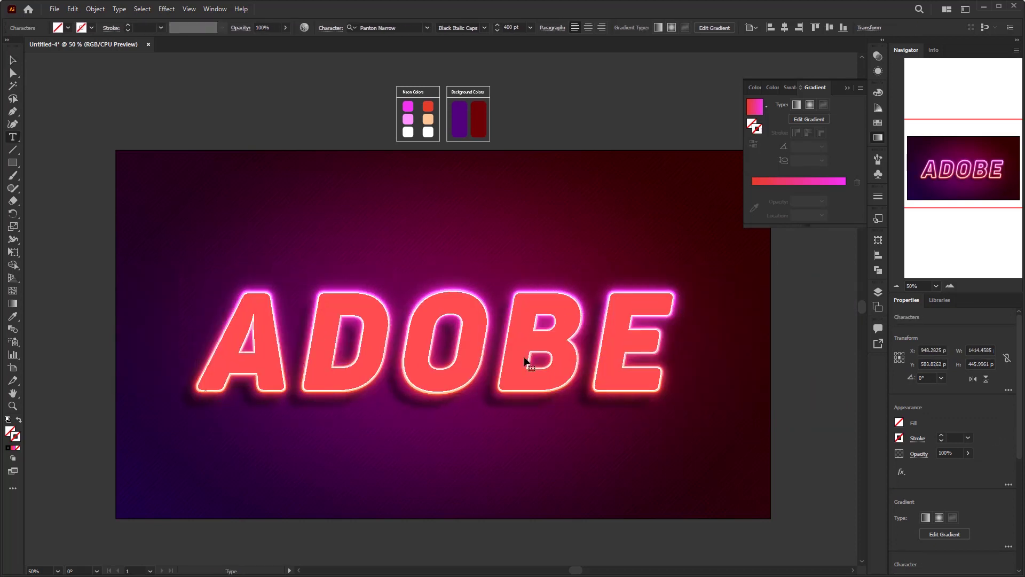
key("ctrl+a")
type("NEON")
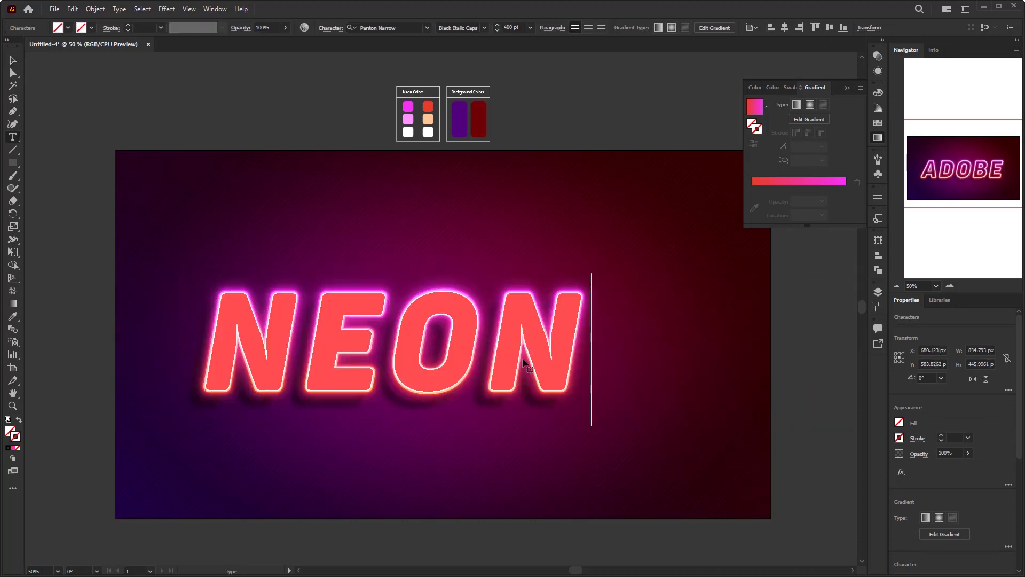
left_click(13, 61)
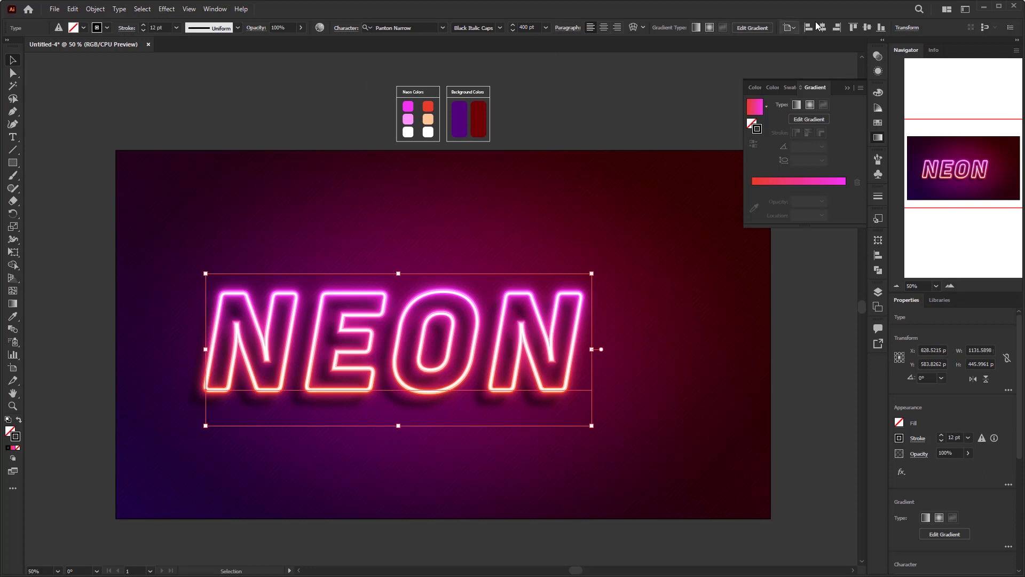
left_click(866, 30)
left_click(596, 202)
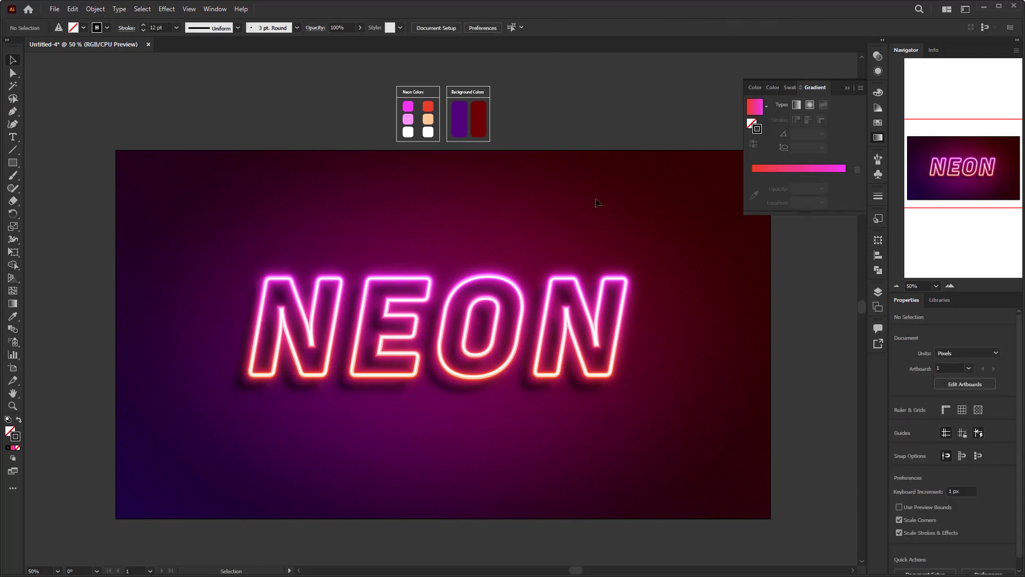